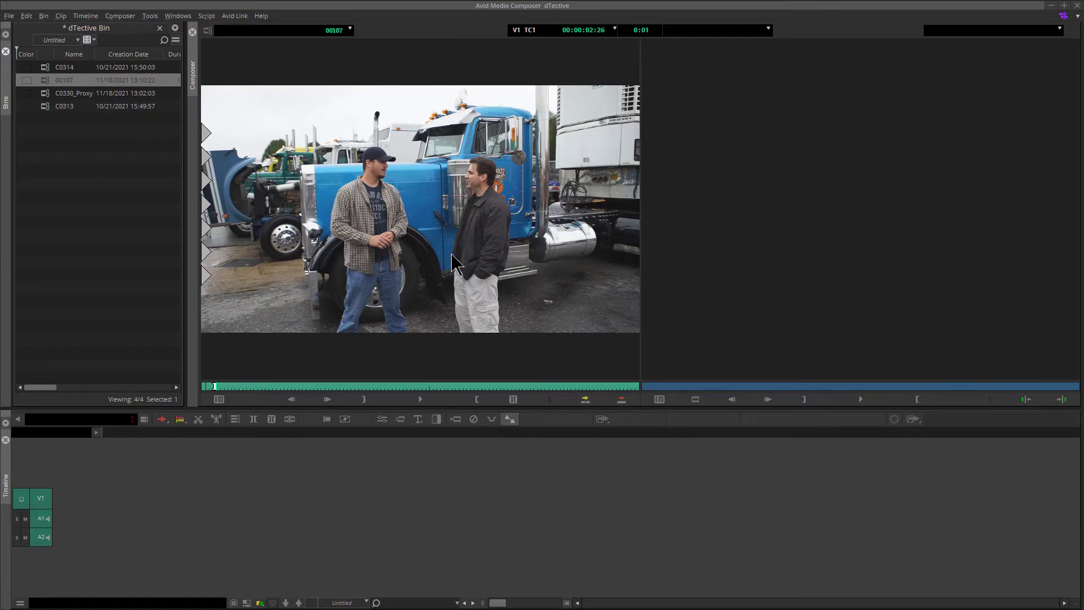
- Edit clip 00107 into a new sequence in the timeline and go to the sequence's start
{"action": "left_click", "coordinate": [434, 210]}
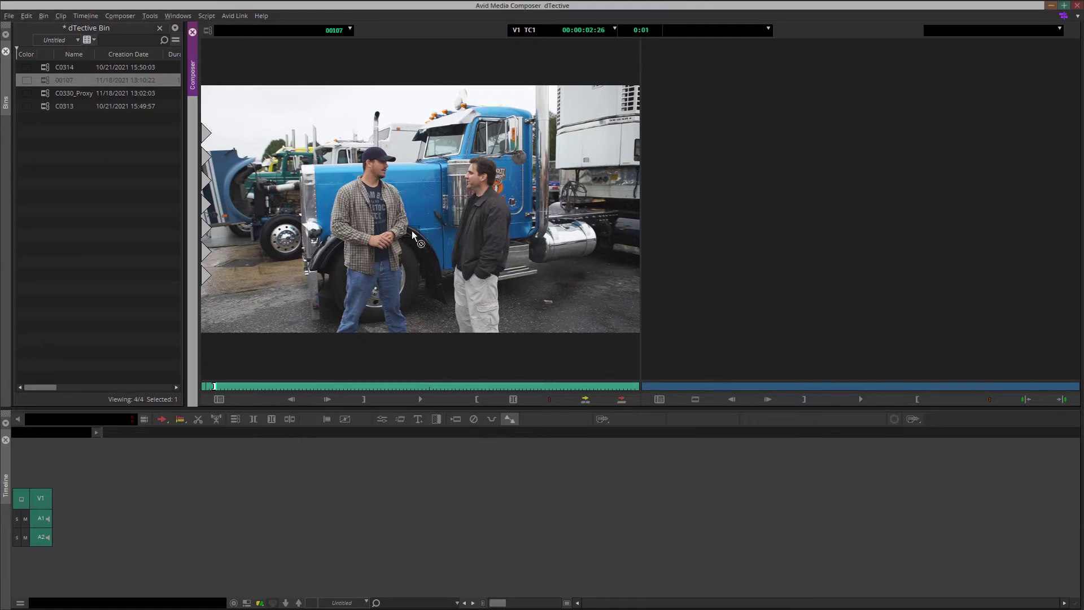
{"action": "left_click_drag", "start_coordinate": [153, 520], "coordinate": [157, 513]}
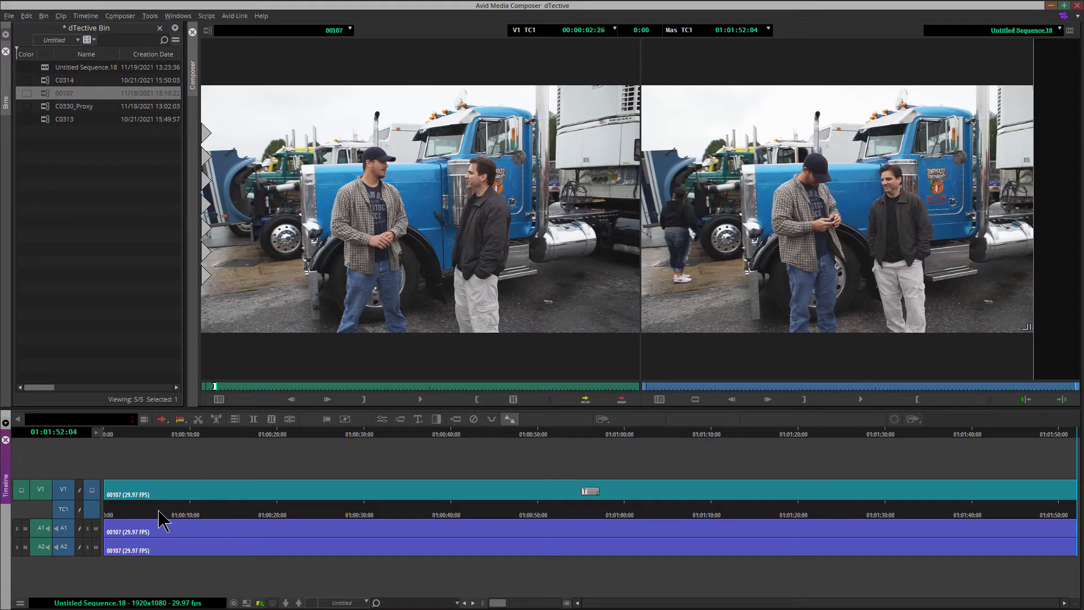
{"action": "key", "text": "Home"}
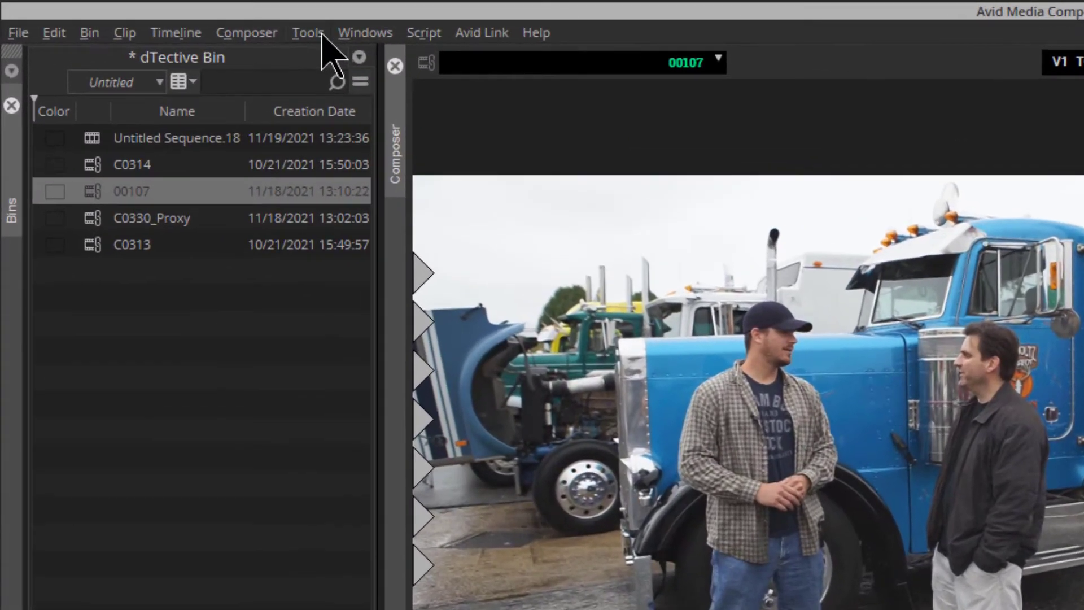
- Open the Effect Palette, choose the DTective category, and apply the SpotLight / Redact effect to the clip
{"action": "left_click", "coordinate": [152, 16]}
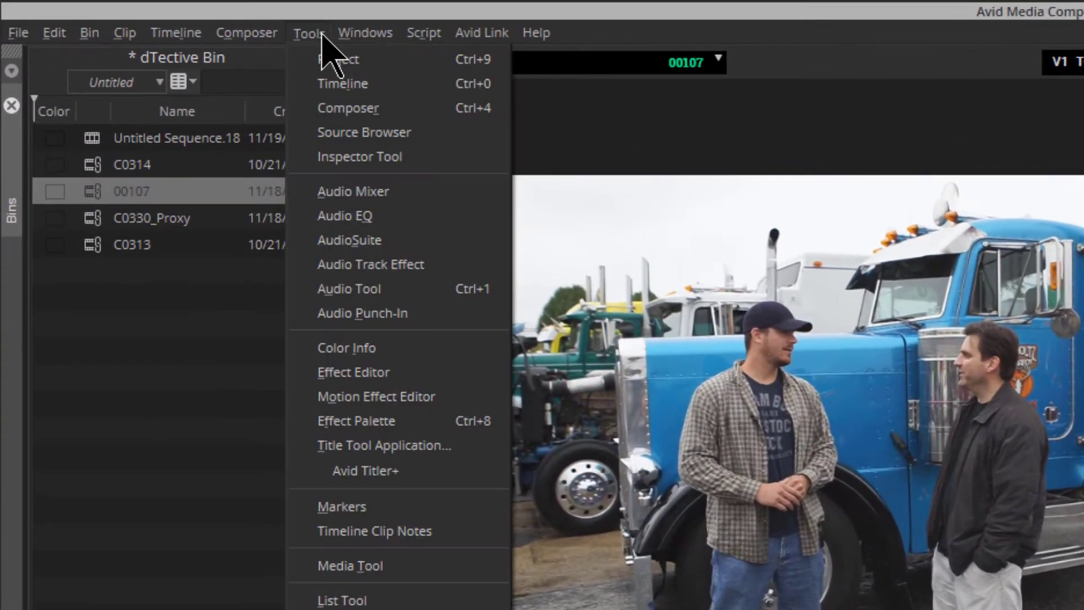
{"action": "left_click", "coordinate": [489, 428]}
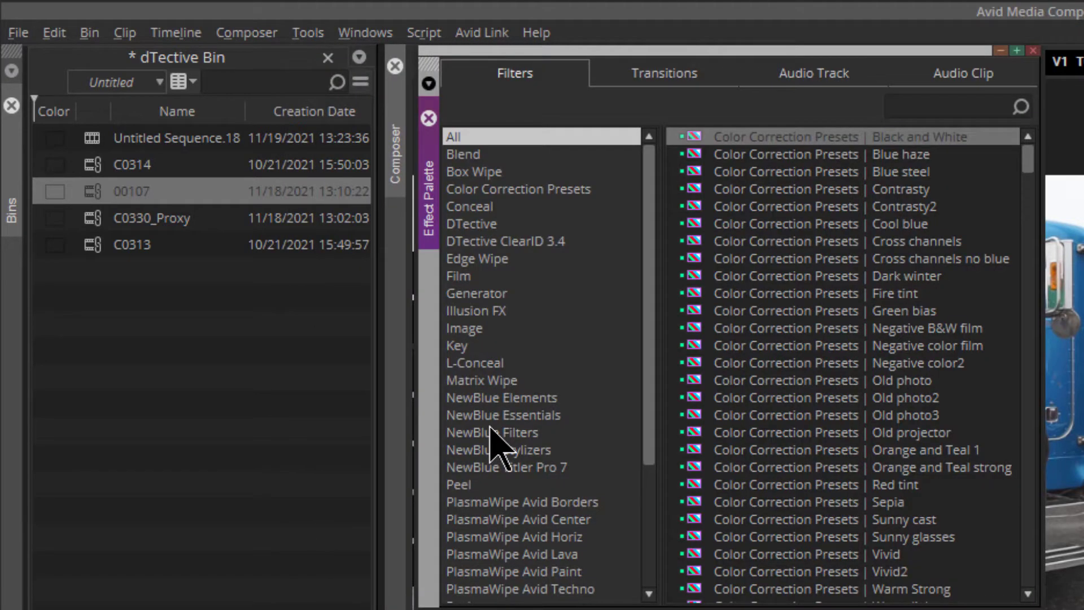
{"action": "left_click", "coordinate": [486, 244]}
{"action": "left_click", "coordinate": [481, 226]}
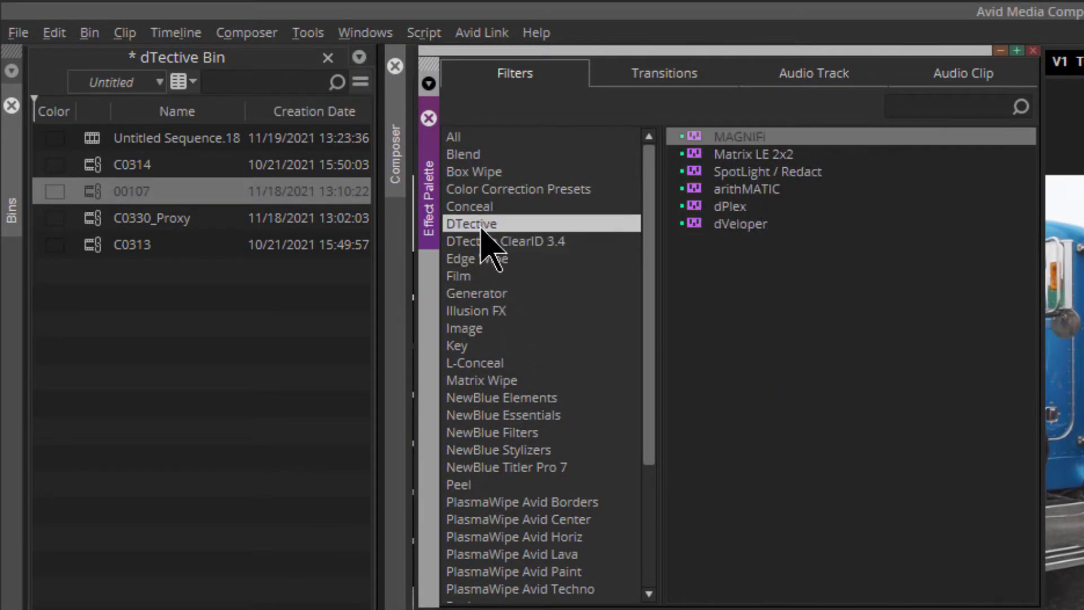
{"action": "left_click", "coordinate": [690, 174]}
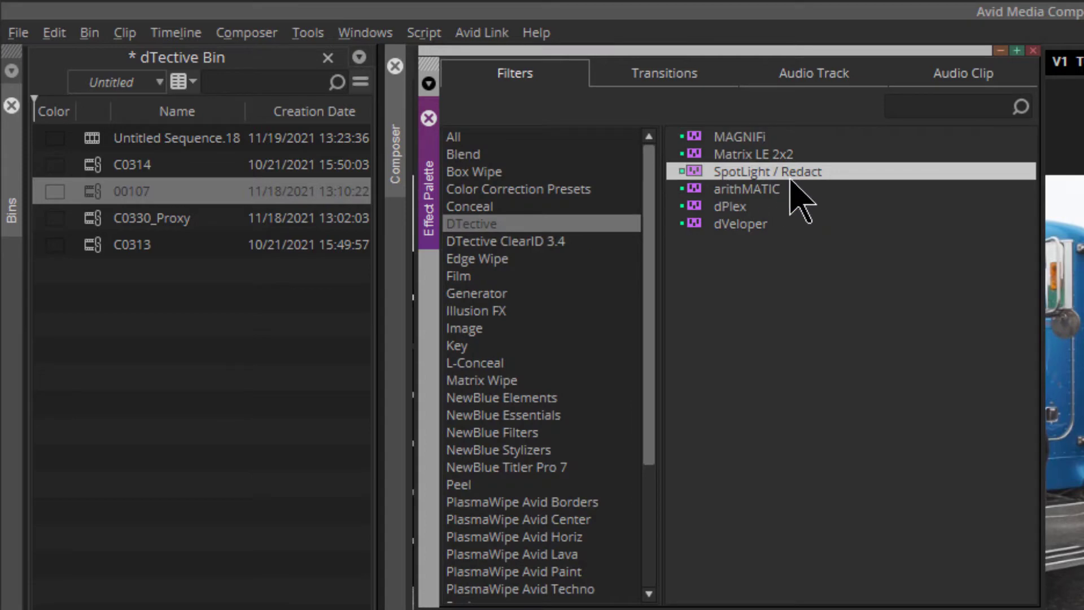
{"action": "left_click_drag", "start_coordinate": [791, 179], "coordinate": [831, 246]}
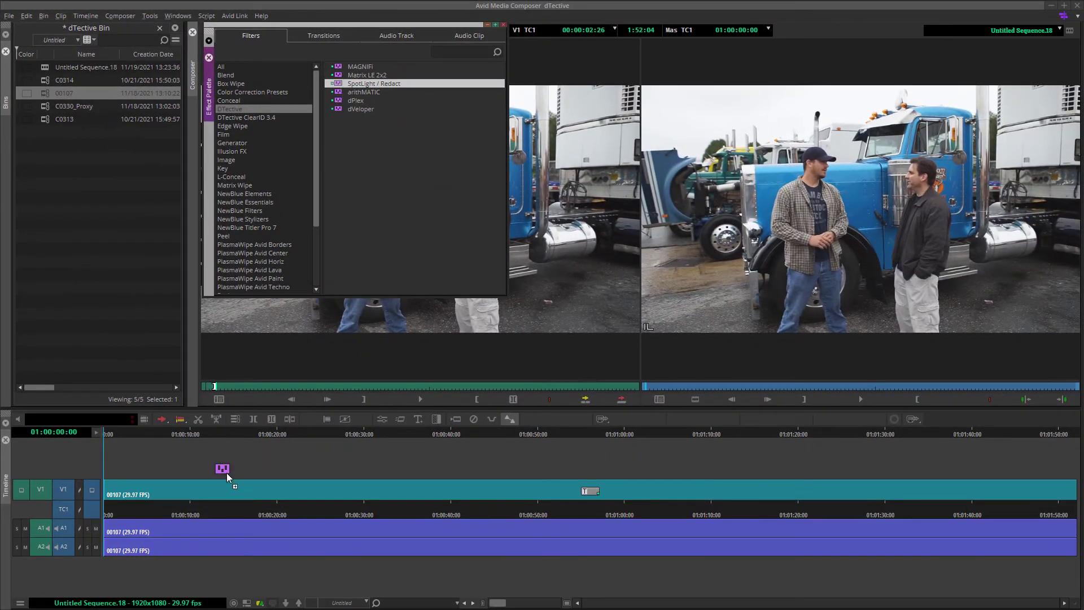
{"action": "left_click_drag", "start_coordinate": [226, 473], "coordinate": [193, 492]}
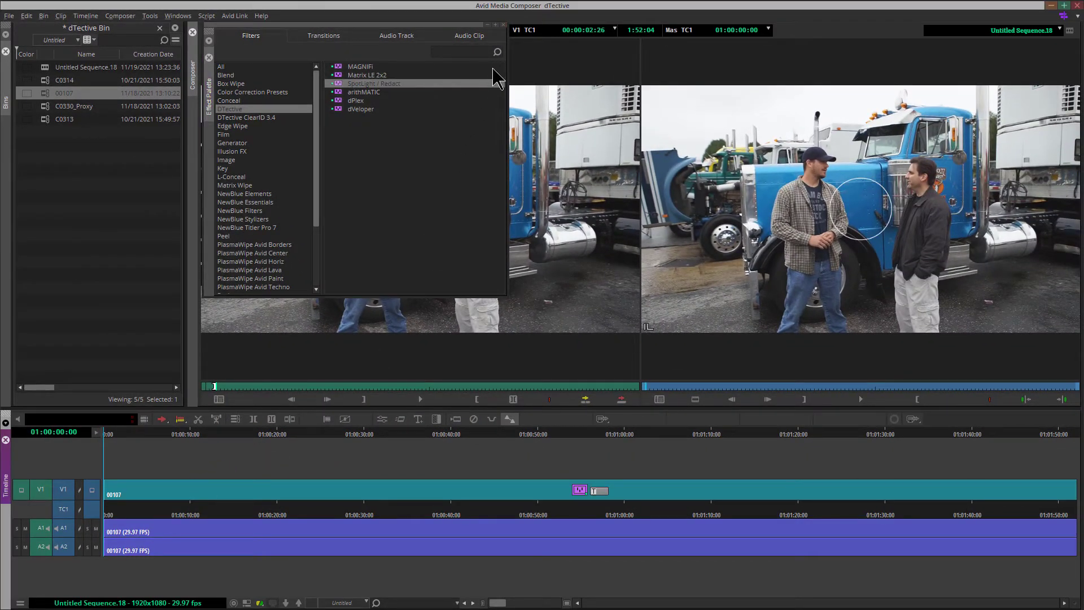
{"action": "left_click", "coordinate": [504, 25]}
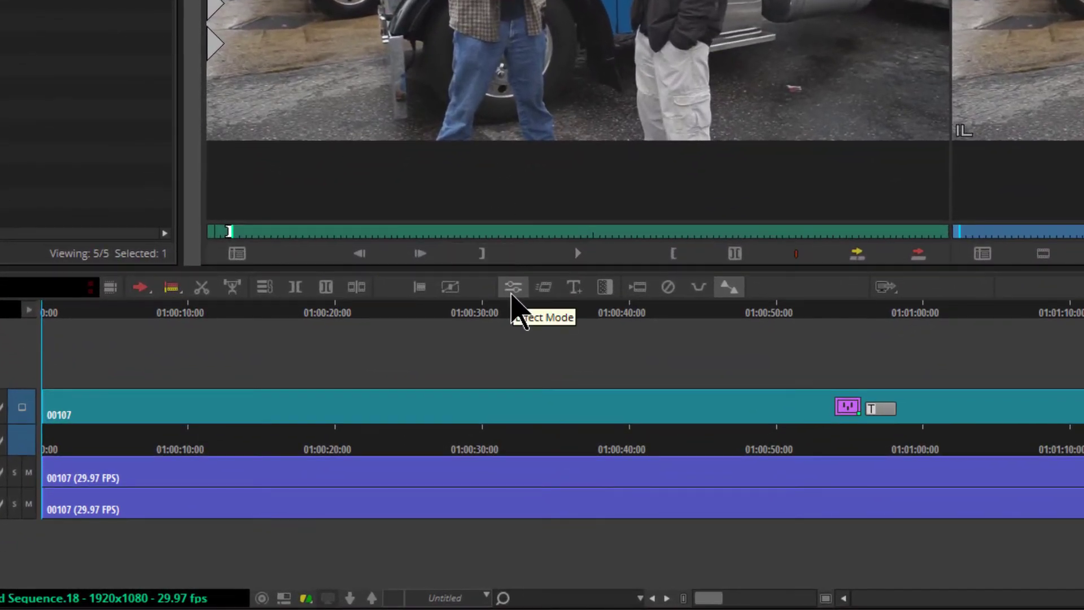
- Open the Effect Editor for the SpotLight / Redact effect on the clip
{"action": "left_click", "coordinate": [512, 288]}
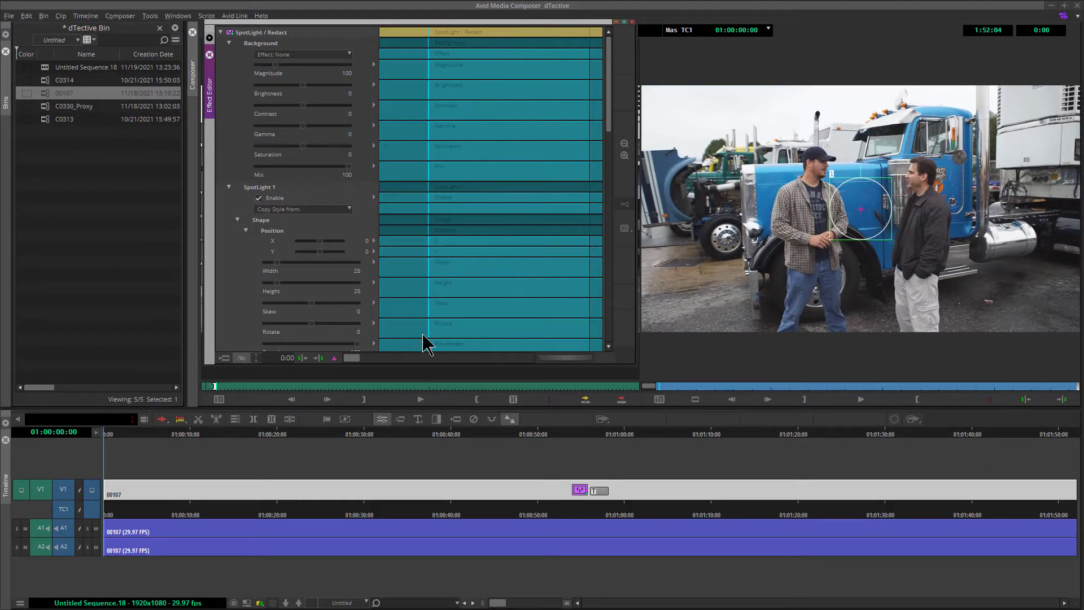
{"action": "left_click", "coordinate": [632, 22]}
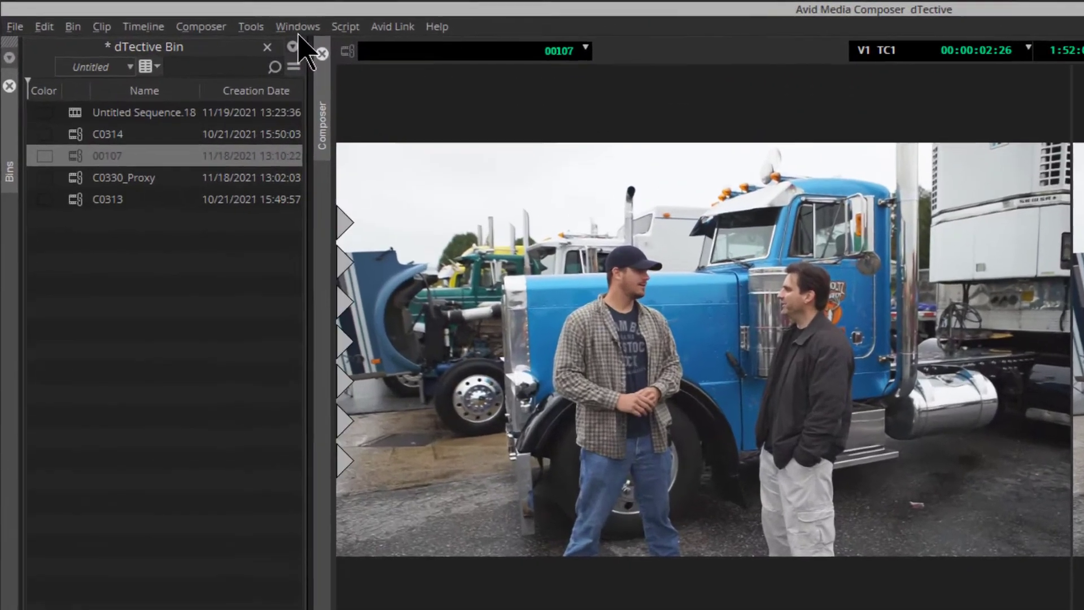
{"action": "left_click", "coordinate": [149, 16]}
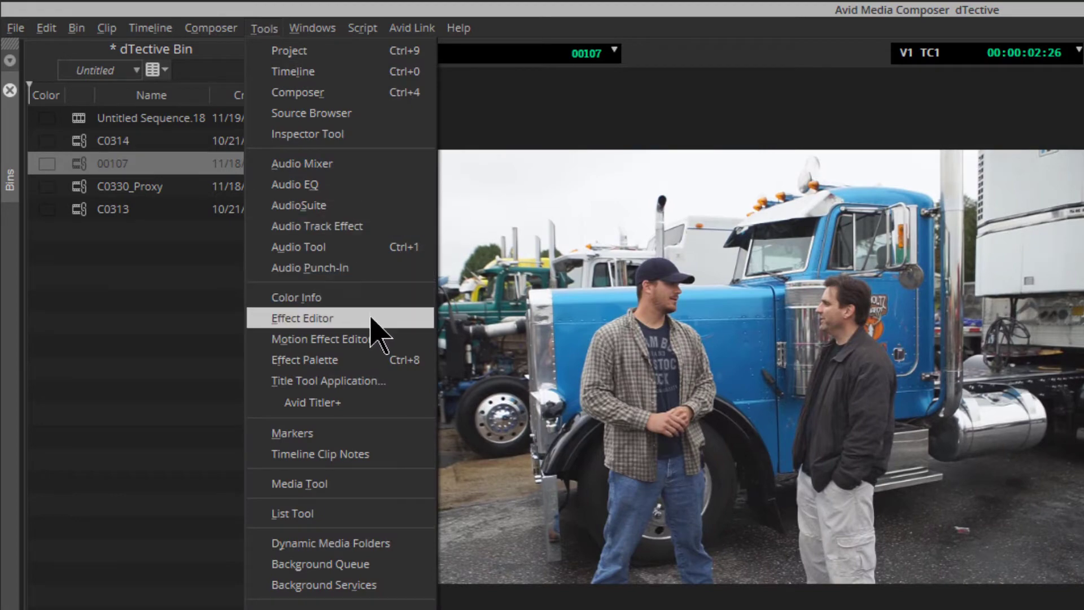
{"action": "left_click", "coordinate": [380, 317]}
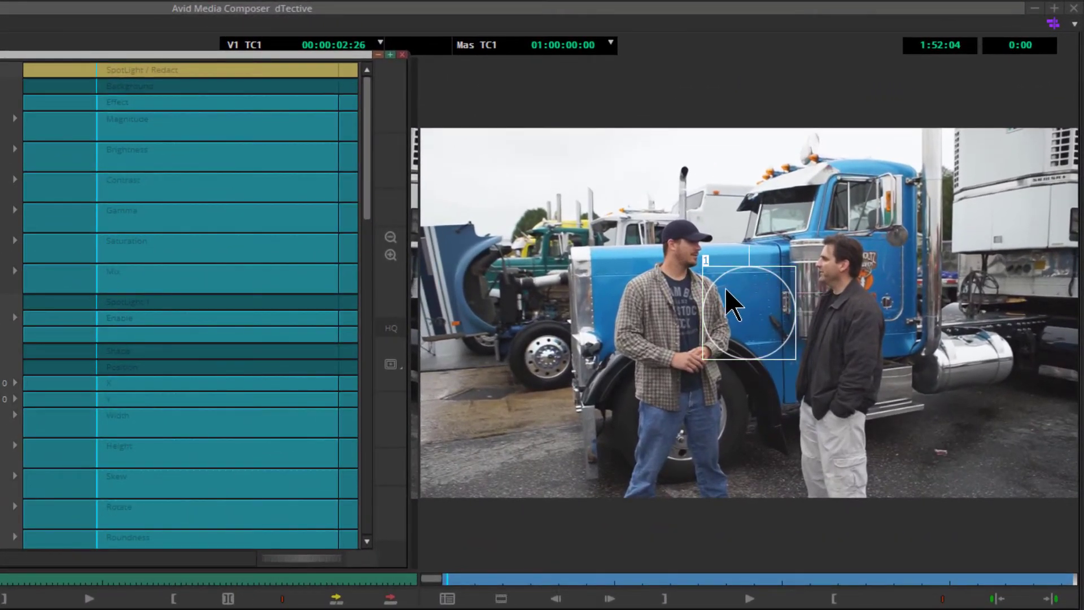
- Move the spotlight circle over the face of the man on the right and resize it to fit
{"action": "left_click", "coordinate": [747, 320]}
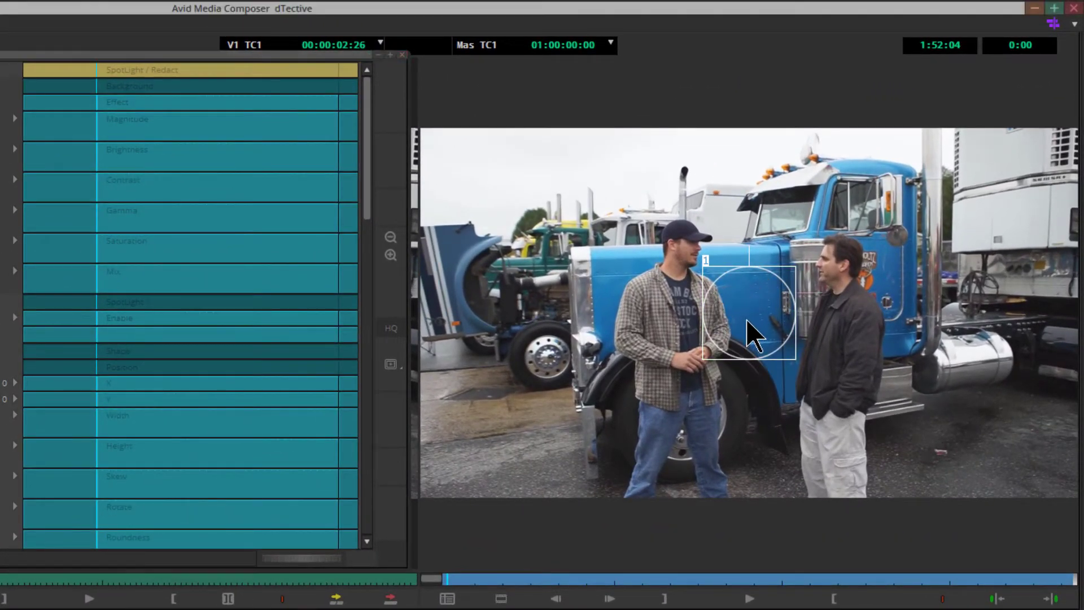
{"action": "left_click_drag", "start_coordinate": [747, 321], "coordinate": [839, 292]}
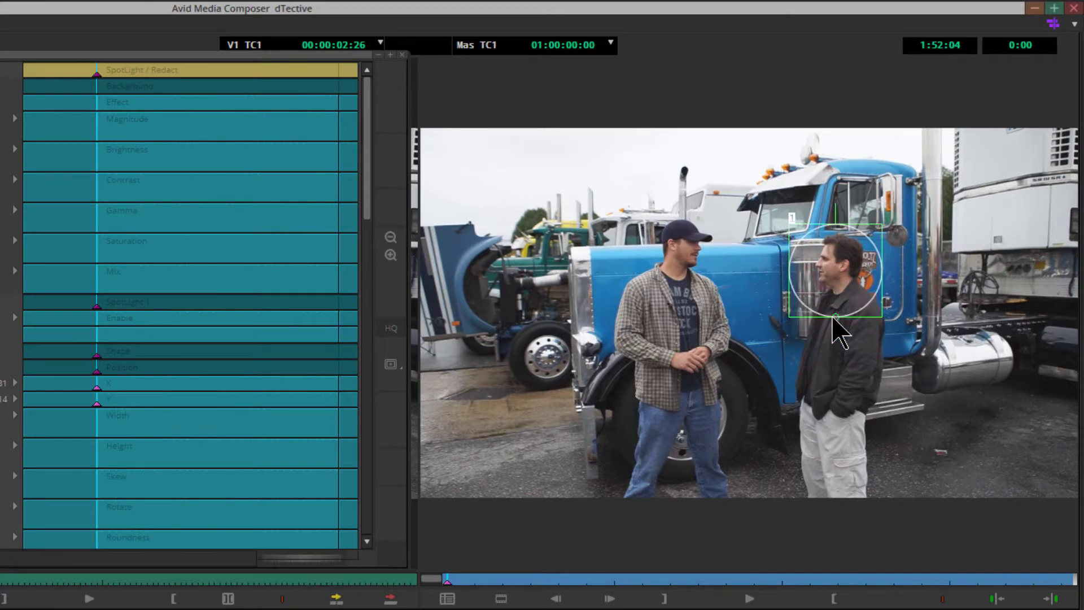
{"action": "mouse_move", "coordinate": [882, 317]}
{"action": "left_mouse_down"}
{"action": "mouse_move", "coordinate": [871, 307]}
{"action": "mouse_move", "coordinate": [886, 326]}
{"action": "mouse_move", "coordinate": [878, 313]}
{"action": "left_mouse_up"}
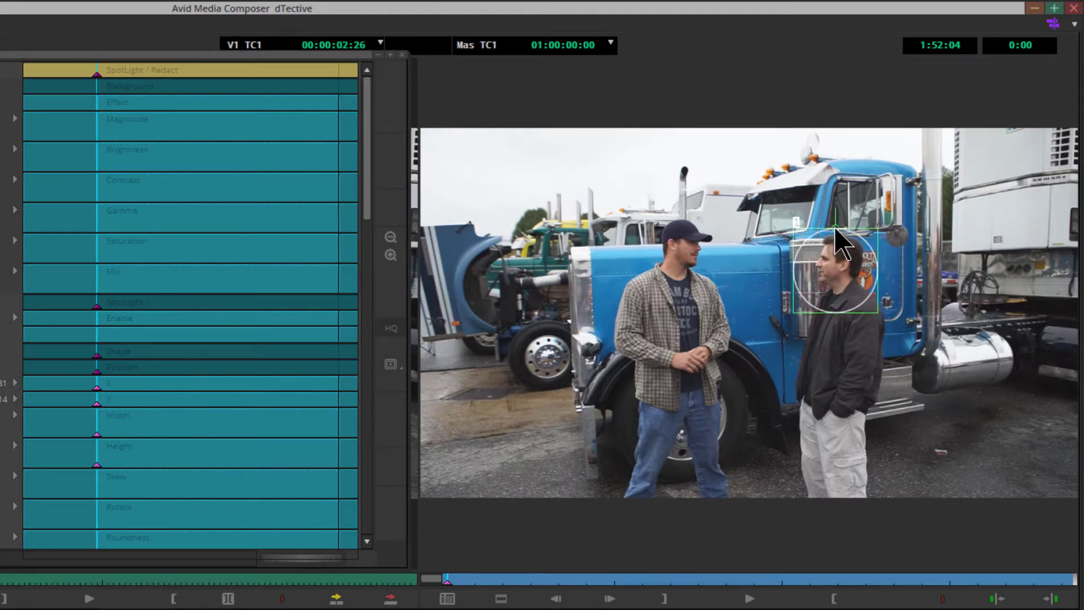
{"action": "left_click_drag", "start_coordinate": [836, 229], "coordinate": [836, 210]}
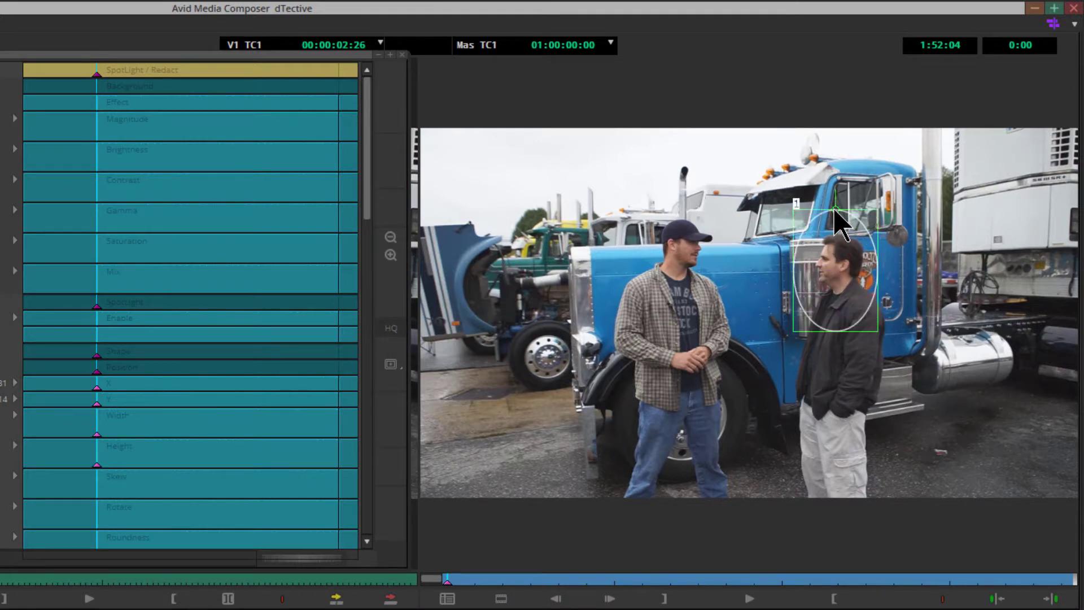
{"action": "left_click_drag", "start_coordinate": [879, 270], "coordinate": [900, 271]}
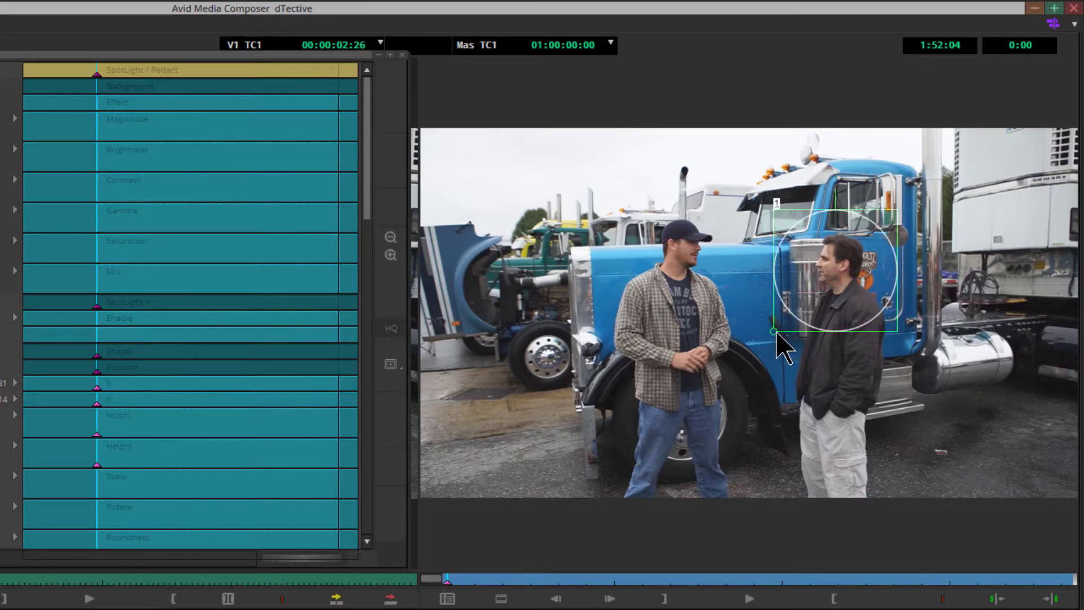
{"action": "left_click_drag", "start_coordinate": [779, 333], "coordinate": [792, 316]}
{"action": "left_click_drag", "start_coordinate": [832, 280], "coordinate": [834, 273]}
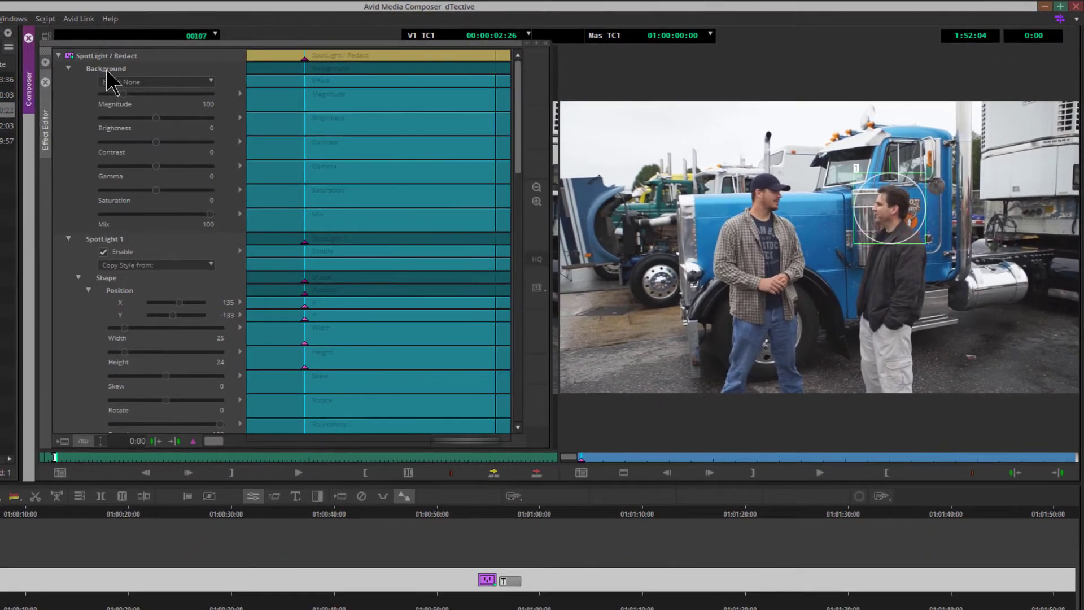
- Preview the Transparent, Blur, Mosaic, Scatter and Emboss background effects, finally setting the background effect to Blur
{"action": "left_click", "coordinate": [106, 69]}
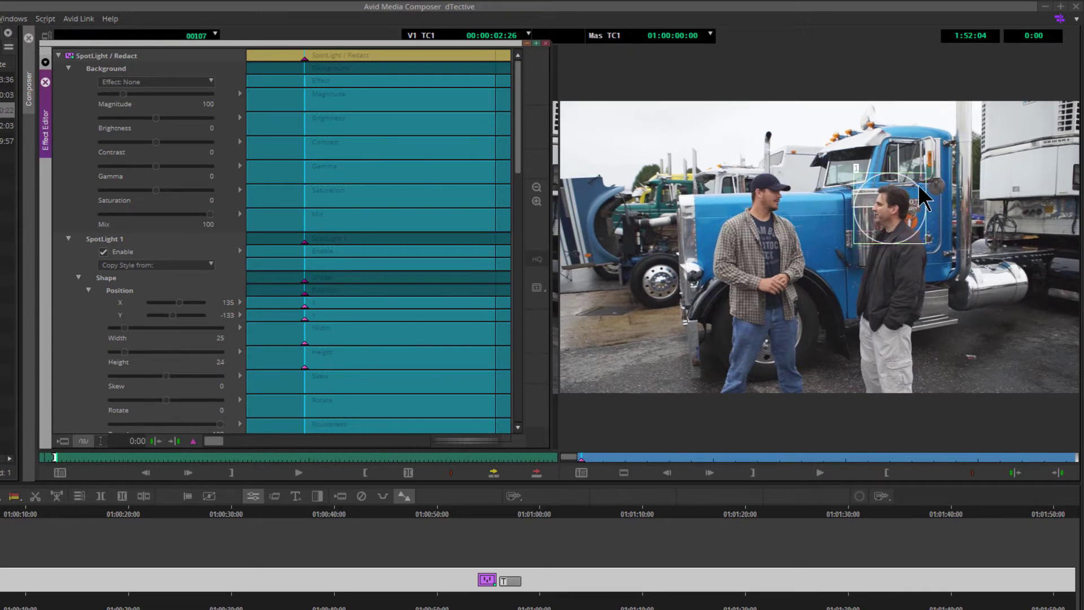
{"action": "left_click", "coordinate": [208, 82]}
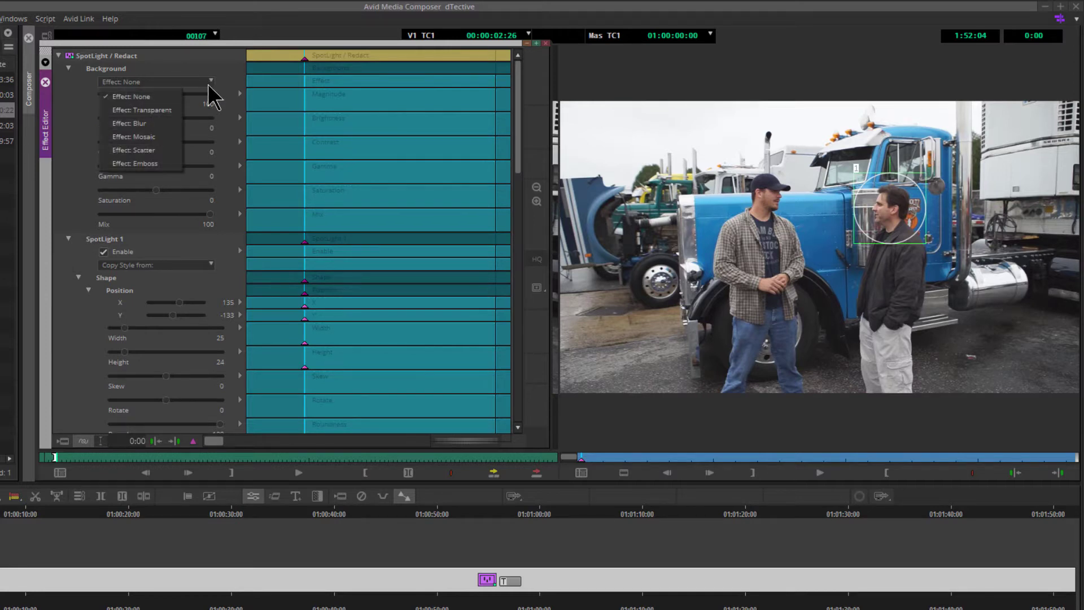
{"action": "left_click", "coordinate": [157, 110]}
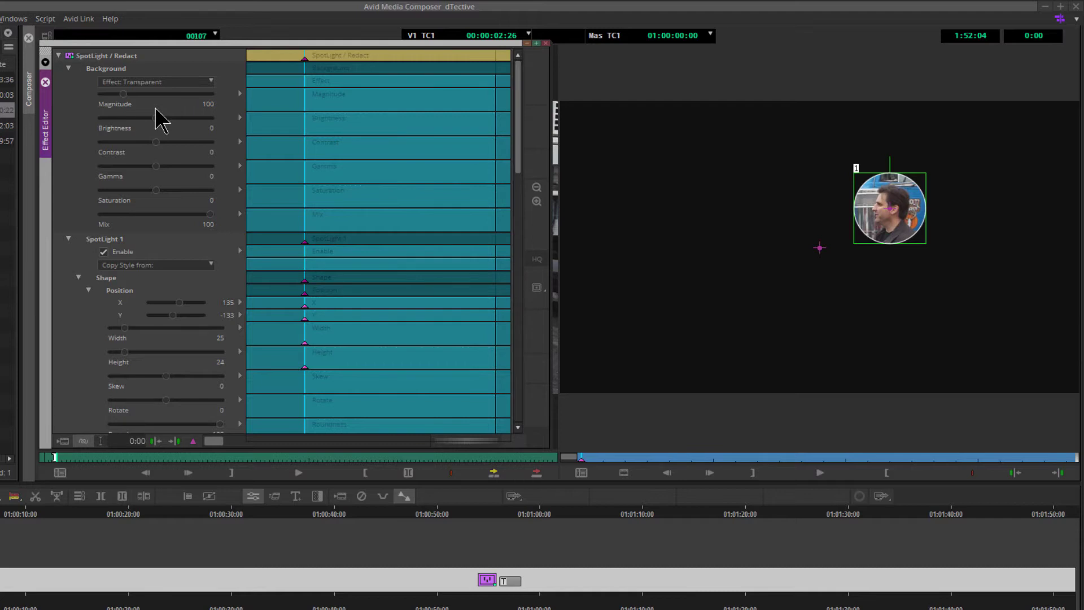
{"action": "left_click", "coordinate": [184, 83]}
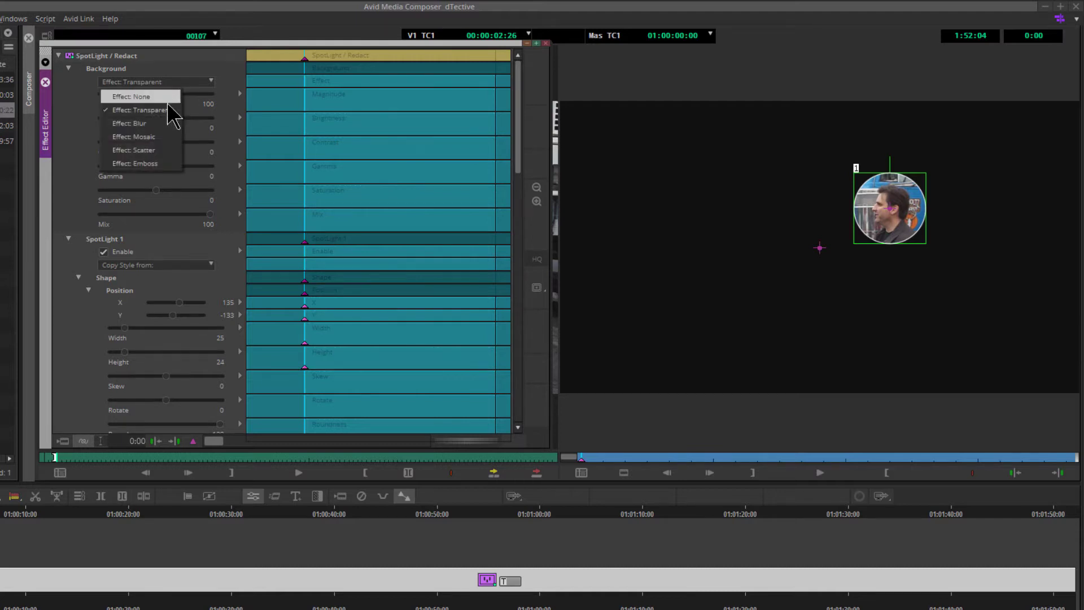
{"action": "left_click", "coordinate": [165, 117]}
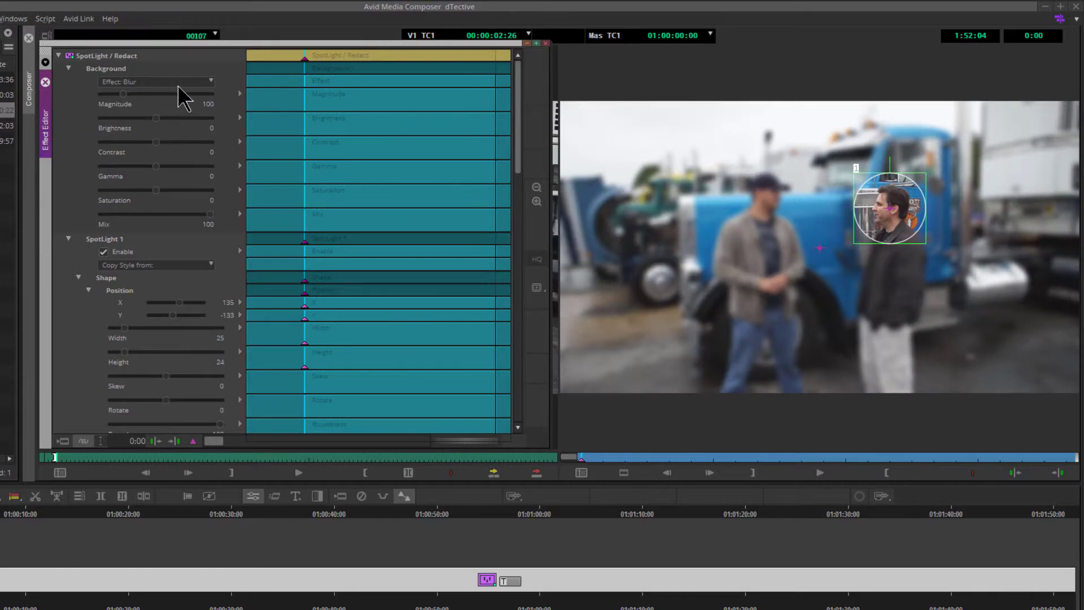
{"action": "left_click", "coordinate": [177, 83]}
{"action": "left_click", "coordinate": [157, 131]}
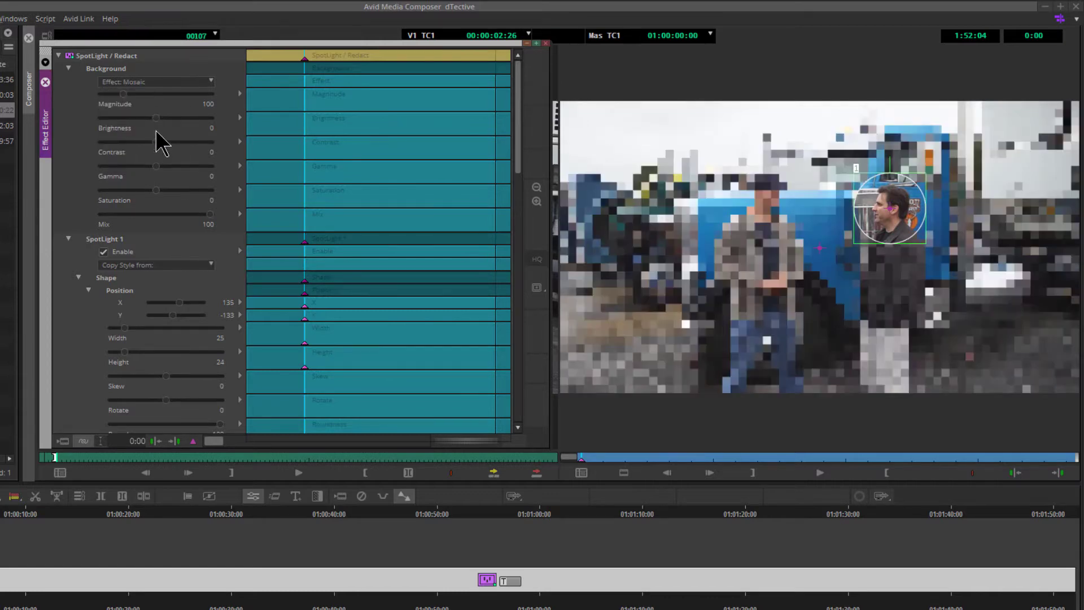
{"action": "left_click", "coordinate": [208, 82]}
{"action": "left_click", "coordinate": [162, 153]}
{"action": "left_click", "coordinate": [210, 83]}
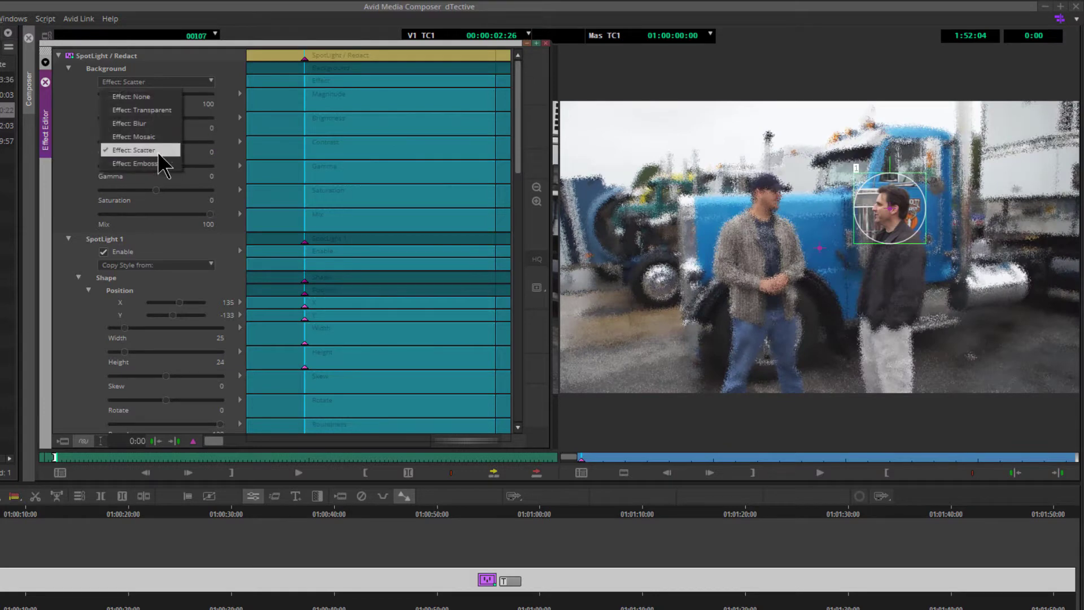
{"action": "left_click", "coordinate": [158, 158]}
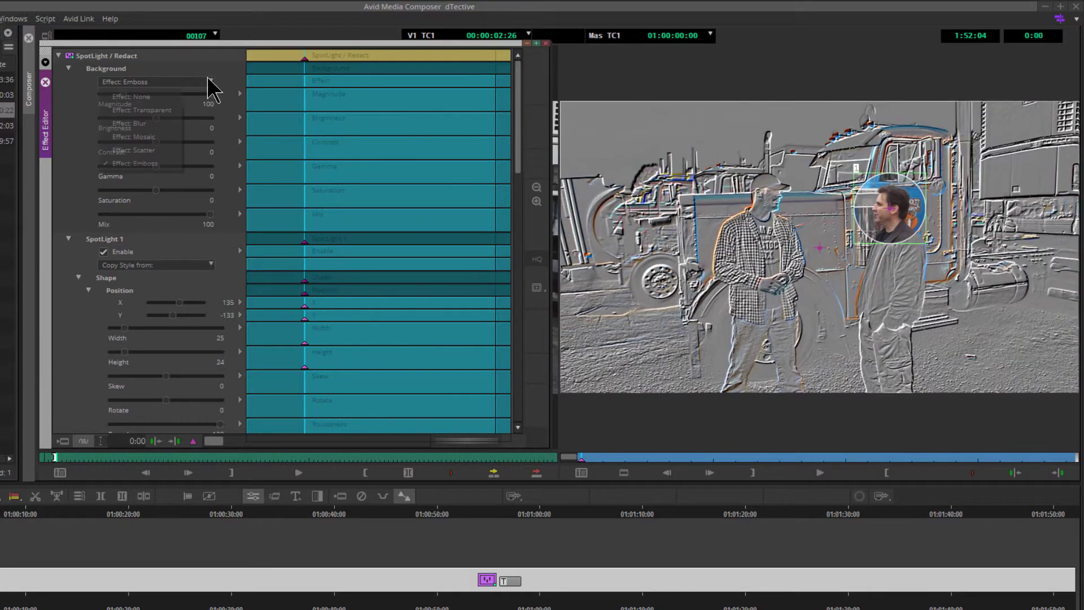
{"action": "left_click", "coordinate": [211, 83]}
{"action": "left_click", "coordinate": [164, 116]}
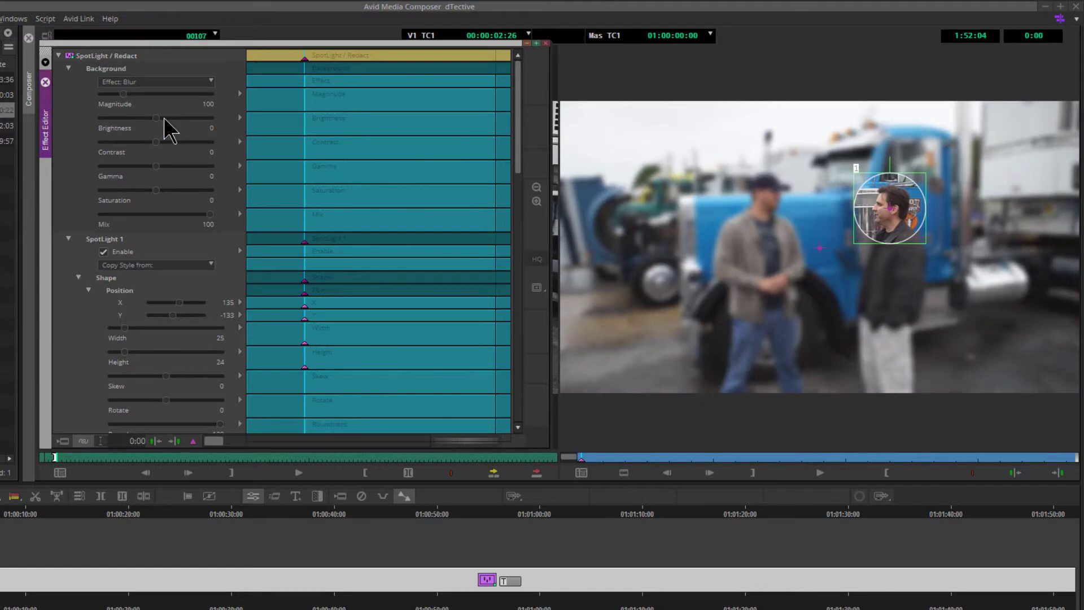
- Set the background Magnitude to 263, Brightness to 38, Contrast to 32, Gamma to 30 and Saturation to 29
{"action": "left_click_drag", "start_coordinate": [124, 94], "coordinate": [88, 96]}
{"action": "left_click_drag", "start_coordinate": [211, 104], "coordinate": [177, 118]}
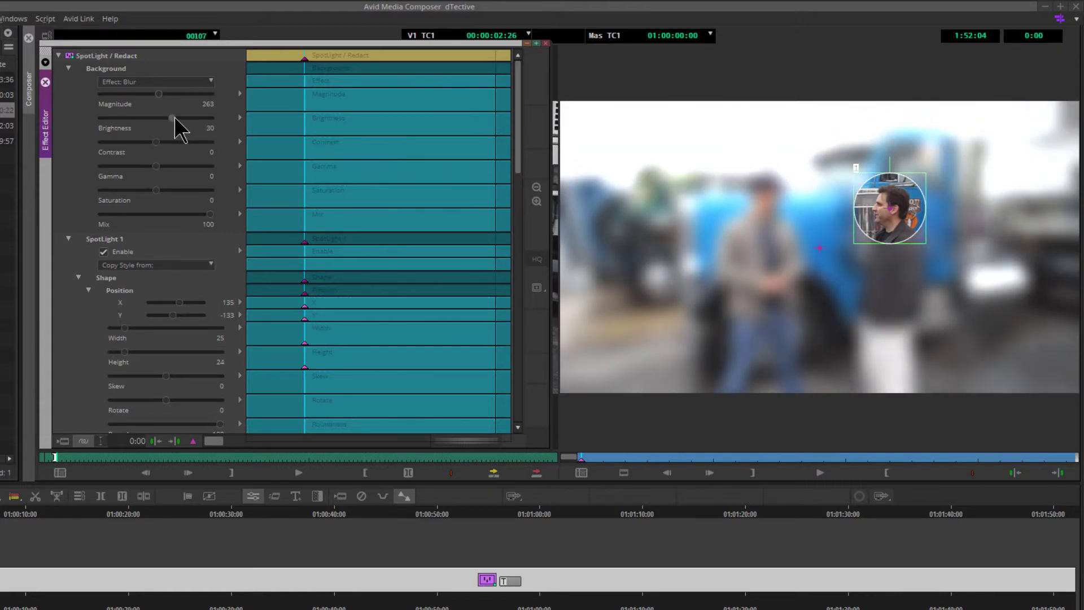
{"action": "left_click", "coordinate": [174, 142]}
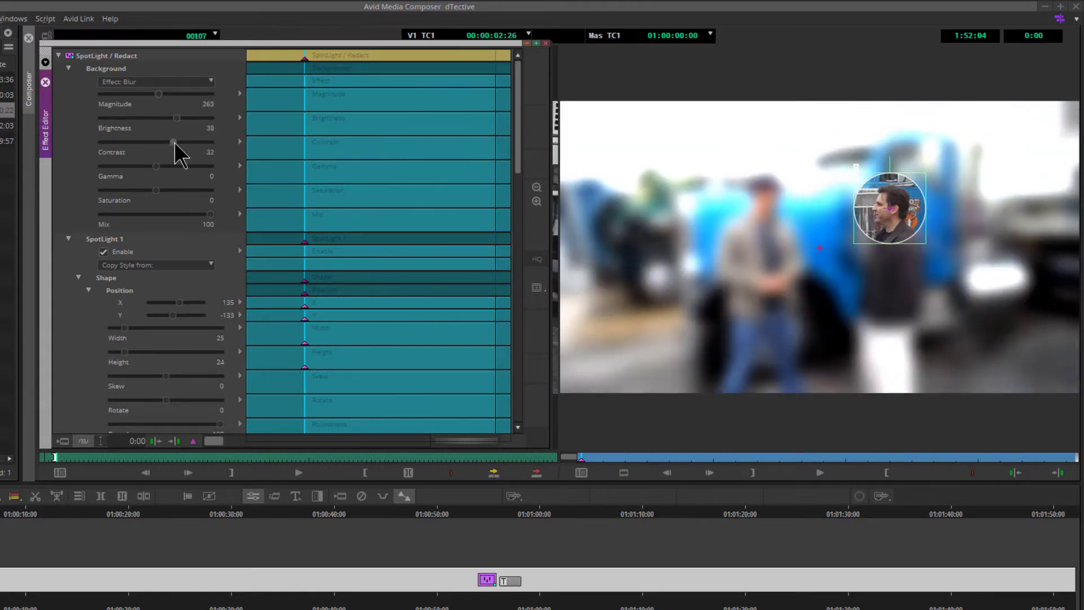
{"action": "left_click_drag", "start_coordinate": [158, 166], "coordinate": [175, 191]}
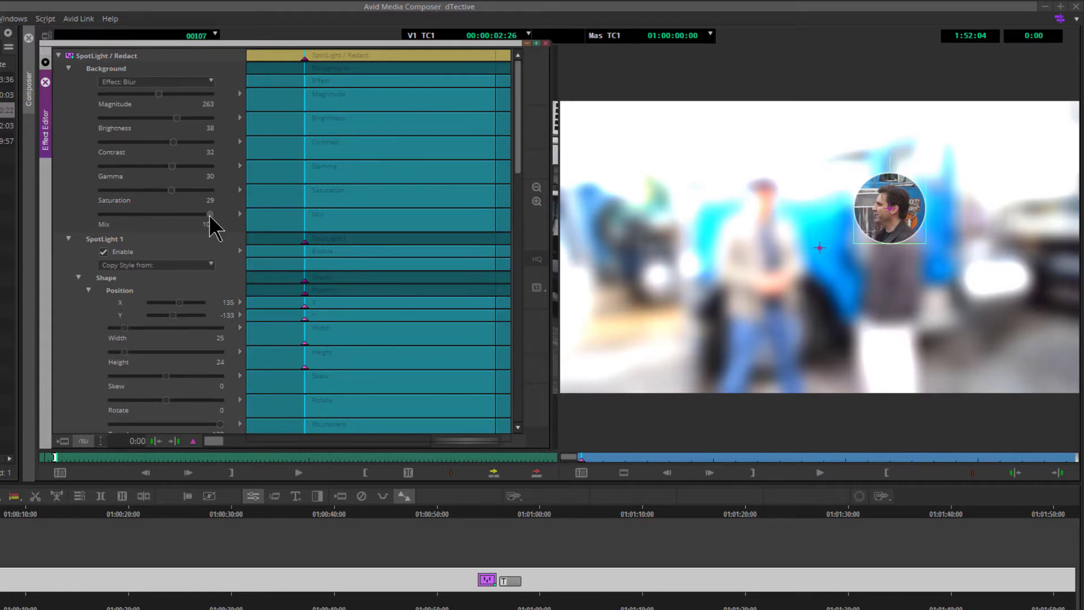
- Compare the result by setting Mix to 0 and back to 100, and undo the last adjustment
{"action": "left_click_drag", "start_coordinate": [210, 220], "coordinate": [73, 225]}
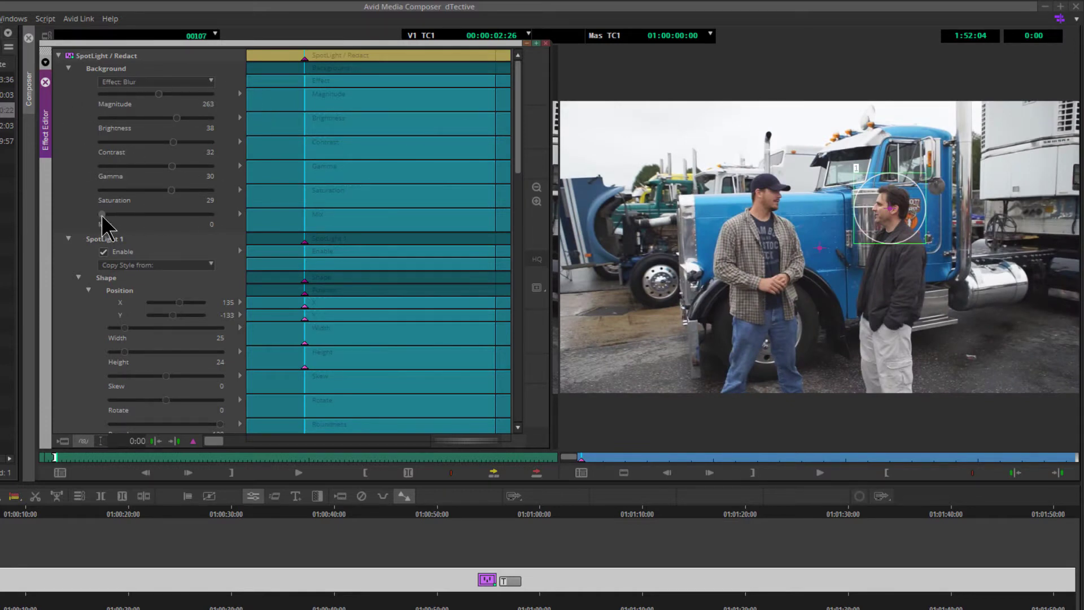
{"action": "left_click_drag", "start_coordinate": [103, 214], "coordinate": [245, 218]}
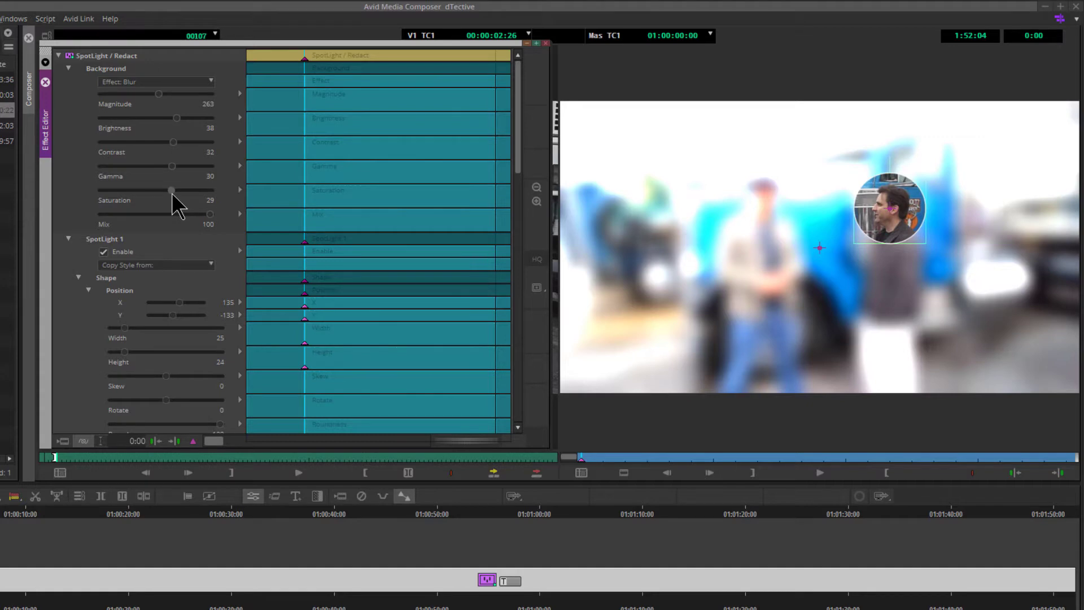
{"action": "key", "text": "ctrl+z"}
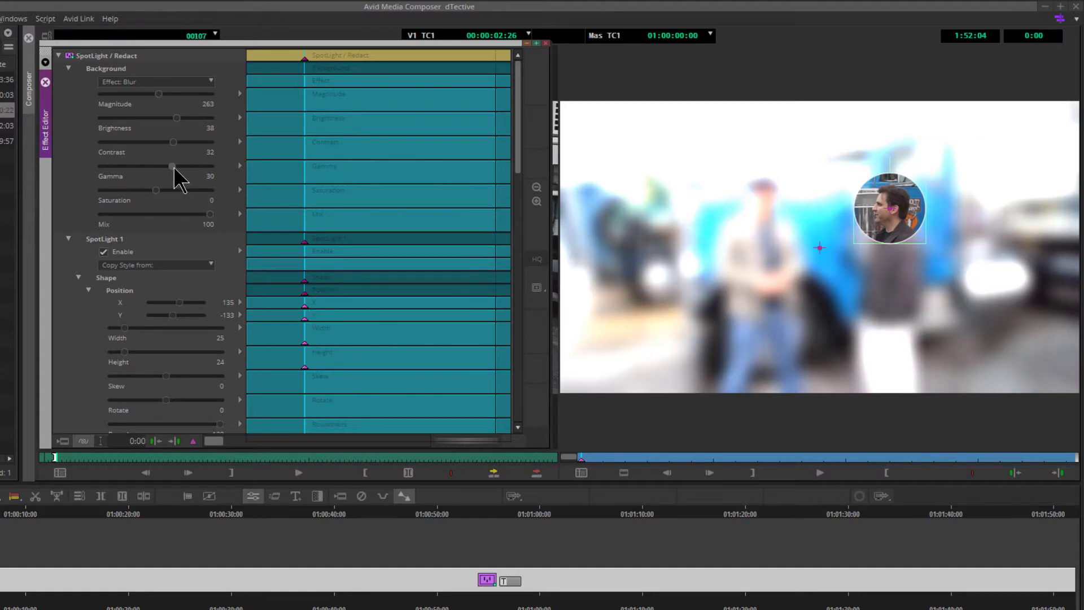
- Undo the Brightness, Contrast and Gamma adjustments on the background
{"action": "key", "text": "ctrl+z"}
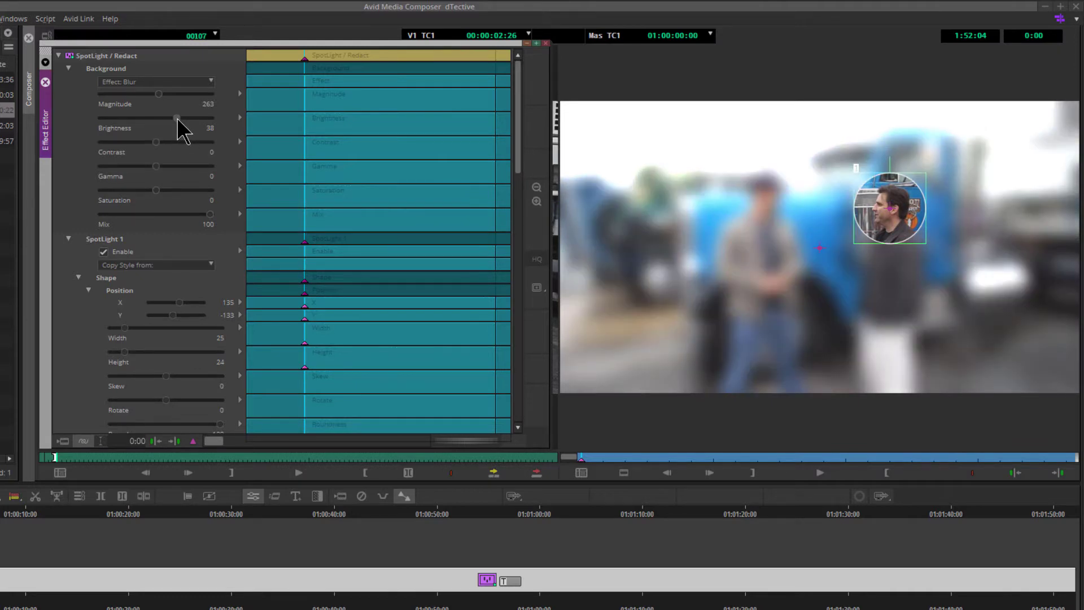
{"action": "key", "text": "ctrl+z"}
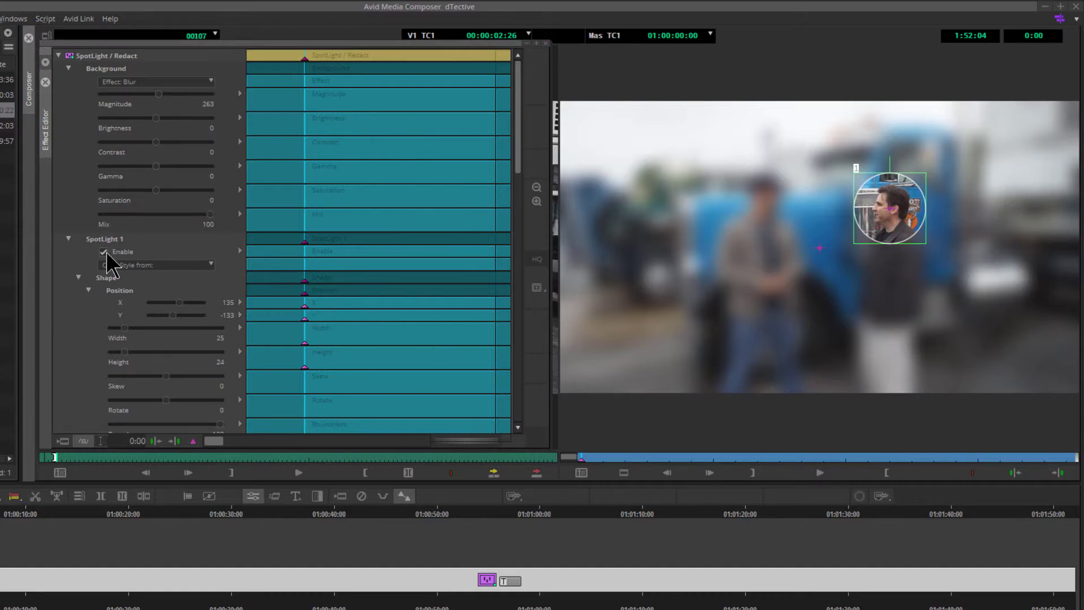
- Reposition the spotlight over the right man's face at about X 132 and Y -119
{"action": "left_click", "coordinate": [210, 265]}
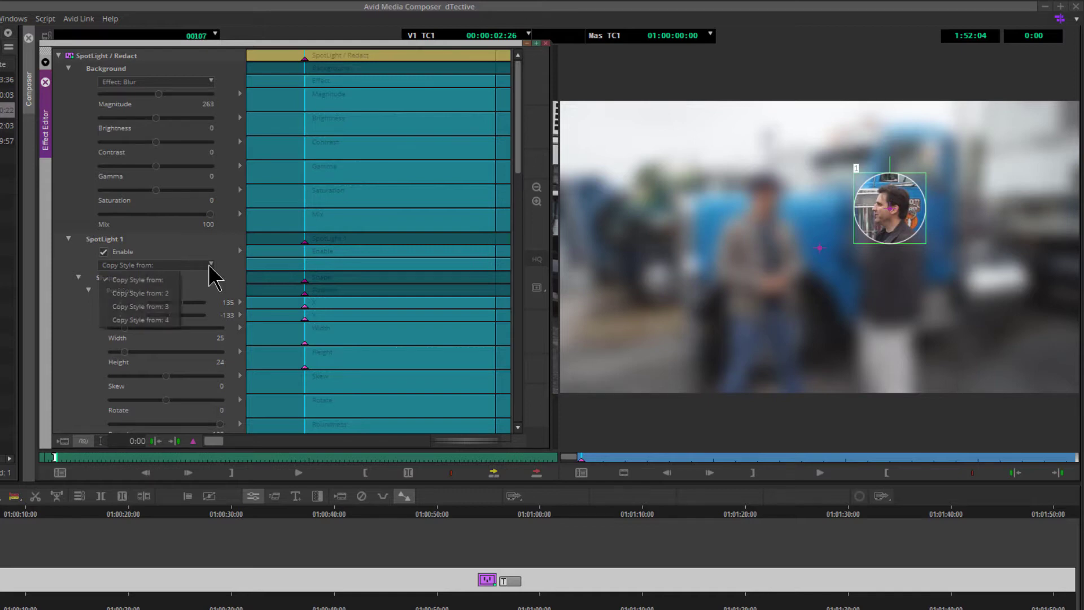
{"action": "left_click", "coordinate": [222, 249]}
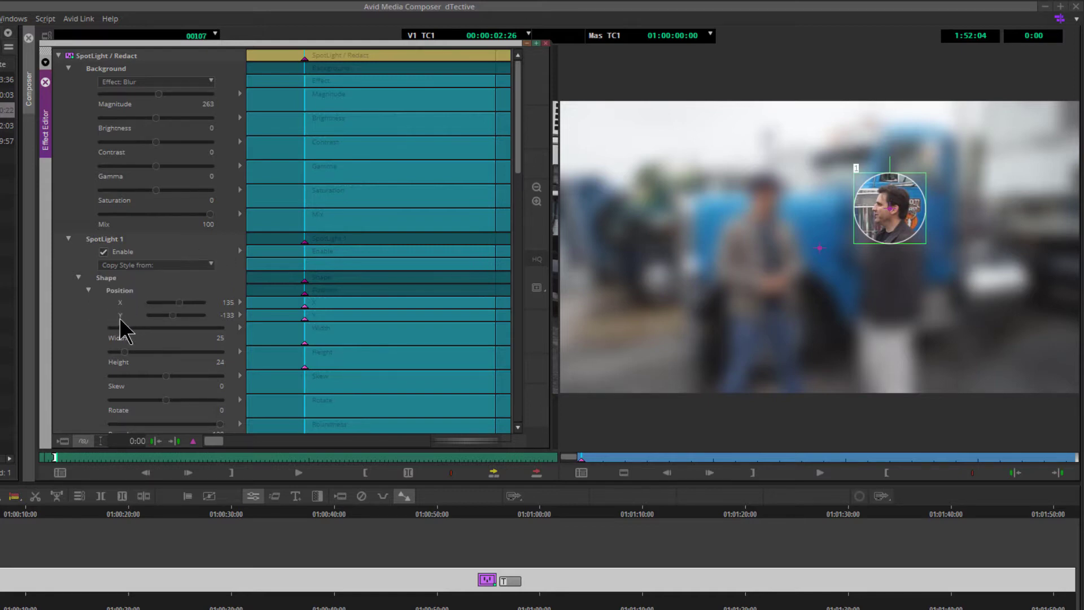
{"action": "mouse_move", "coordinate": [180, 303]}
{"action": "left_mouse_down"}
{"action": "mouse_move", "coordinate": [167, 304]}
{"action": "mouse_move", "coordinate": [187, 306]}
{"action": "mouse_move", "coordinate": [181, 316]}
{"action": "mouse_move", "coordinate": [175, 303]}
{"action": "left_mouse_up"}
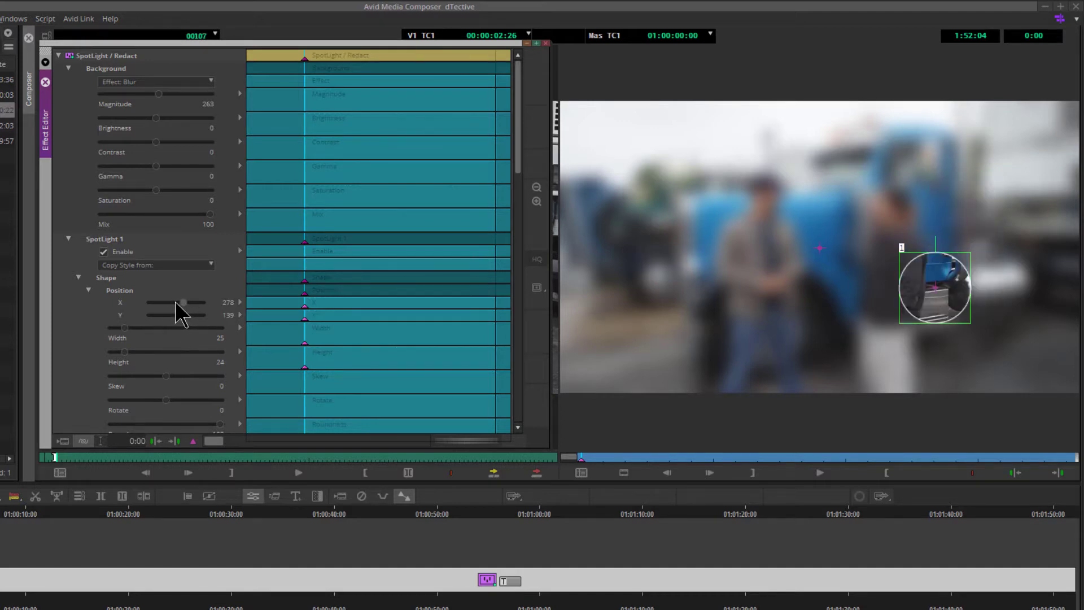
{"action": "left_click", "coordinate": [176, 302]}
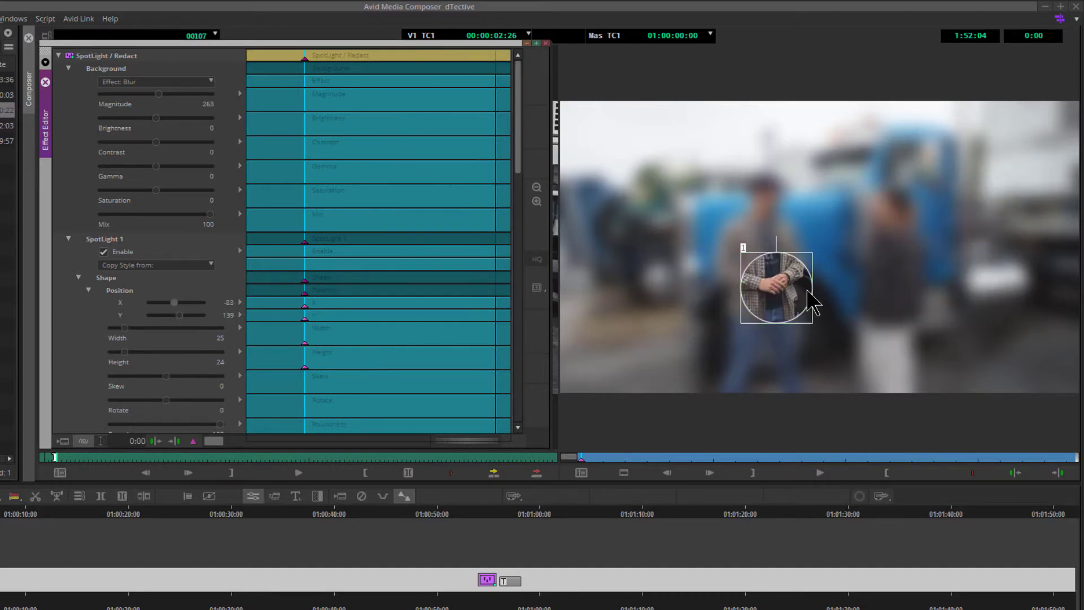
{"action": "left_click_drag", "start_coordinate": [813, 302], "coordinate": [884, 213]}
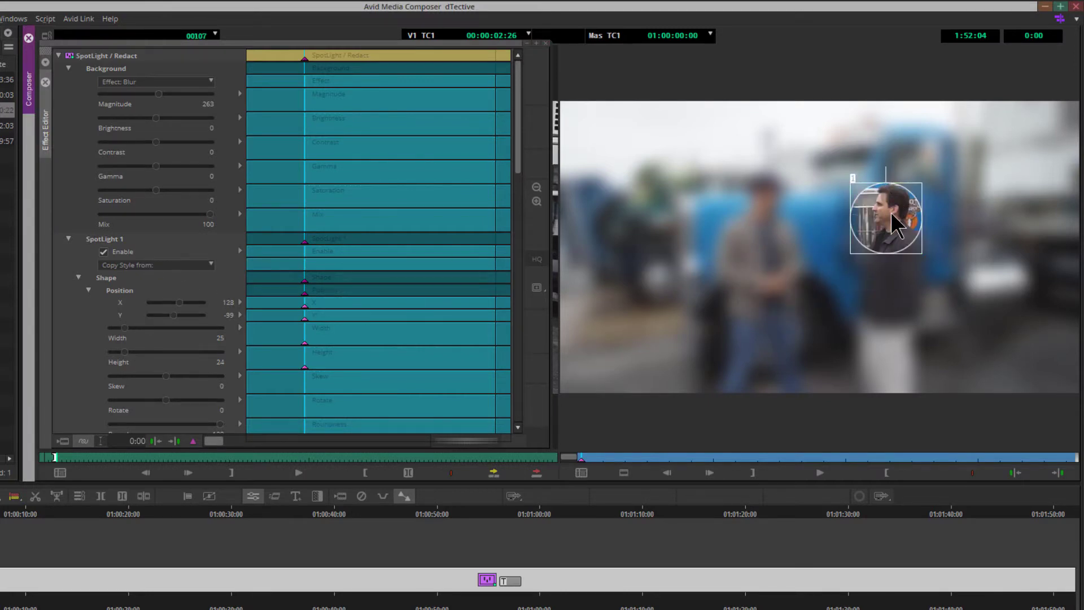
{"action": "left_click_drag", "start_coordinate": [891, 212], "coordinate": [893, 206]}
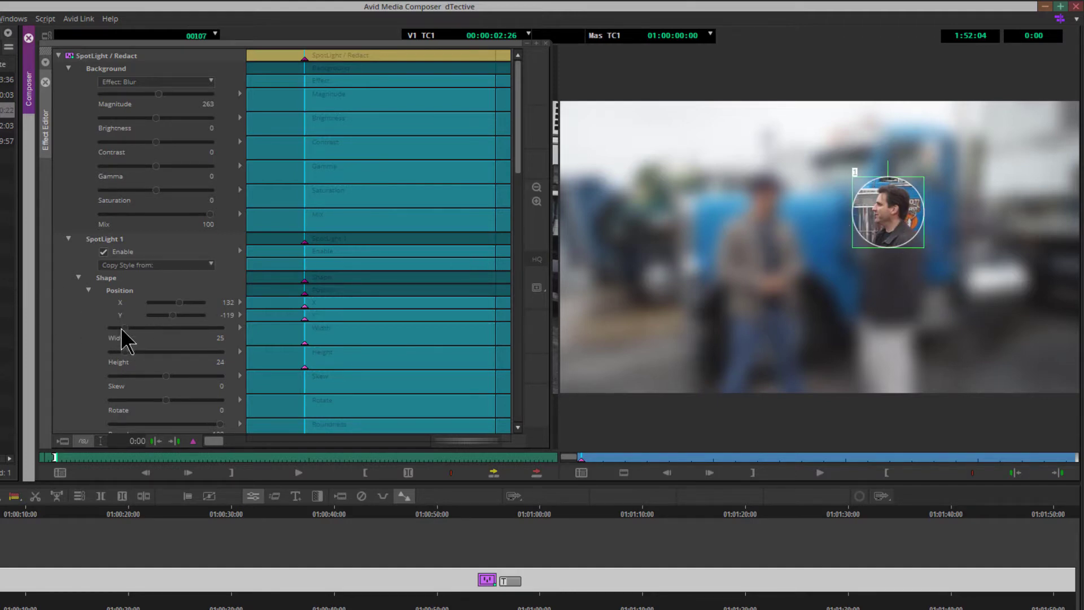
- Set the spotlight's Height to 28, Skew to 9 and Rotate to 36
{"action": "left_click_drag", "start_coordinate": [121, 330], "coordinate": [176, 379]}
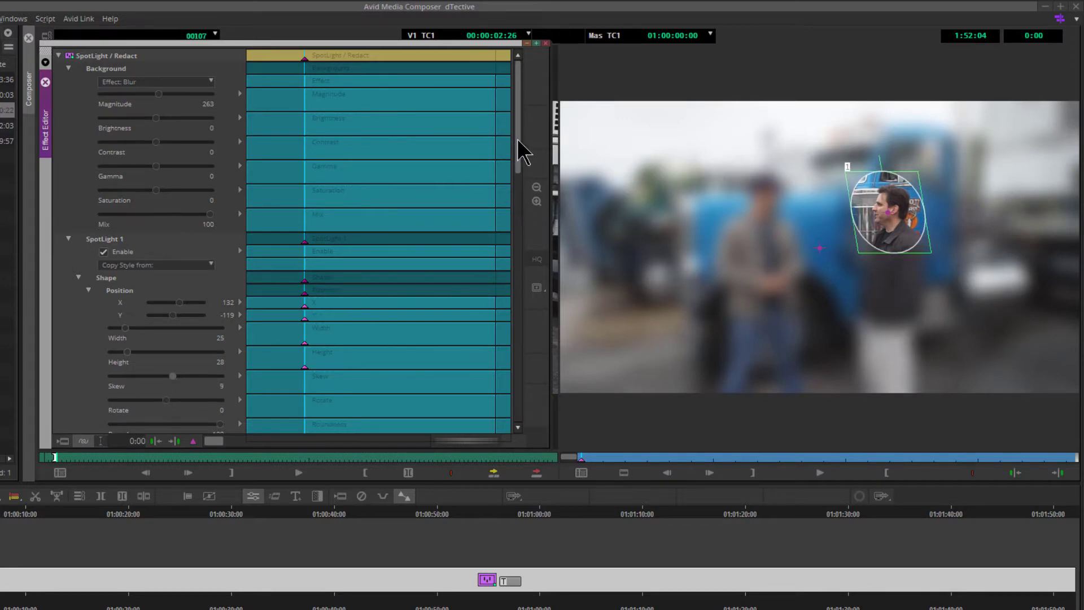
{"action": "left_click_drag", "start_coordinate": [518, 150], "coordinate": [519, 186]}
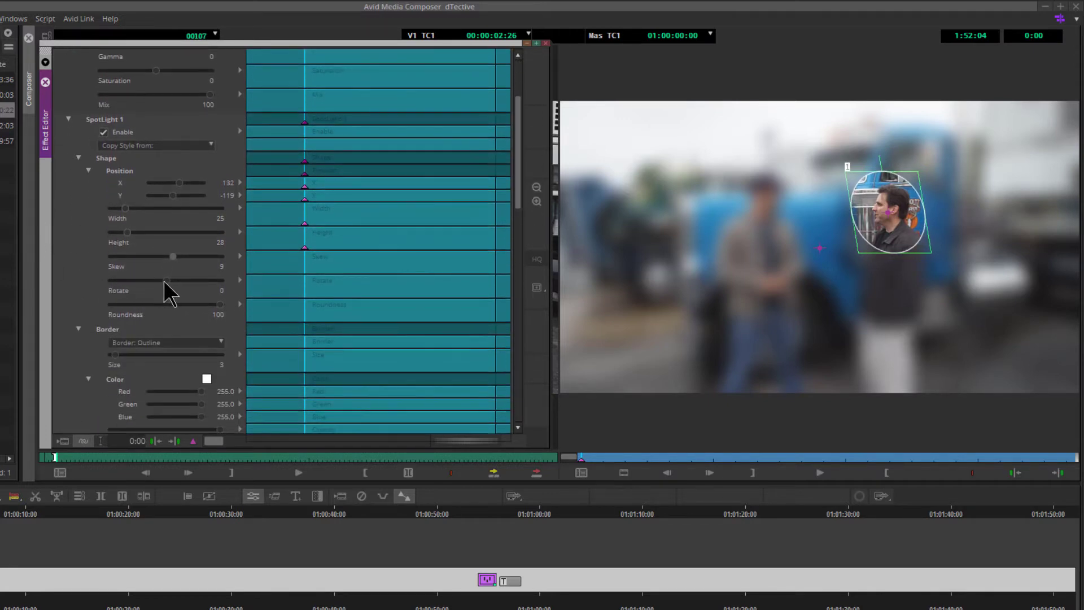
{"action": "left_click_drag", "start_coordinate": [168, 280], "coordinate": [172, 280]}
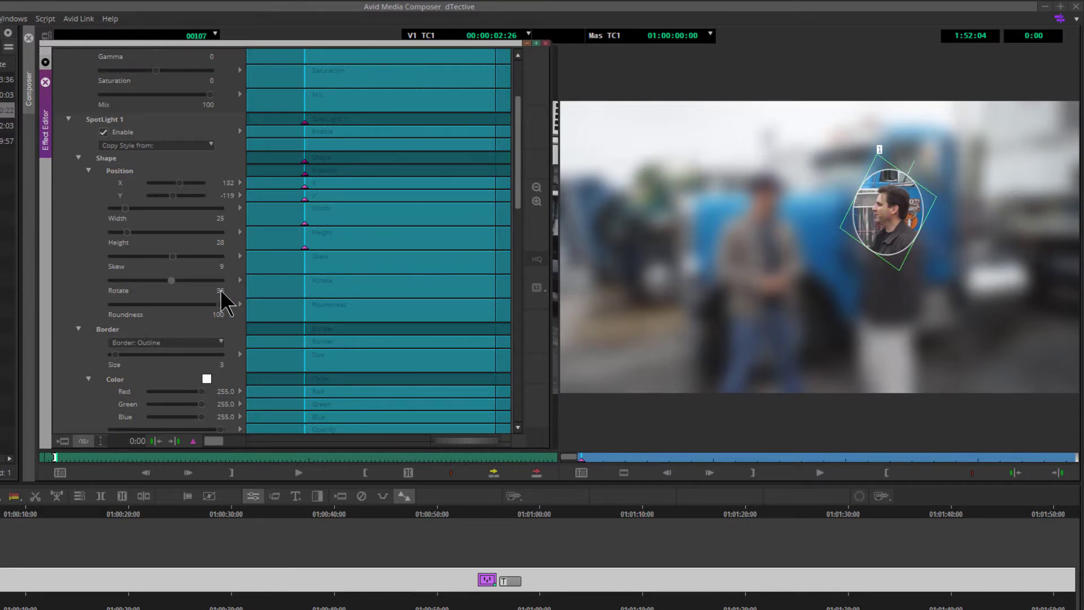
- Vary the spotlight's Roundness from 0 up to 88
{"action": "left_click_drag", "start_coordinate": [222, 308], "coordinate": [58, 305]}
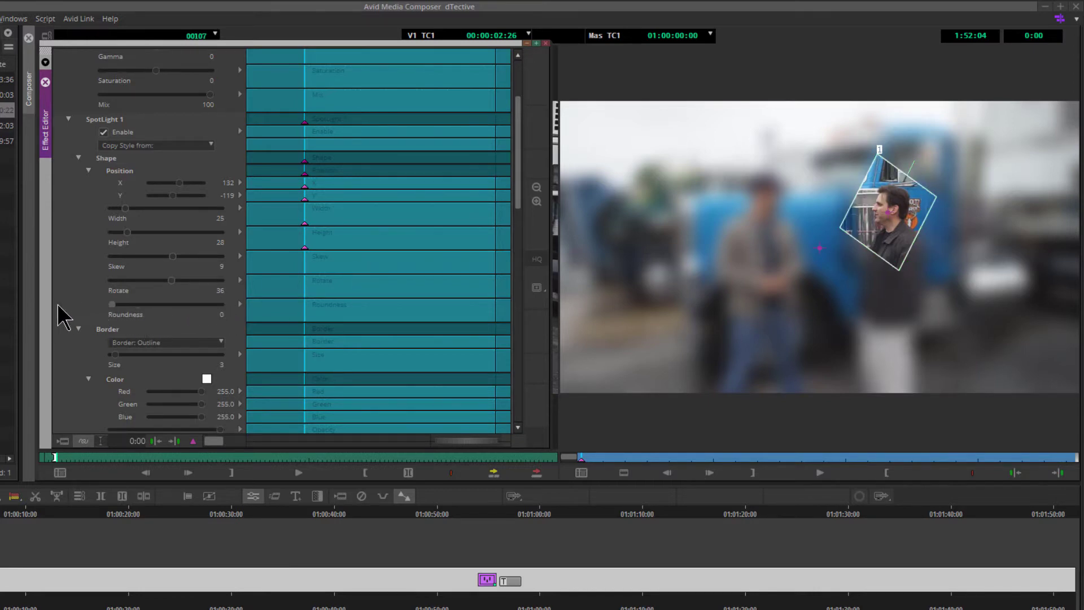
{"action": "left_click_drag", "start_coordinate": [148, 306], "coordinate": [266, 315]}
{"action": "left_click_drag", "start_coordinate": [192, 309], "coordinate": [206, 308]}
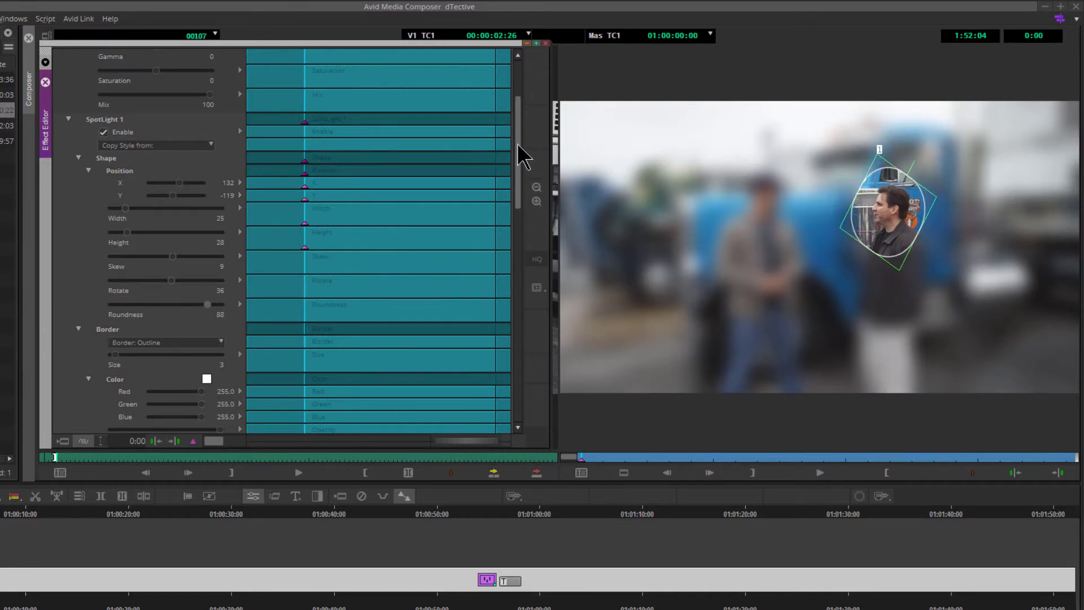
- Turn off Show Boxes in the Display settings
{"action": "left_click_drag", "start_coordinate": [518, 146], "coordinate": [518, 402]}
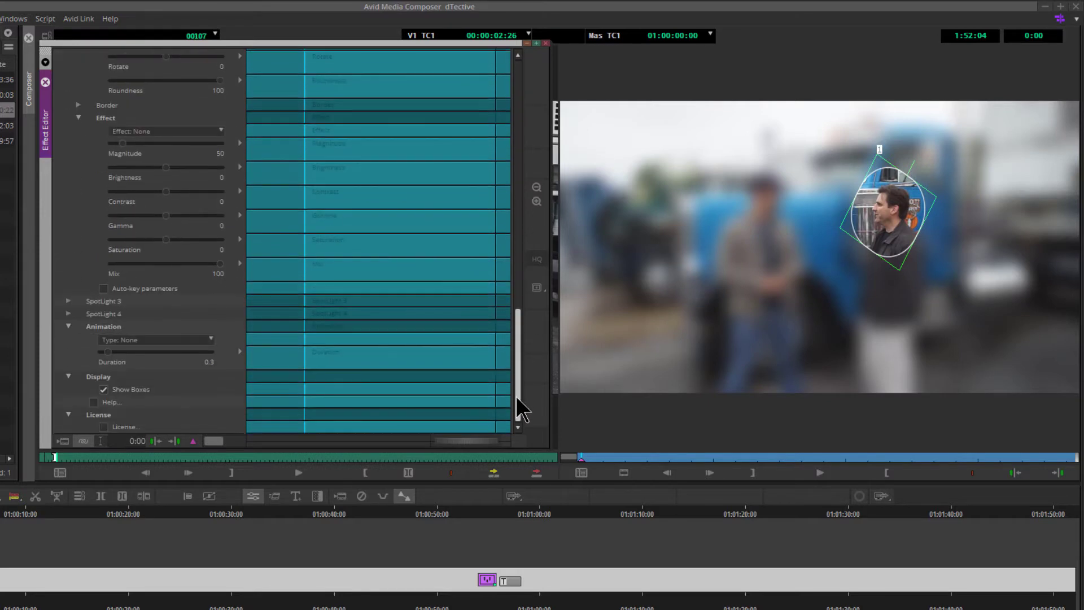
{"action": "left_click", "coordinate": [103, 389]}
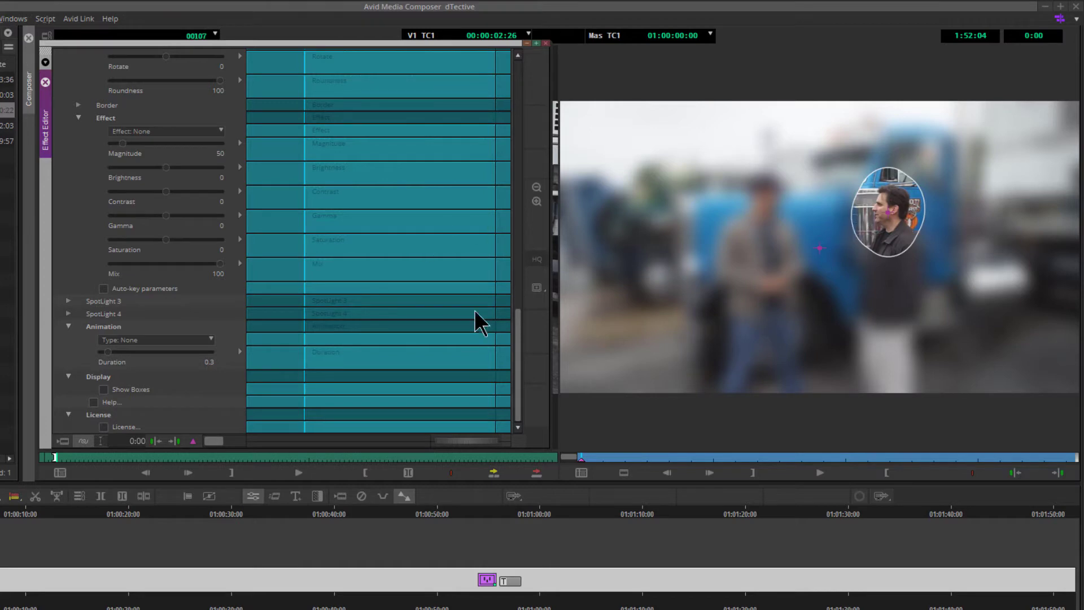
- Set the spotlight's Roundness to 43
{"action": "left_click_drag", "start_coordinate": [515, 380], "coordinate": [513, 175]}
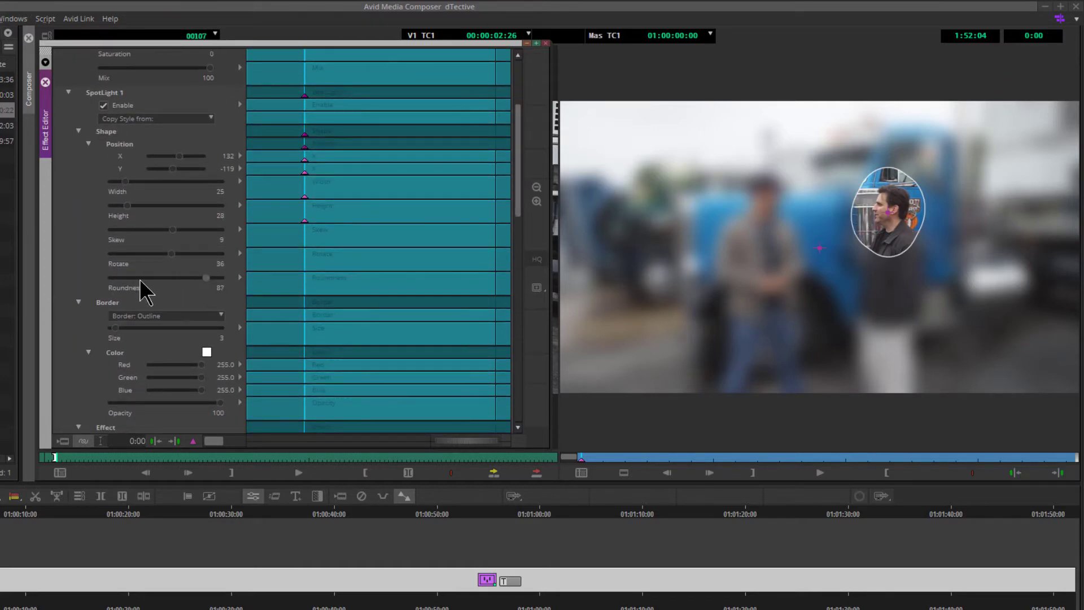
{"action": "left_click_drag", "start_coordinate": [140, 279], "coordinate": [98, 280]}
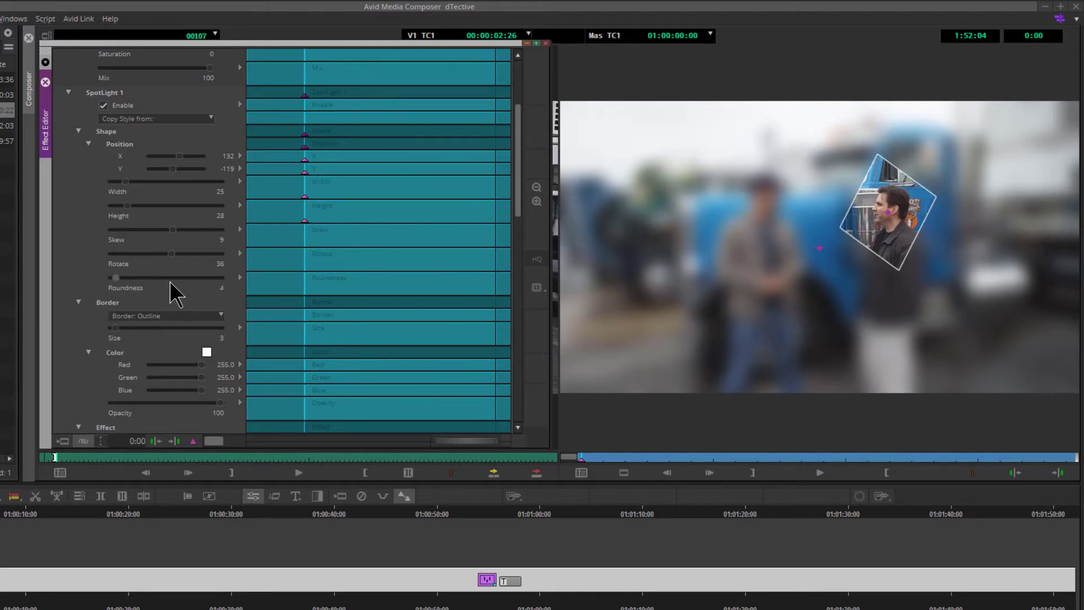
{"action": "mouse_move", "coordinate": [170, 280]}
{"action": "left_mouse_down"}
{"action": "mouse_move", "coordinate": [179, 280]}
{"action": "mouse_move", "coordinate": [155, 280]}
{"action": "left_mouse_up"}
{"action": "mouse_move", "coordinate": [517, 162]}
{"action": "left_mouse_down"}
{"action": "mouse_move", "coordinate": [516, 358]}
{"action": "mouse_move", "coordinate": [509, 177]}
{"action": "left_mouse_up"}
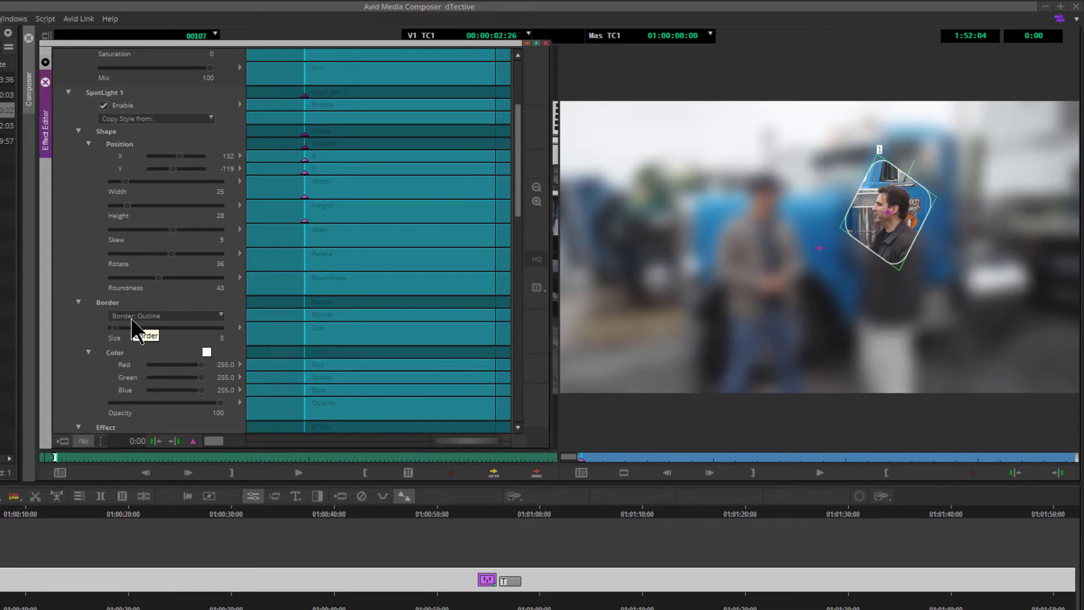
- Change the spotlight border to Feather and set its Size to 100
{"action": "left_click", "coordinate": [188, 317]}
{"action": "left_click", "coordinate": [162, 328]}
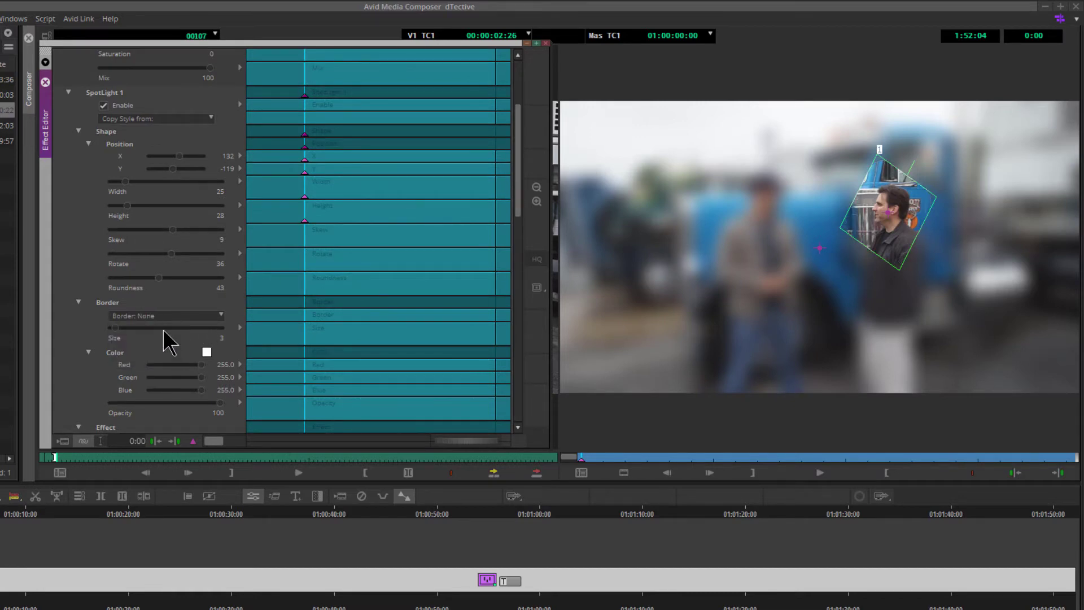
{"action": "left_click", "coordinate": [195, 317]}
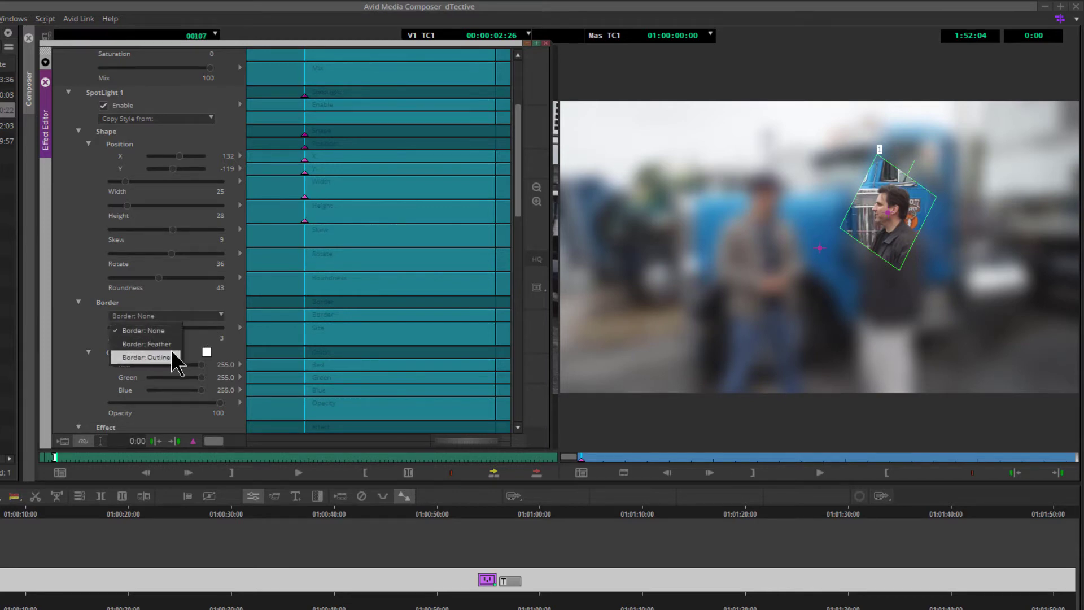
{"action": "left_click", "coordinate": [171, 343]}
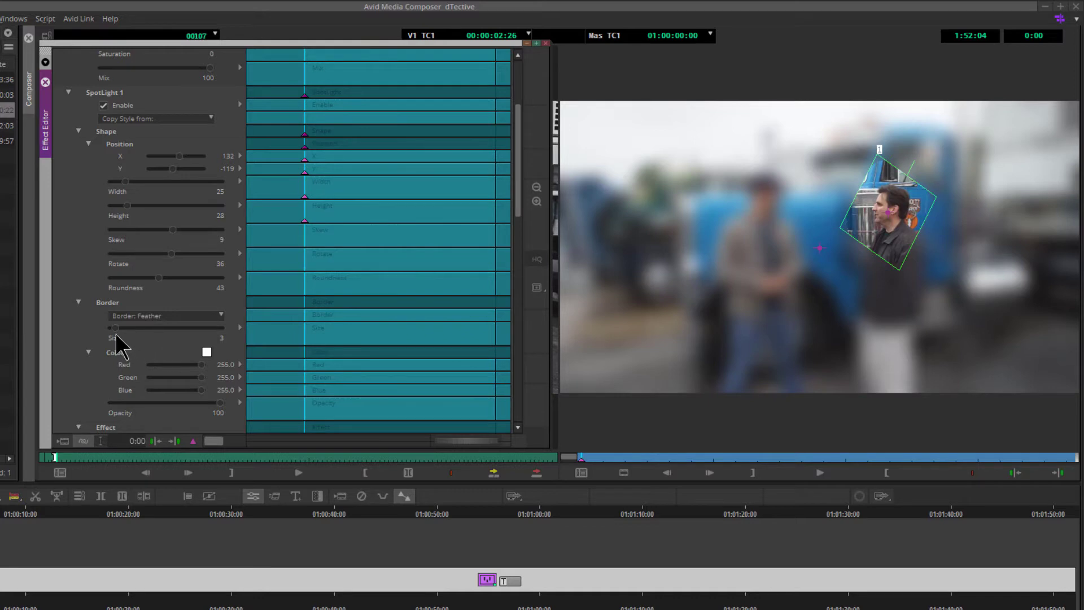
{"action": "left_click_drag", "start_coordinate": [117, 327], "coordinate": [303, 330]}
- Move the spotlight over the man on the left and re-enable Show Boxes
{"action": "left_click_drag", "start_coordinate": [892, 211], "coordinate": [760, 208]}
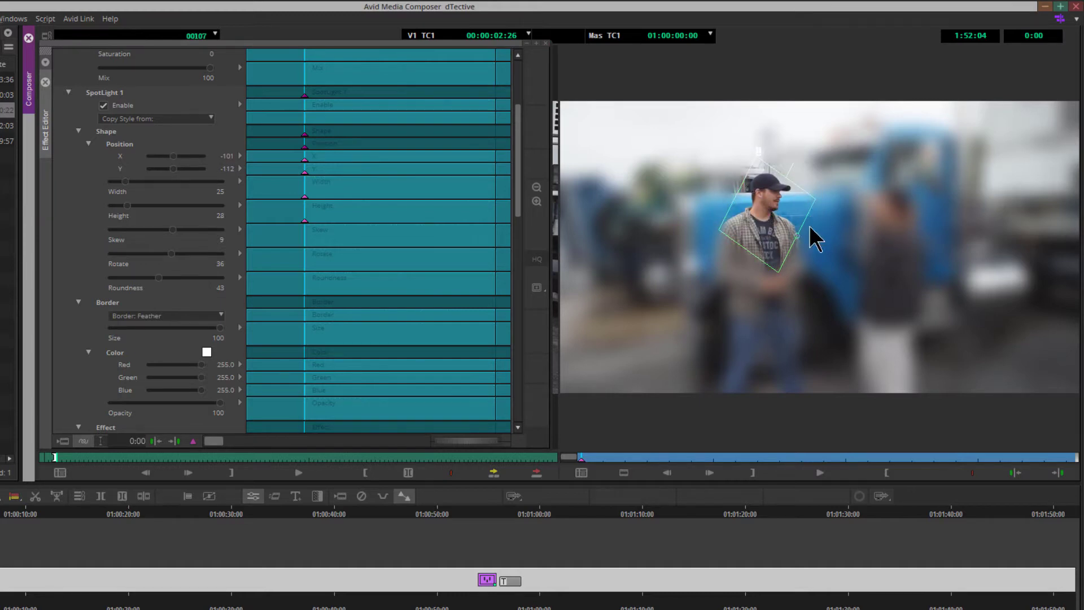
{"action": "left_click_drag", "start_coordinate": [517, 158], "coordinate": [513, 362]}
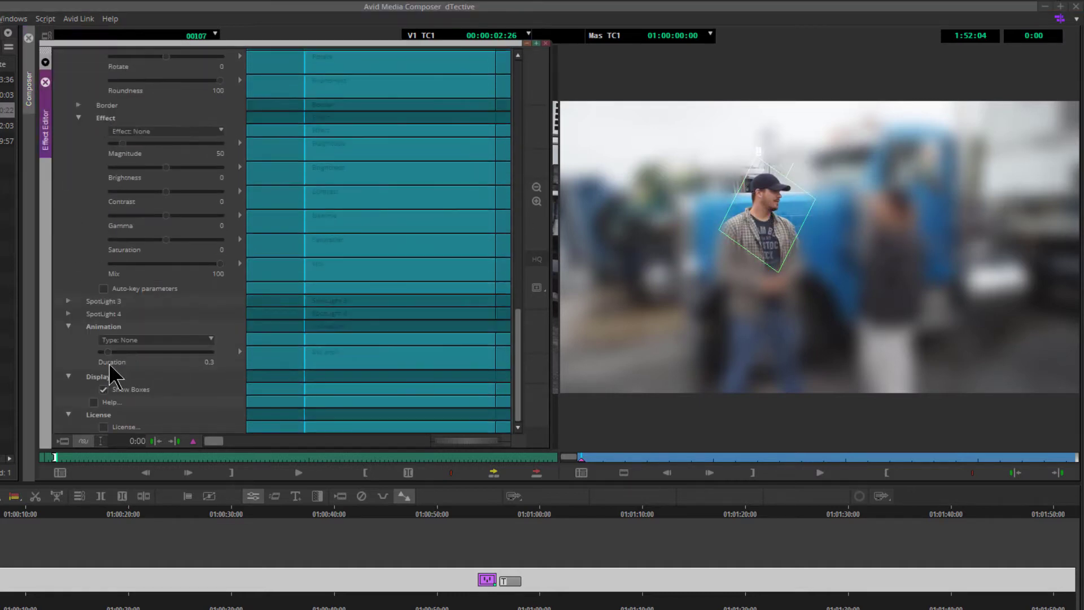
{"action": "left_click", "coordinate": [103, 390]}
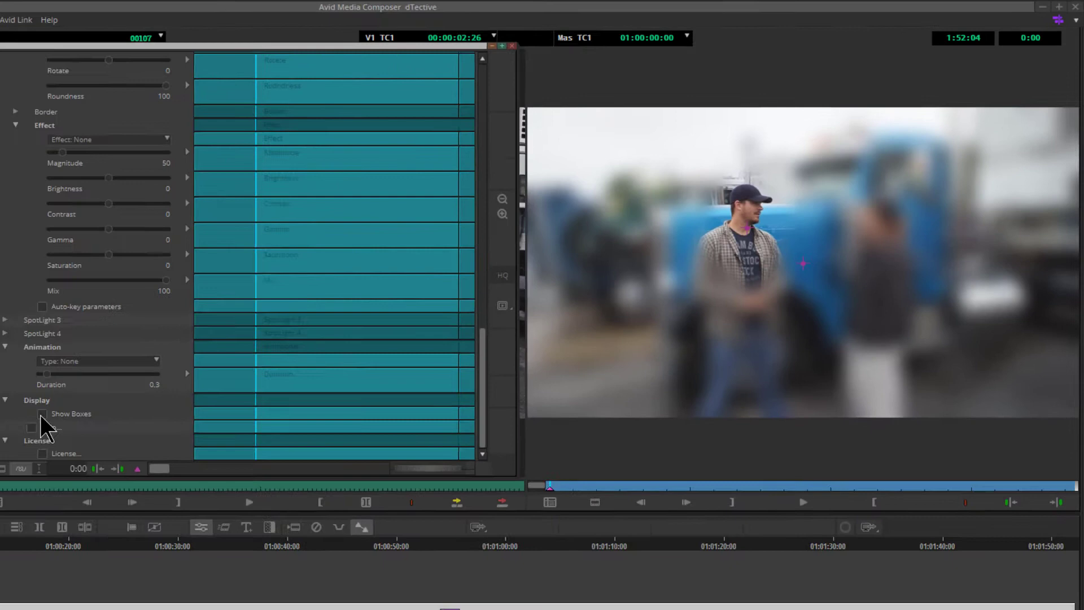
{"action": "left_click", "coordinate": [66, 405]}
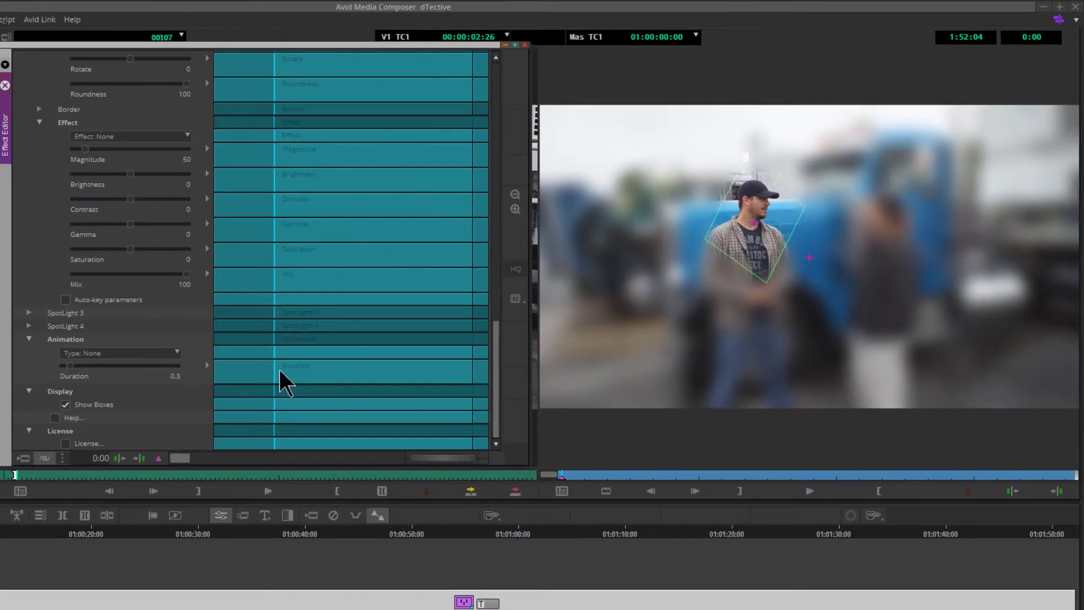
- Switch the spotlight border to Outline with a Size of 19
{"action": "left_click_drag", "start_coordinate": [496, 397], "coordinate": [507, 204]}
{"action": "left_click", "coordinate": [173, 295]}
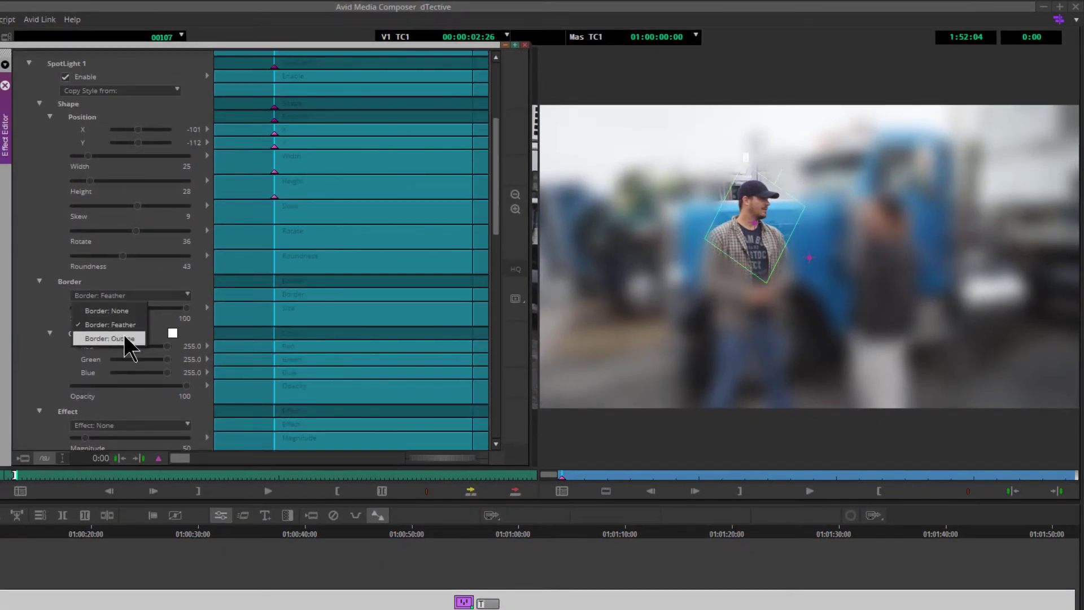
{"action": "left_click", "coordinate": [124, 335]}
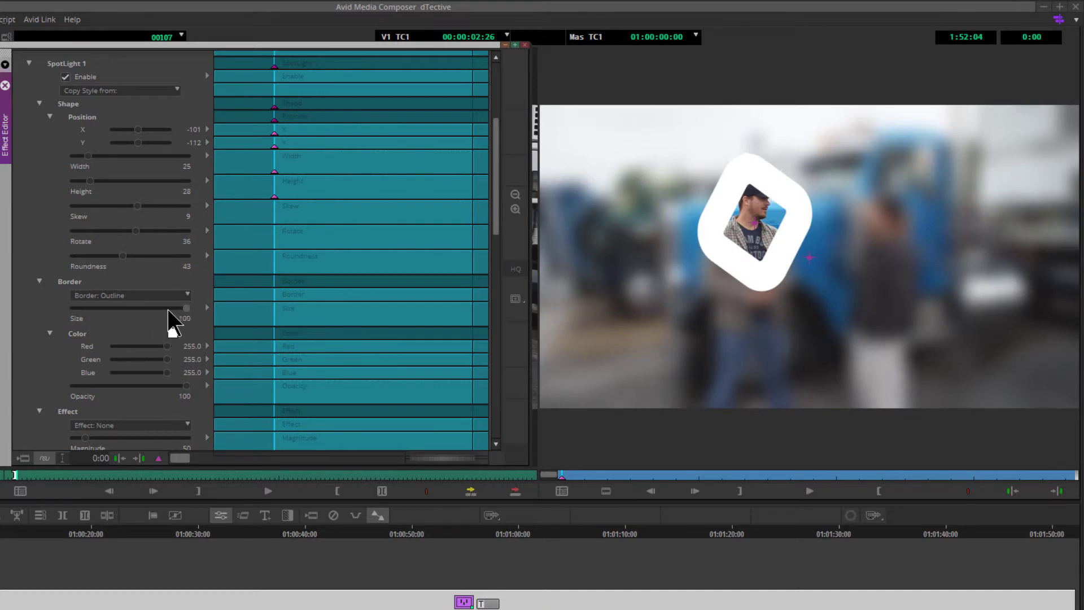
{"action": "left_click_drag", "start_coordinate": [168, 310], "coordinate": [100, 309]}
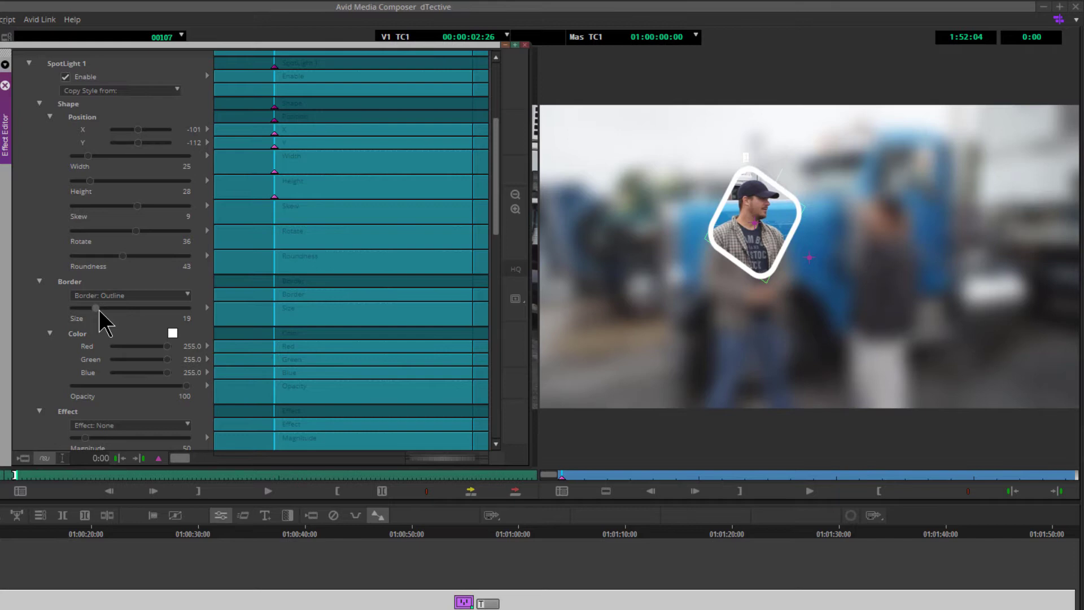
- Set the border colour to red (#ff0004) in the Select Color dialog
{"action": "left_click", "coordinate": [173, 331]}
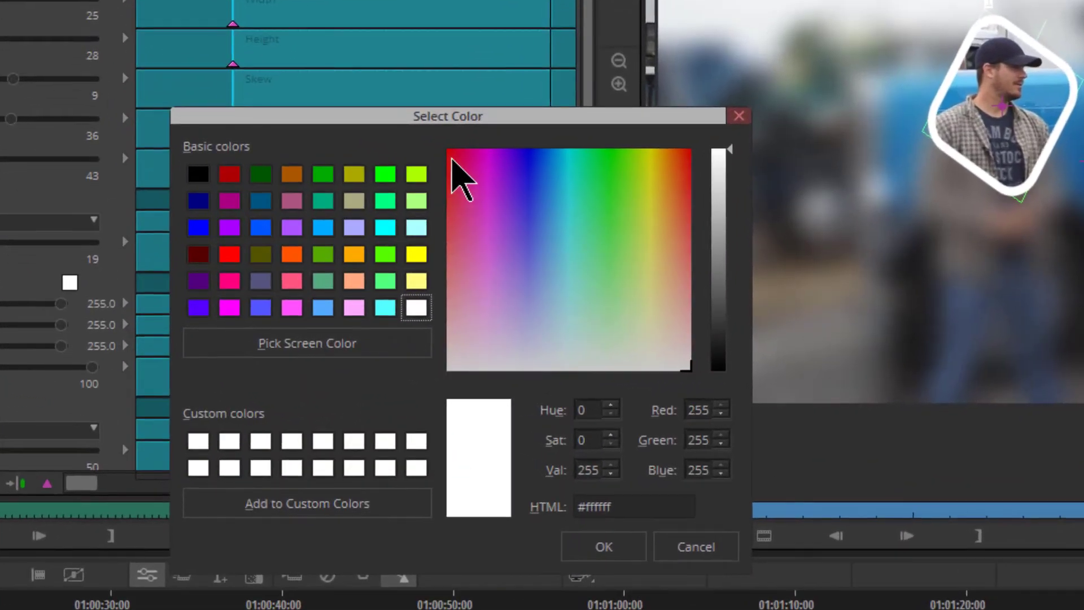
{"action": "left_click_drag", "start_coordinate": [501, 254], "coordinate": [448, 150]}
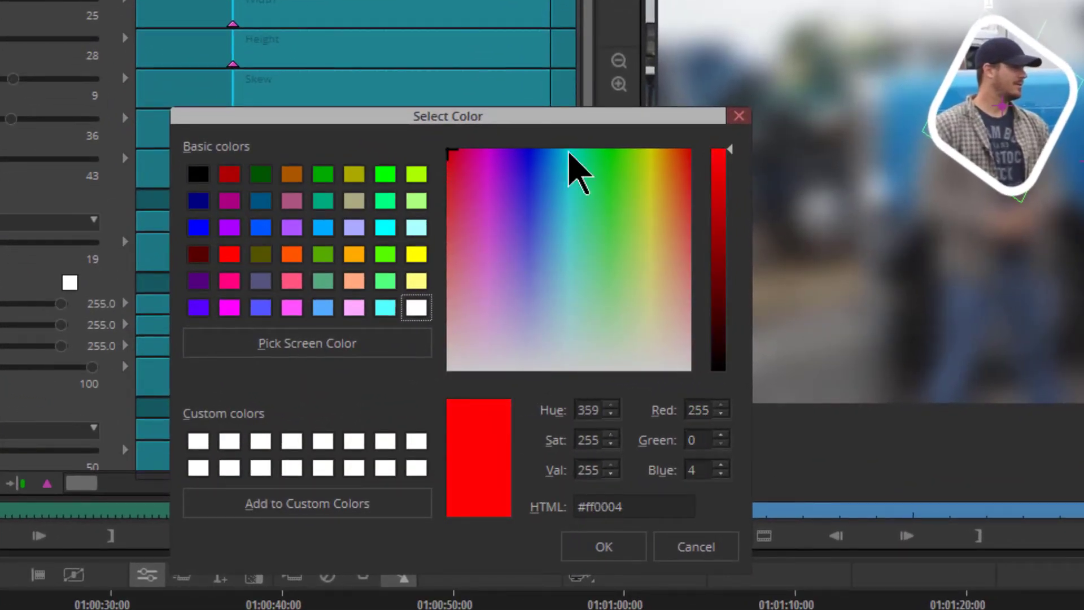
{"action": "left_click_drag", "start_coordinate": [571, 271], "coordinate": [421, 126]}
{"action": "left_click", "coordinate": [631, 552]}
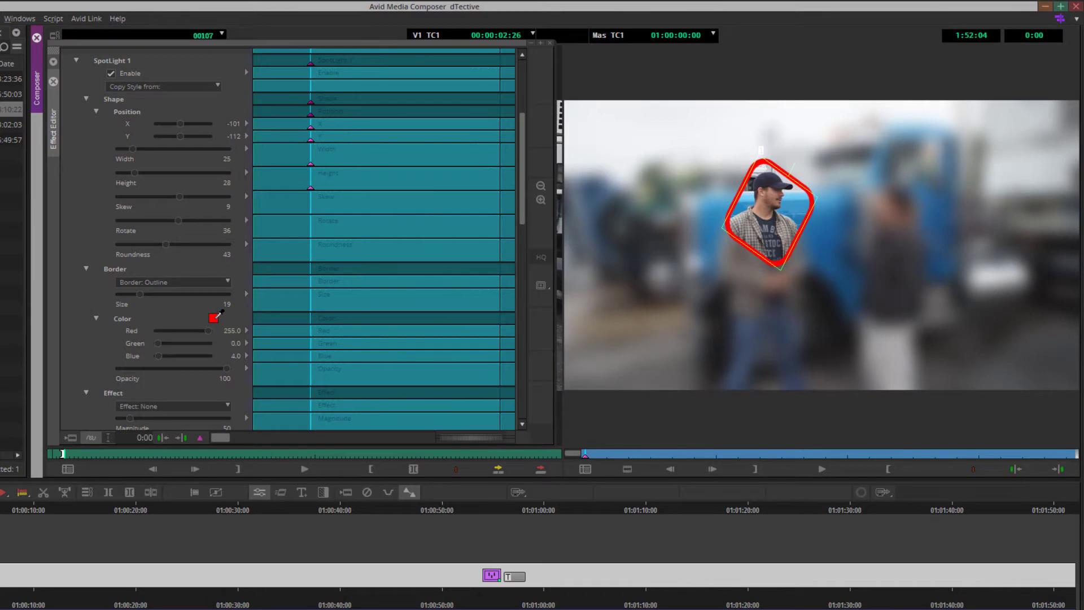
- Sample the truck's blue from the viewer as the border colour with the eyedropper
{"action": "left_click_drag", "start_coordinate": [216, 315], "coordinate": [216, 315]}
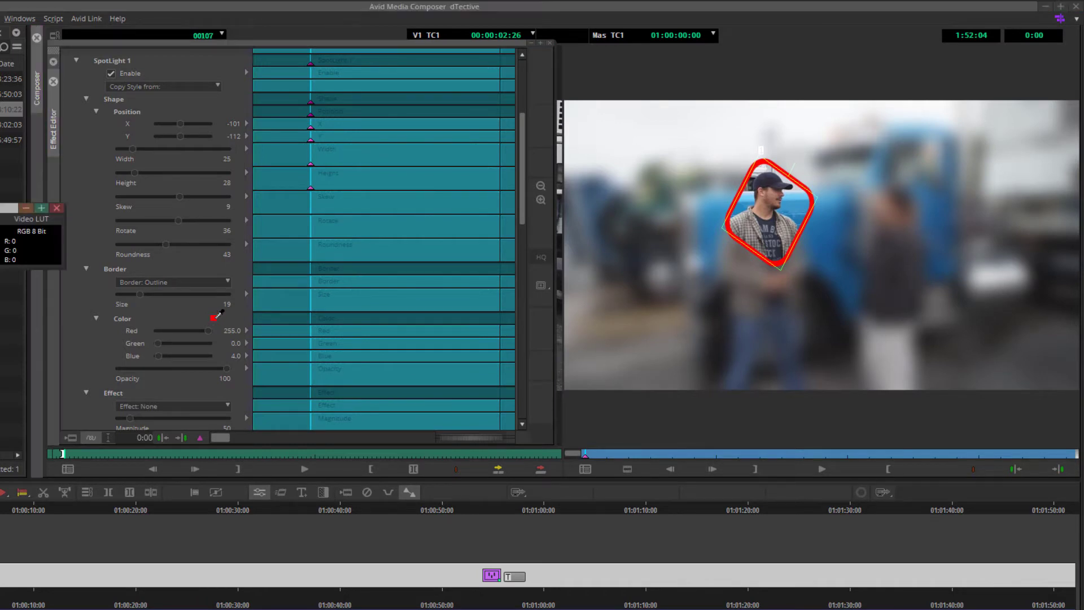
{"action": "left_click_drag", "start_coordinate": [583, 239], "coordinate": [808, 201]}
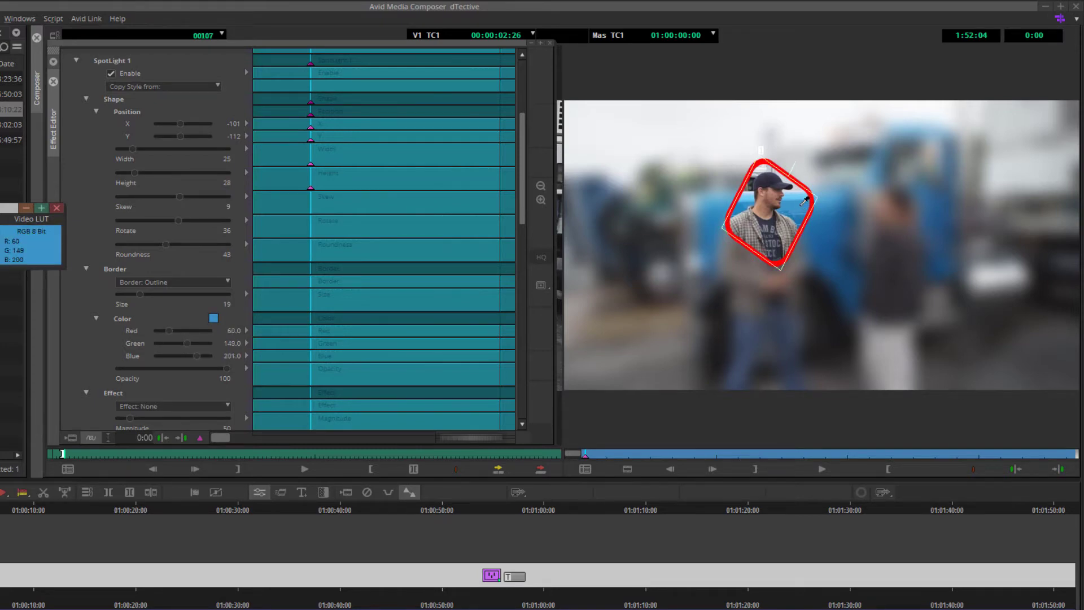
{"action": "left_click_drag", "start_coordinate": [805, 201], "coordinate": [804, 201]}
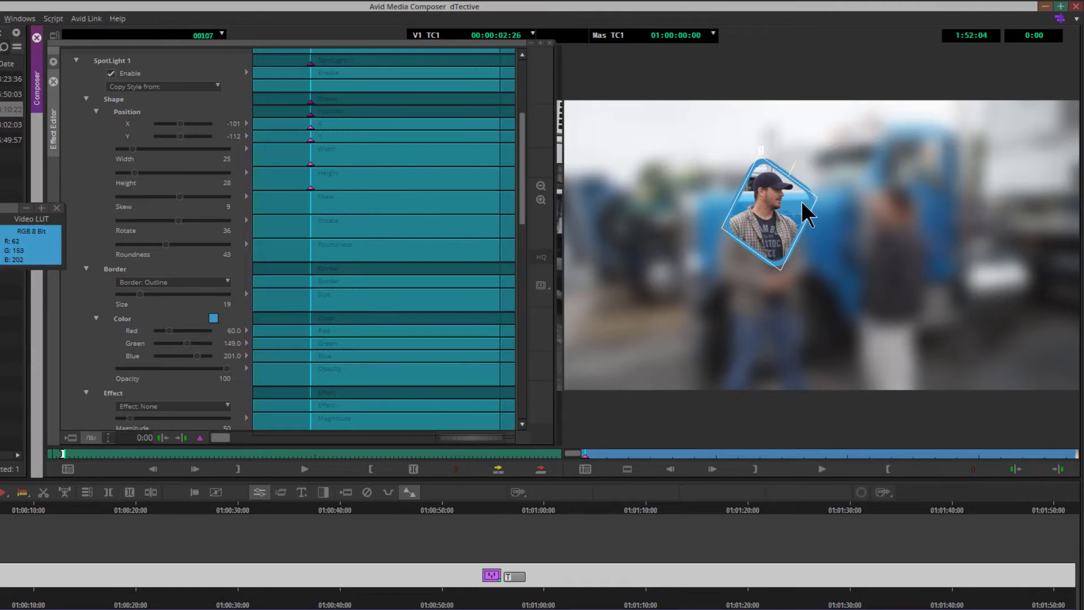
{"action": "left_click_drag", "start_coordinate": [216, 315], "coordinate": [216, 314]}
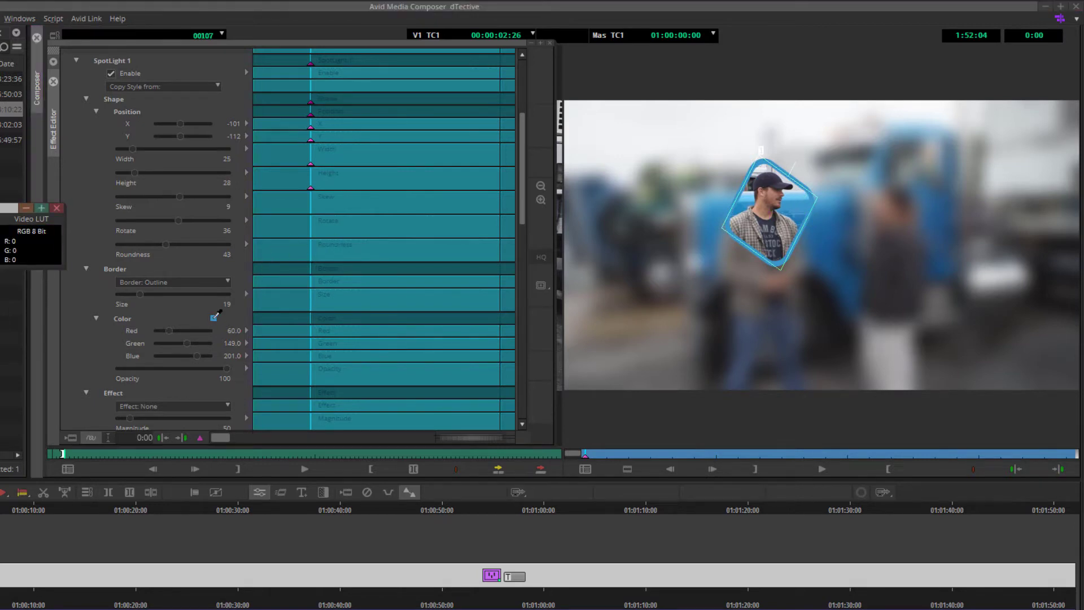
- Set the spotlight border colour to Red 255, Green 0 and Blue 0
{"action": "left_click_drag", "start_coordinate": [378, 268], "coordinate": [751, 195]}
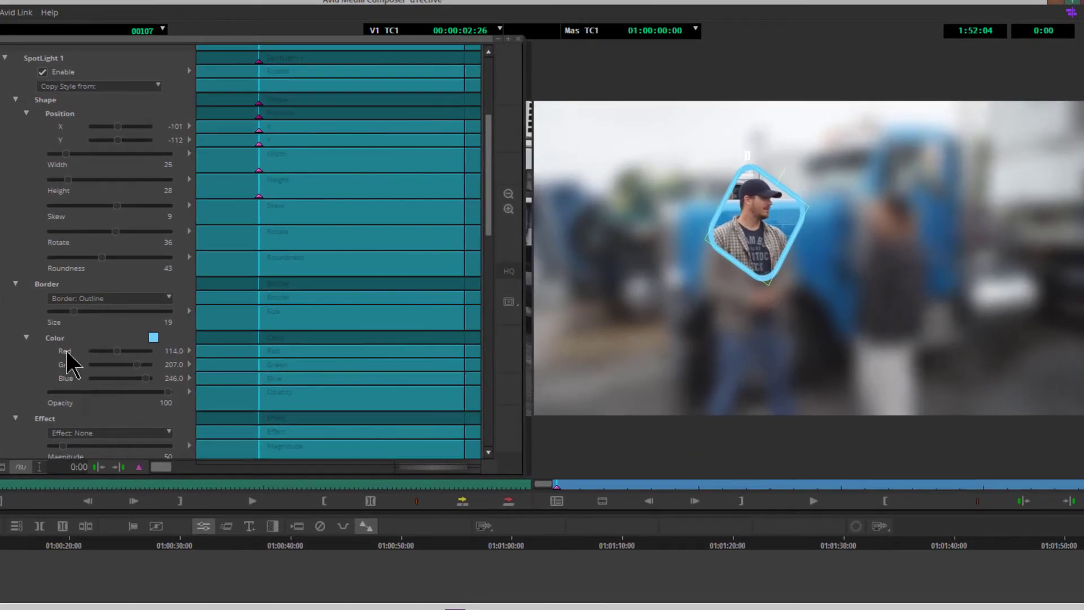
{"action": "left_click_drag", "start_coordinate": [118, 351], "coordinate": [169, 351]}
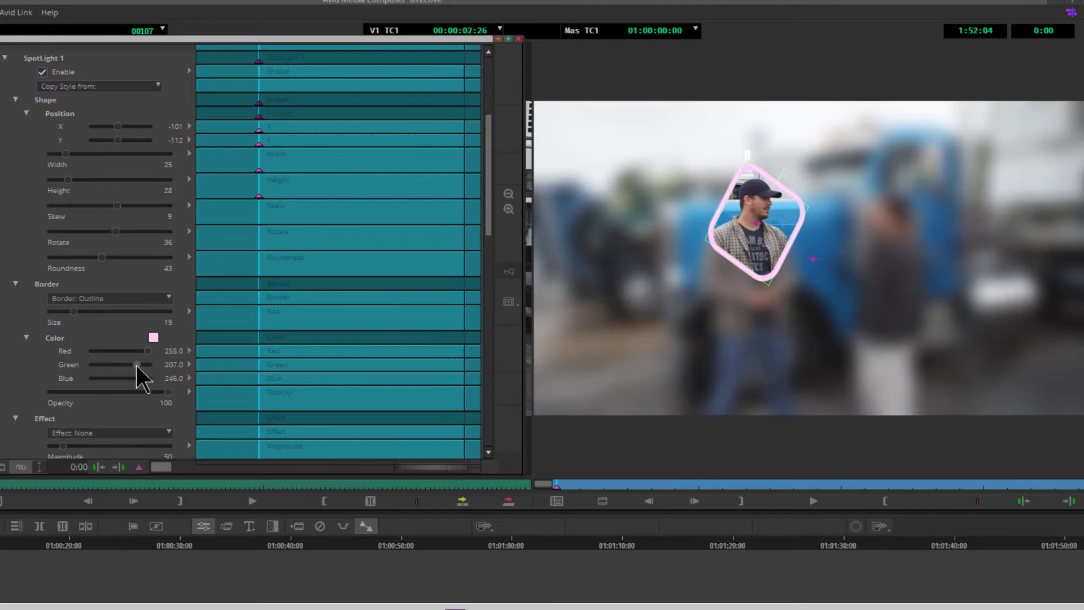
{"action": "left_click_drag", "start_coordinate": [87, 366], "coordinate": [50, 379]}
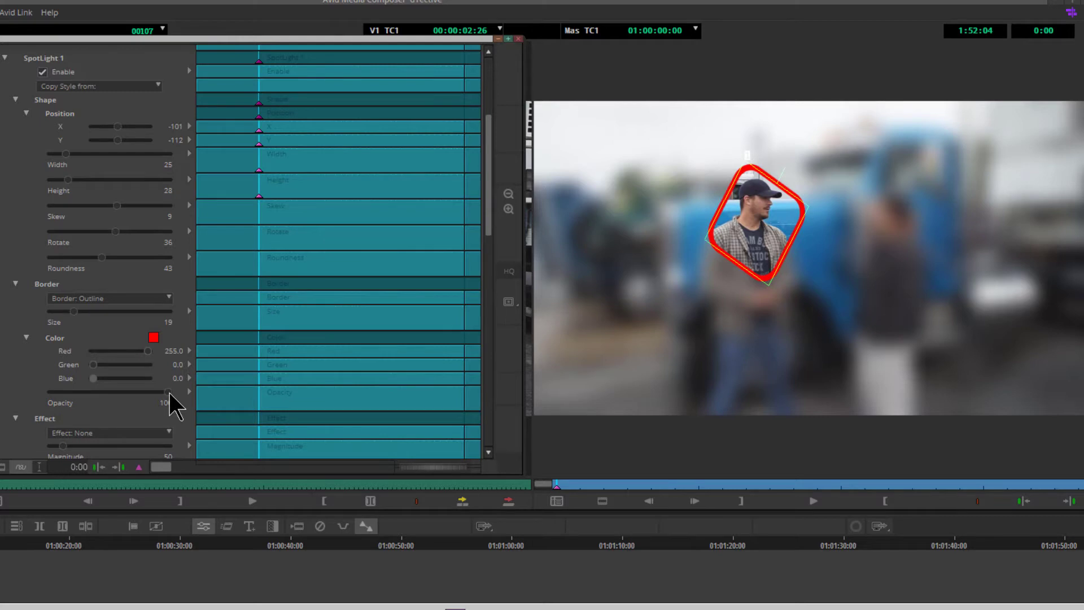
- Try lowering the border opacity to 54, then return it to 100
{"action": "left_click_drag", "start_coordinate": [168, 391], "coordinate": [117, 392]}
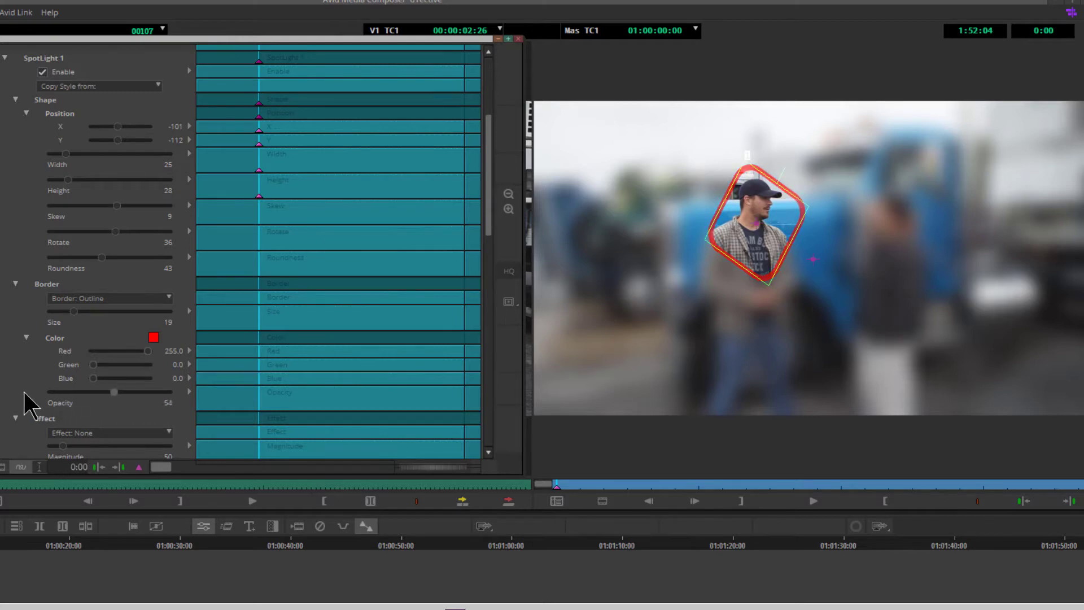
{"action": "left_click_drag", "start_coordinate": [24, 392], "coordinate": [23, 393]}
{"action": "left_click_drag", "start_coordinate": [135, 397], "coordinate": [173, 398]}
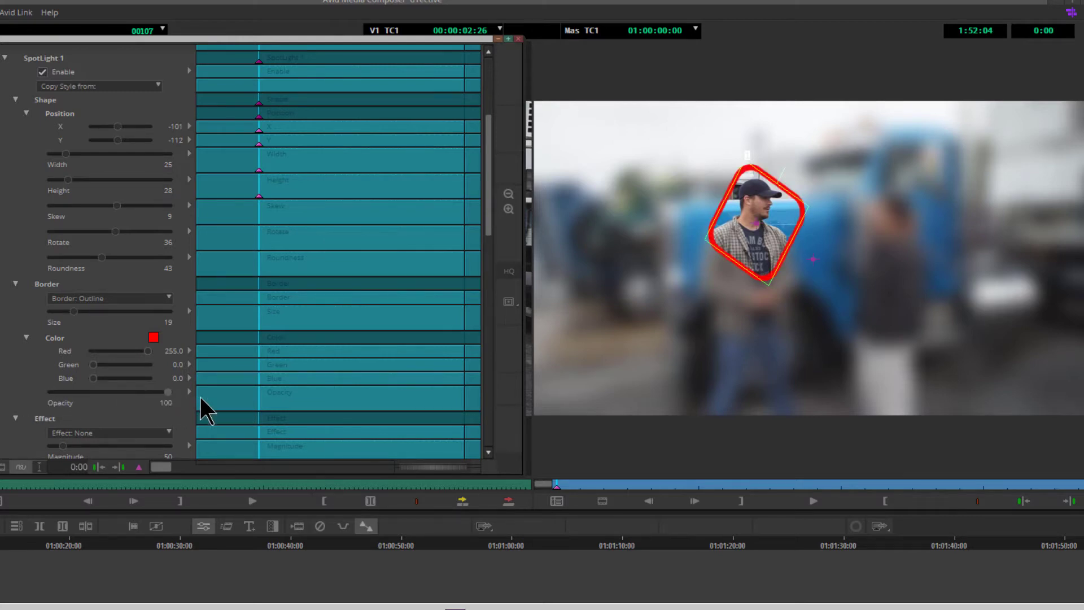
- Set the Background effect to None so the area outside the spotlight is no longer blurred
{"action": "left_click_drag", "start_coordinate": [103, 396], "coordinate": [242, 406]}
{"action": "left_click_drag", "start_coordinate": [489, 190], "coordinate": [488, 255]}
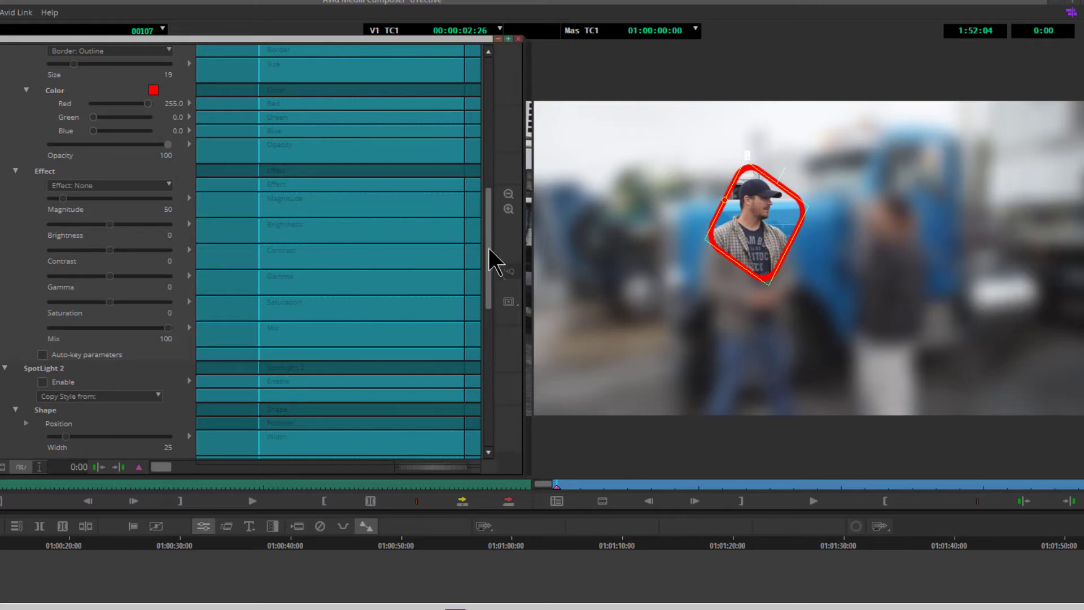
{"action": "left_click_drag", "start_coordinate": [490, 260], "coordinate": [489, 124]}
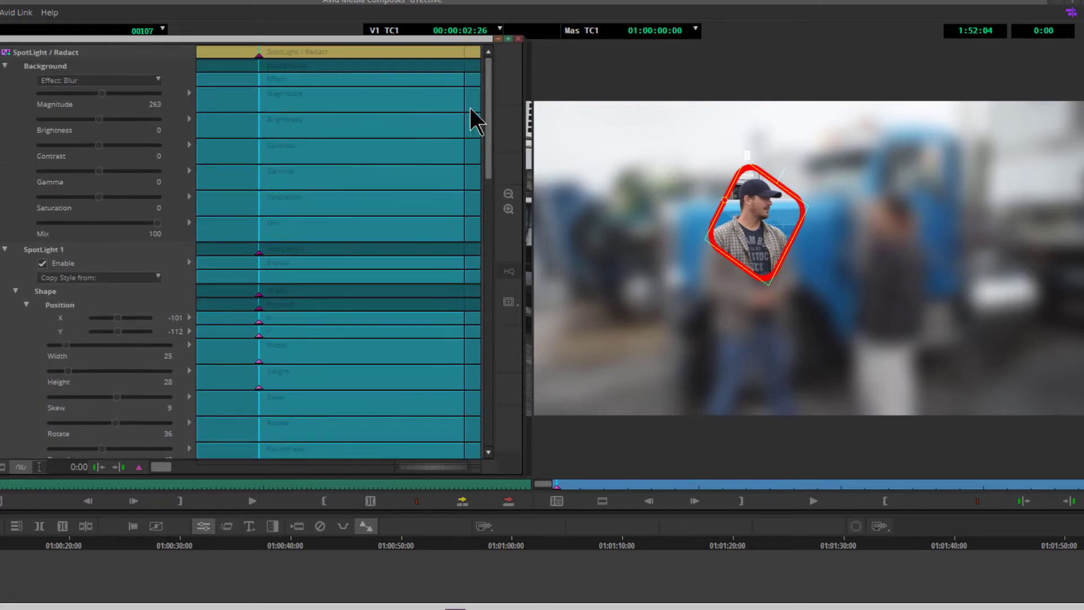
{"action": "left_click", "coordinate": [130, 85]}
{"action": "left_click", "coordinate": [132, 104]}
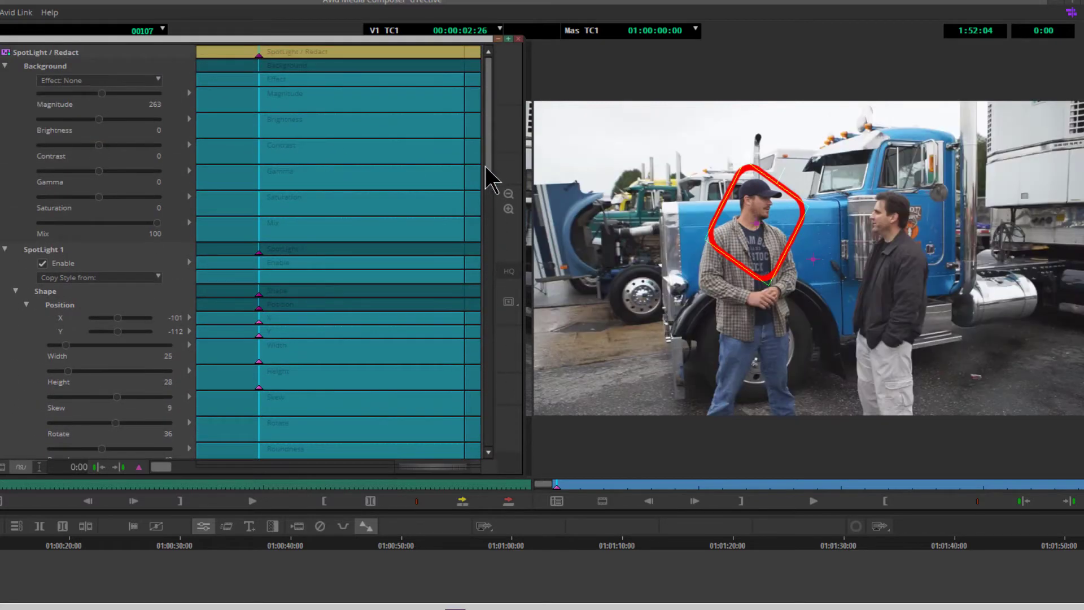
- Preview the Transparent and Blur options for Spotlight 1's inner effect
{"action": "left_click_drag", "start_coordinate": [487, 148], "coordinate": [487, 276]}
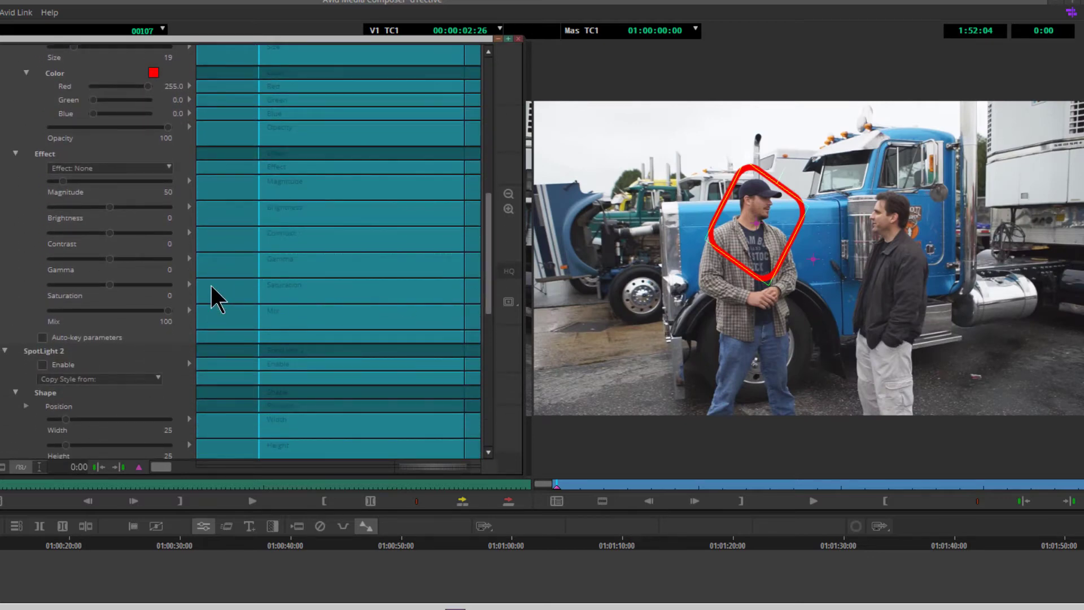
{"action": "left_click", "coordinate": [104, 168]}
{"action": "left_click", "coordinate": [113, 197]}
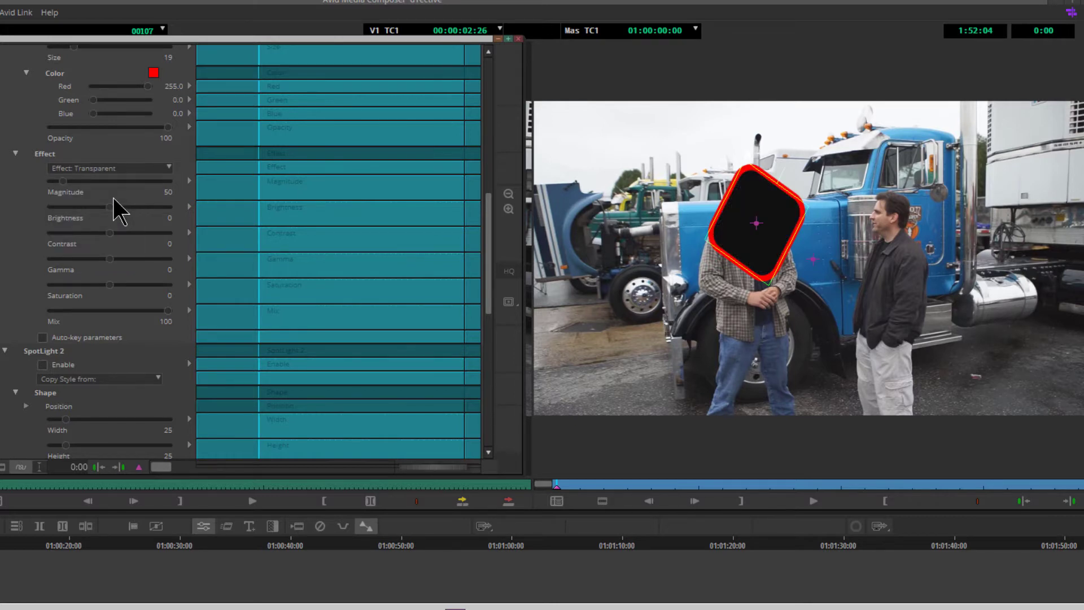
{"action": "left_click", "coordinate": [124, 171]}
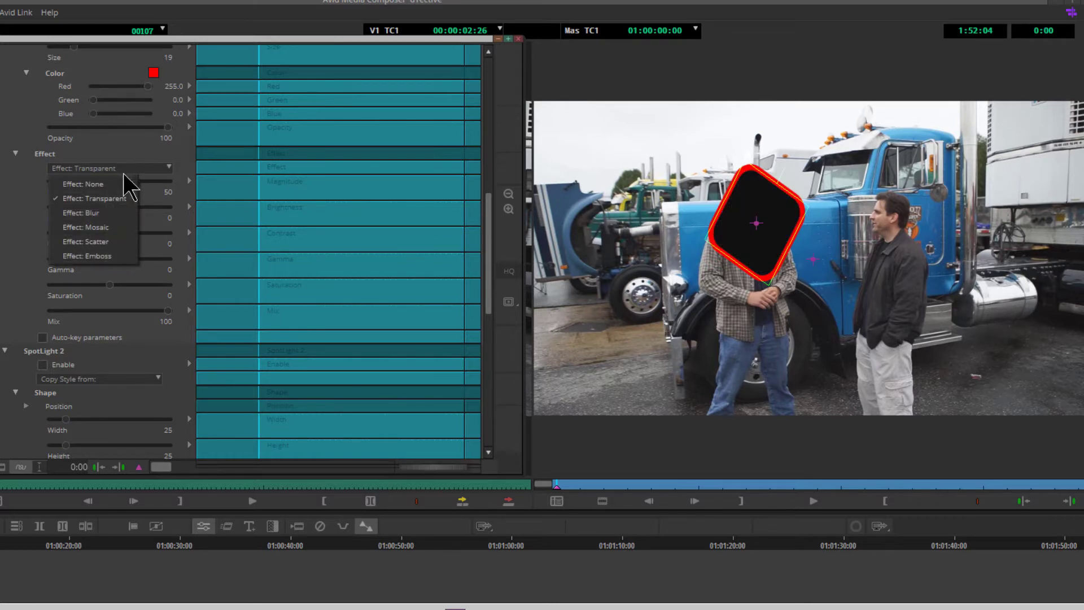
{"action": "left_click", "coordinate": [107, 207]}
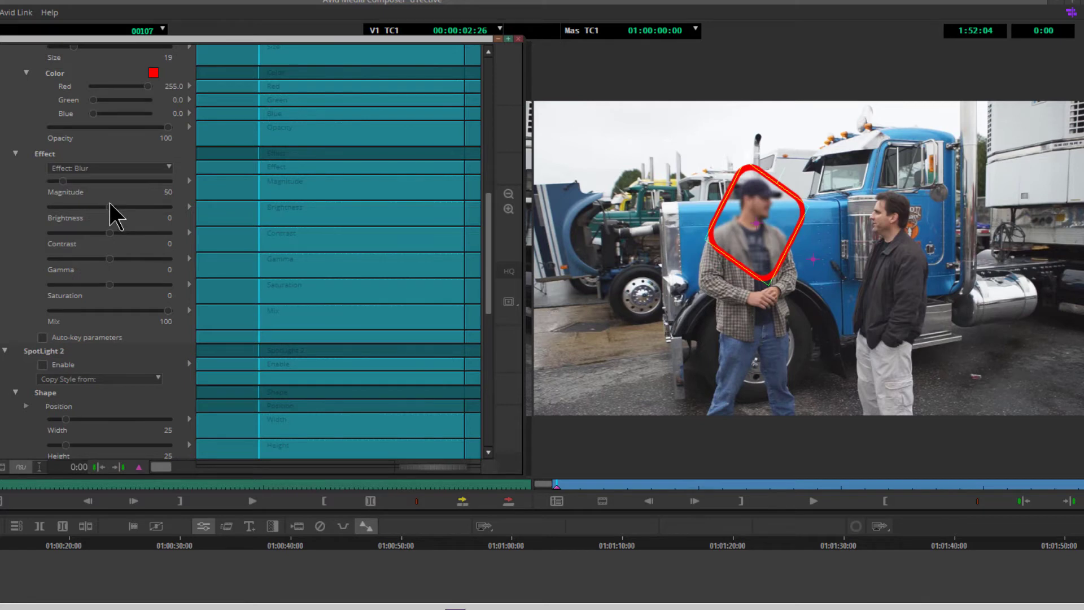
- Preview the Mosaic, Scatter and Emboss options for Spotlight 1's inner effect
{"action": "left_click", "coordinate": [118, 172]}
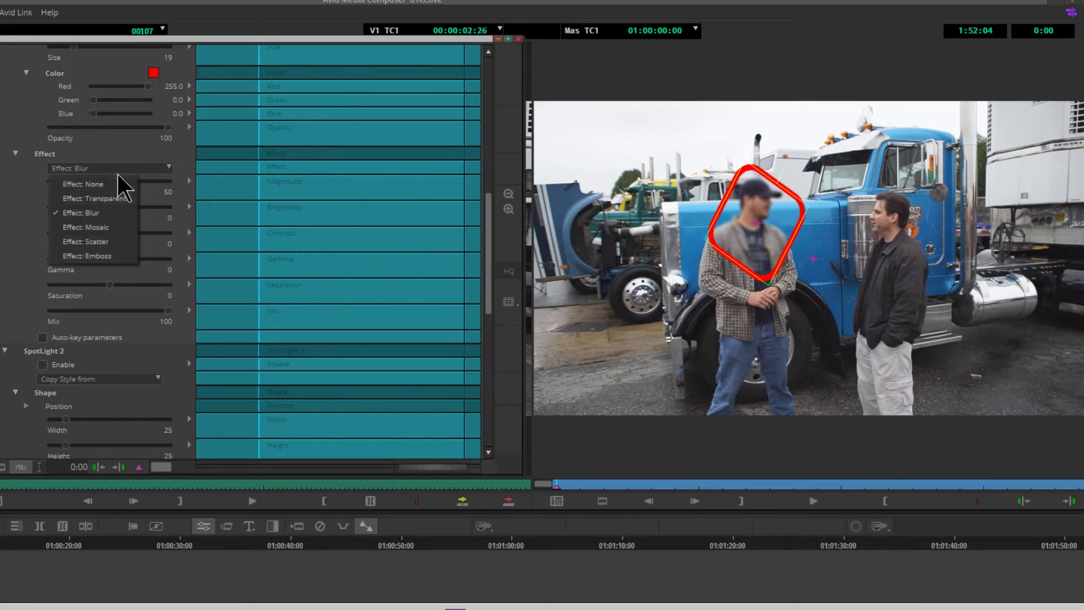
{"action": "left_click", "coordinate": [110, 228]}
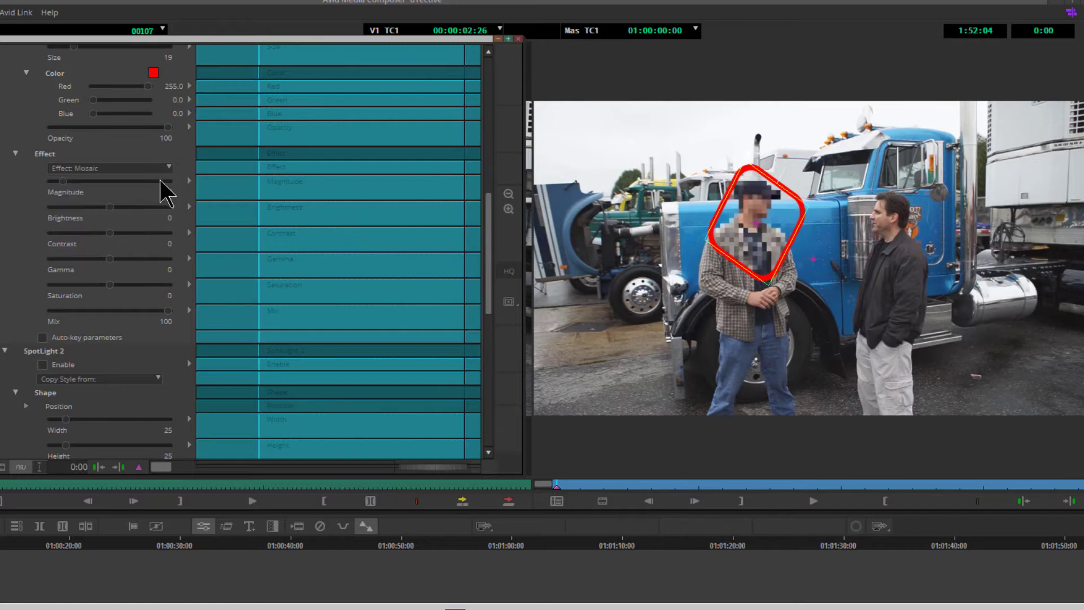
{"action": "left_click", "coordinate": [167, 170]}
{"action": "left_click", "coordinate": [104, 236]}
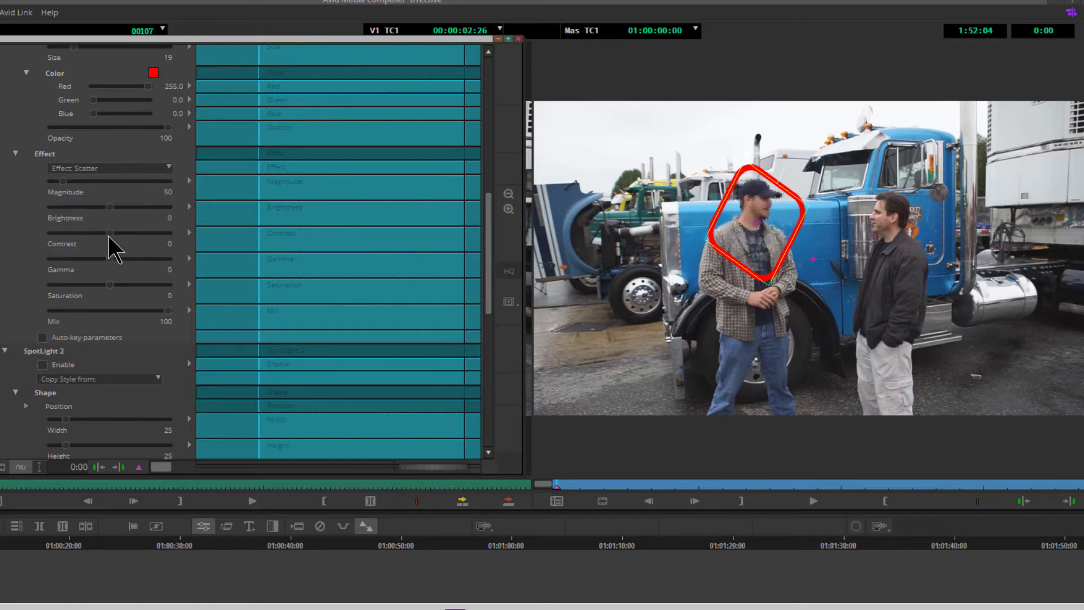
{"action": "left_click", "coordinate": [160, 170]}
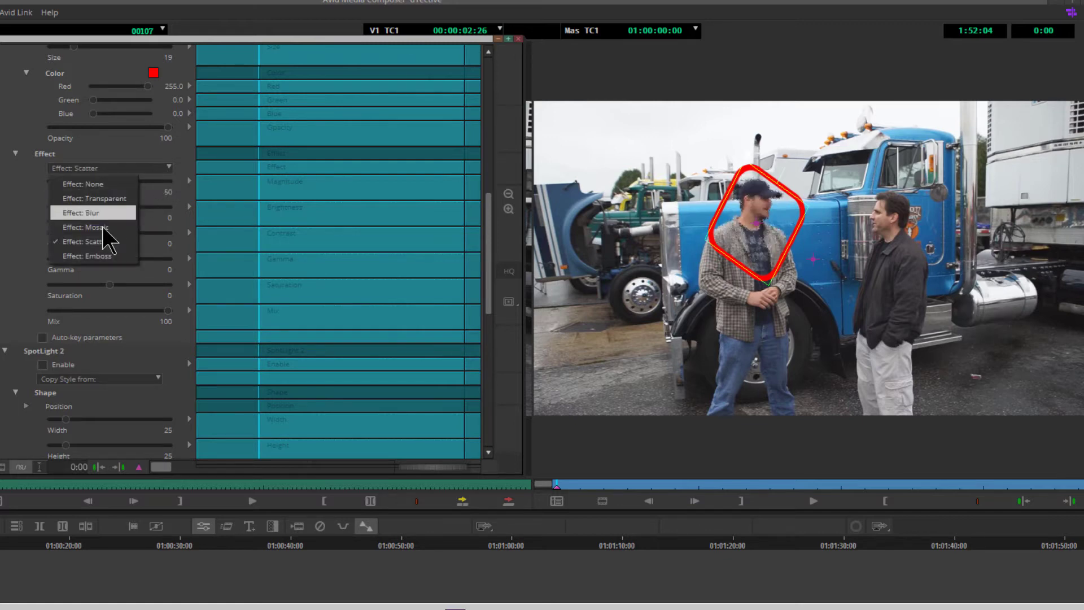
{"action": "left_click", "coordinate": [107, 235]}
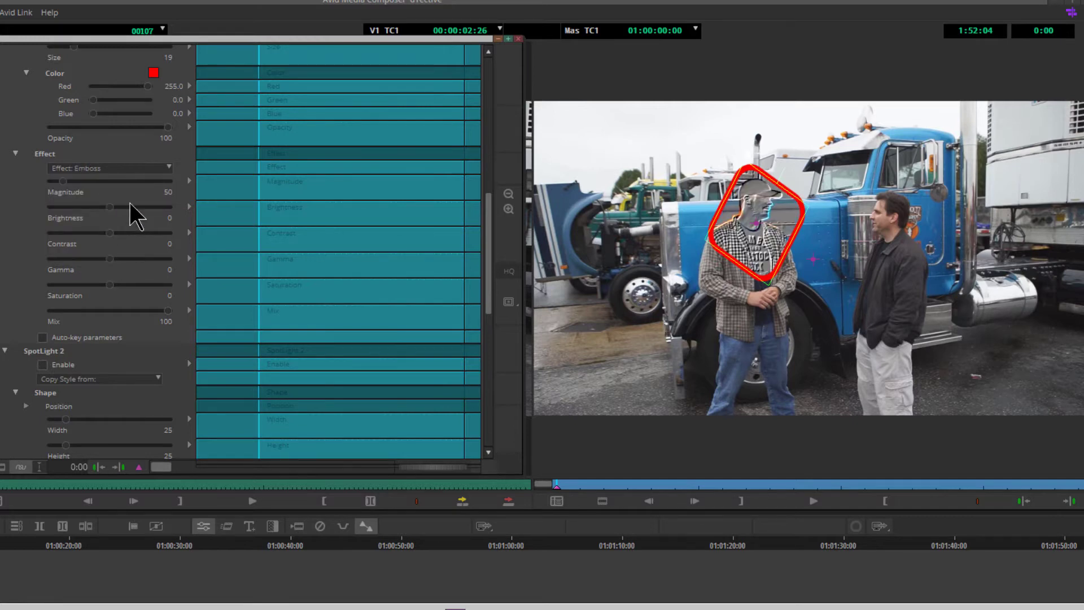
- Set Spotlight 1's inner effect to Blur with a Magnitude of 218
{"action": "left_click", "coordinate": [134, 168]}
{"action": "left_click", "coordinate": [111, 207]}
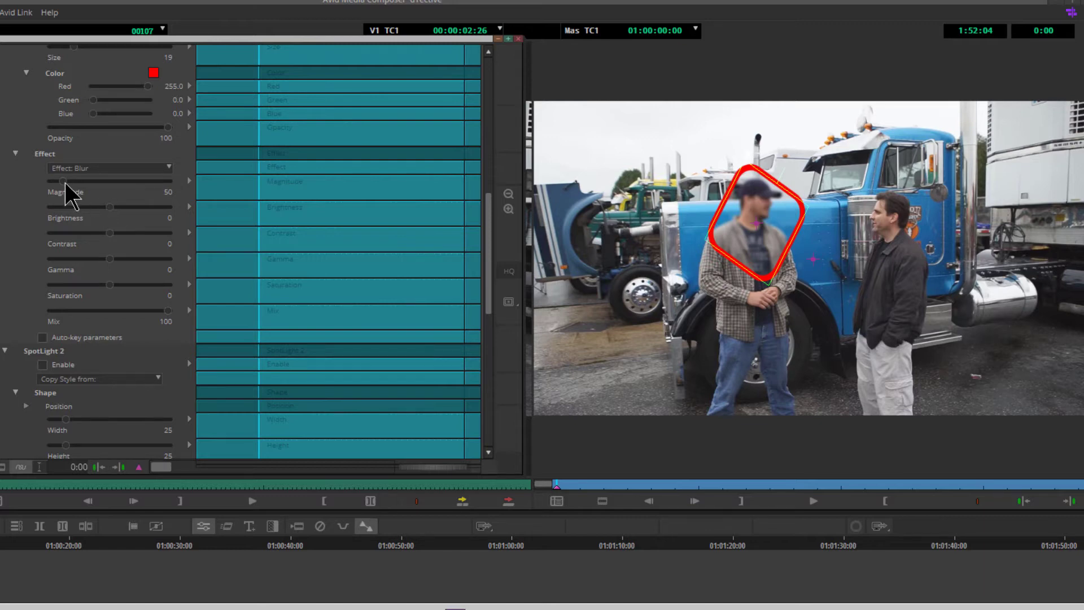
{"action": "left_click_drag", "start_coordinate": [64, 181], "coordinate": [149, 182]}
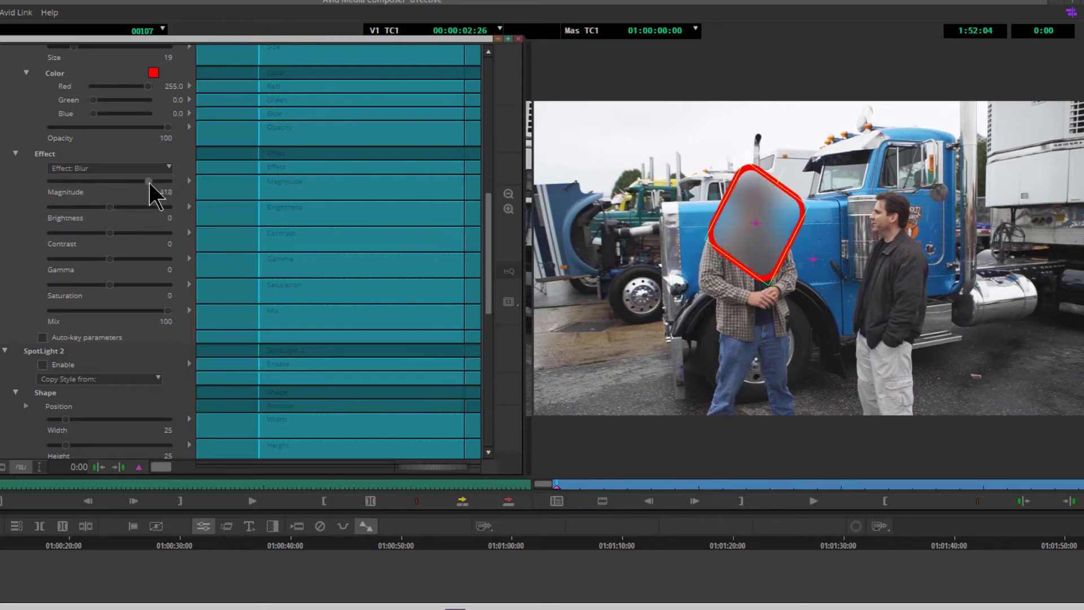
{"action": "left_click", "coordinate": [105, 182]}
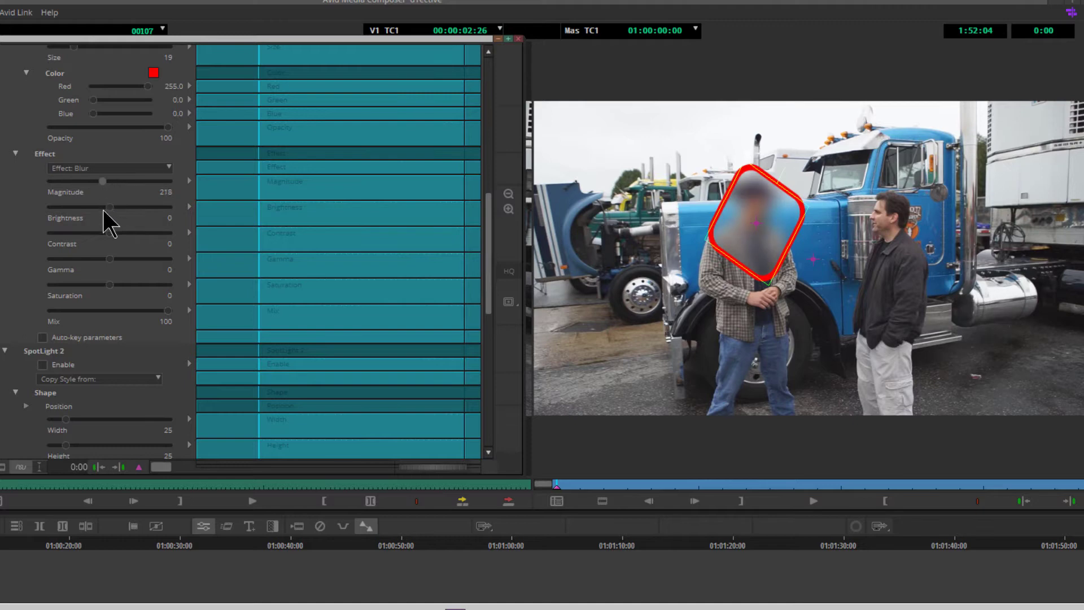
- Try the spotlight effect with Brightness 87, Contrast 71, Gamma 57 and Saturation 48
{"action": "left_click_drag", "start_coordinate": [112, 208], "coordinate": [160, 207]}
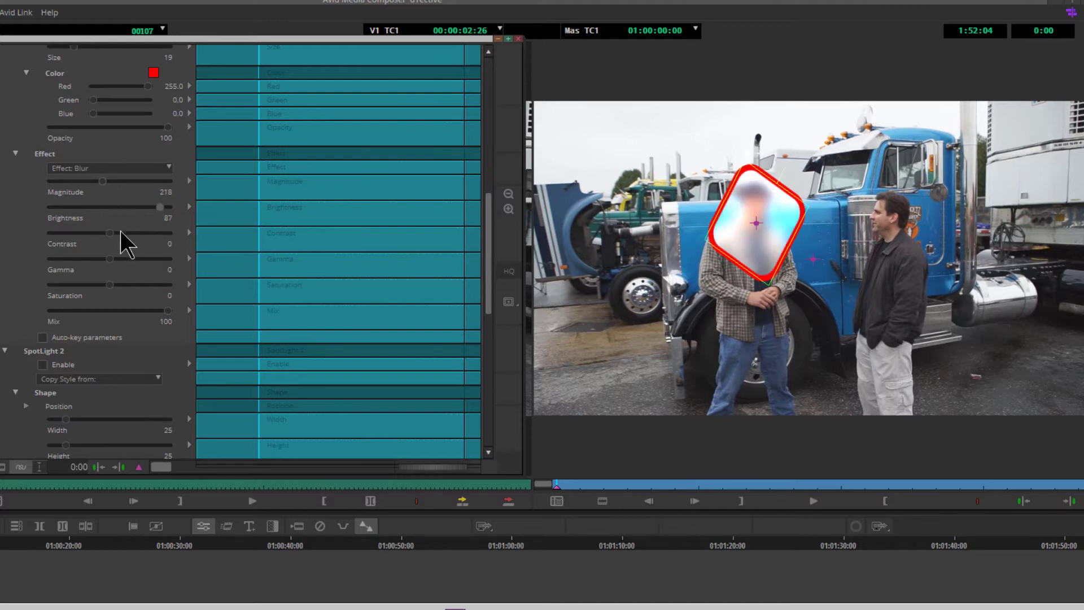
{"action": "left_click", "coordinate": [150, 233]}
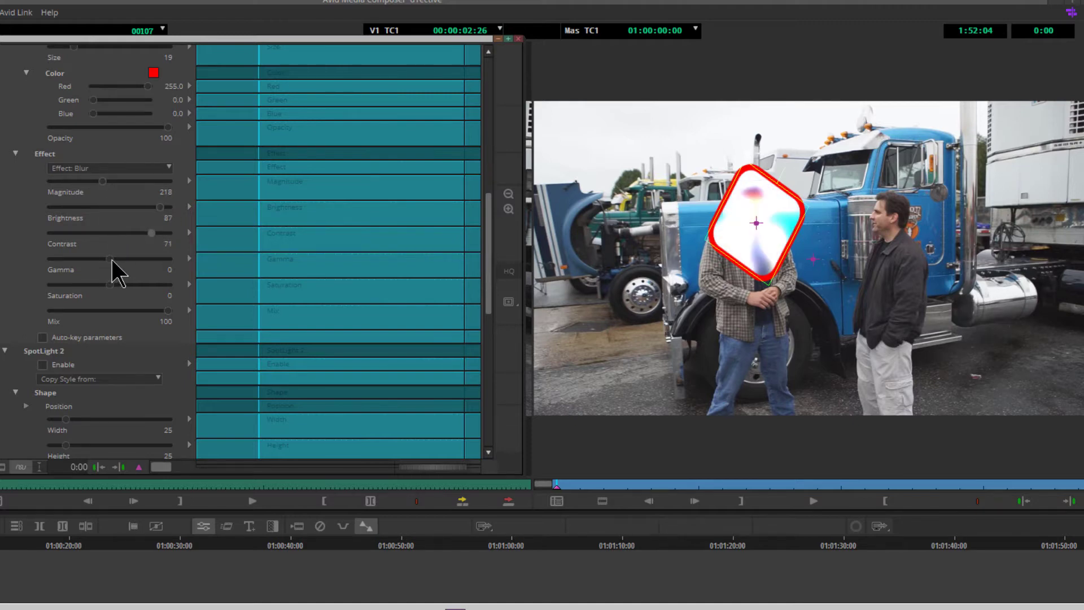
{"action": "left_click_drag", "start_coordinate": [111, 259], "coordinate": [144, 258]}
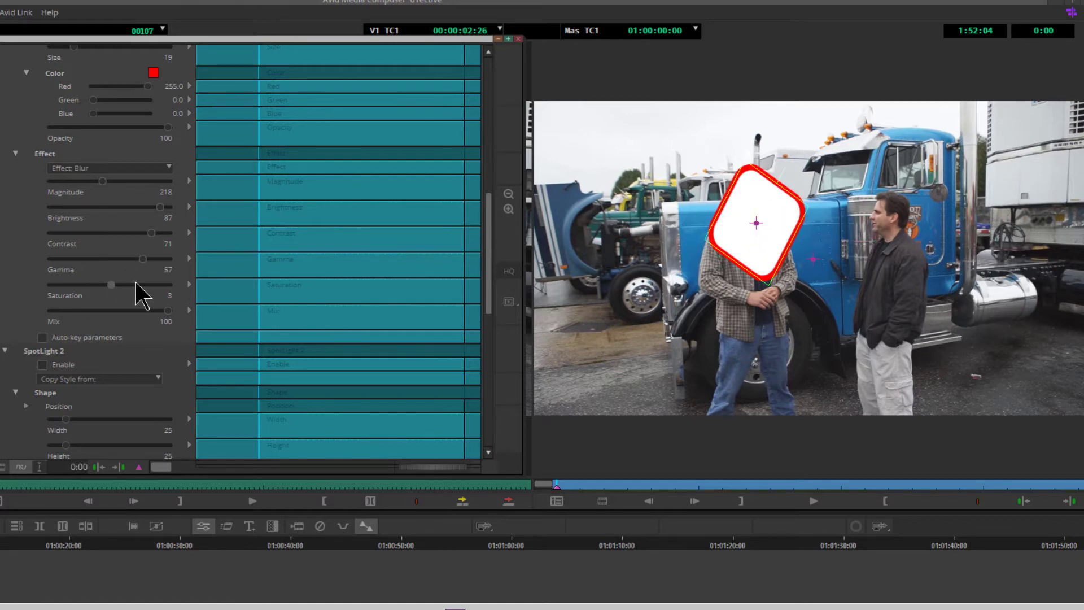
{"action": "left_click", "coordinate": [136, 284]}
- Try the effect Mix at 0 and 54, then return it to 100
{"action": "left_click_drag", "start_coordinate": [125, 310], "coordinate": [5, 317]}
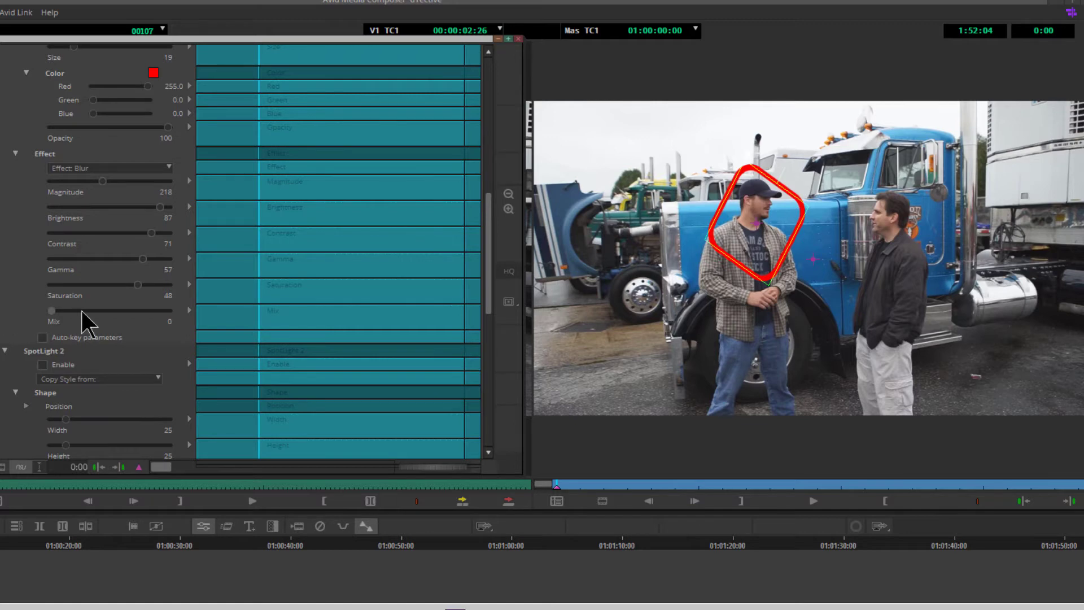
{"action": "left_click", "coordinate": [114, 310]}
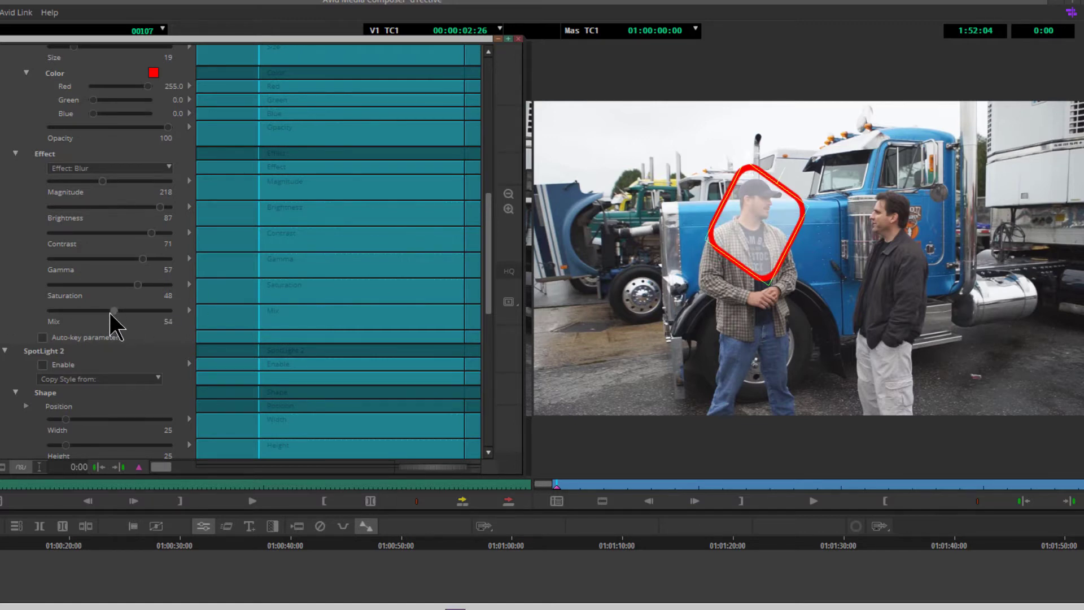
{"action": "left_click_drag", "start_coordinate": [113, 311], "coordinate": [111, 311]}
{"action": "left_click_drag", "start_coordinate": [191, 315], "coordinate": [195, 315]}
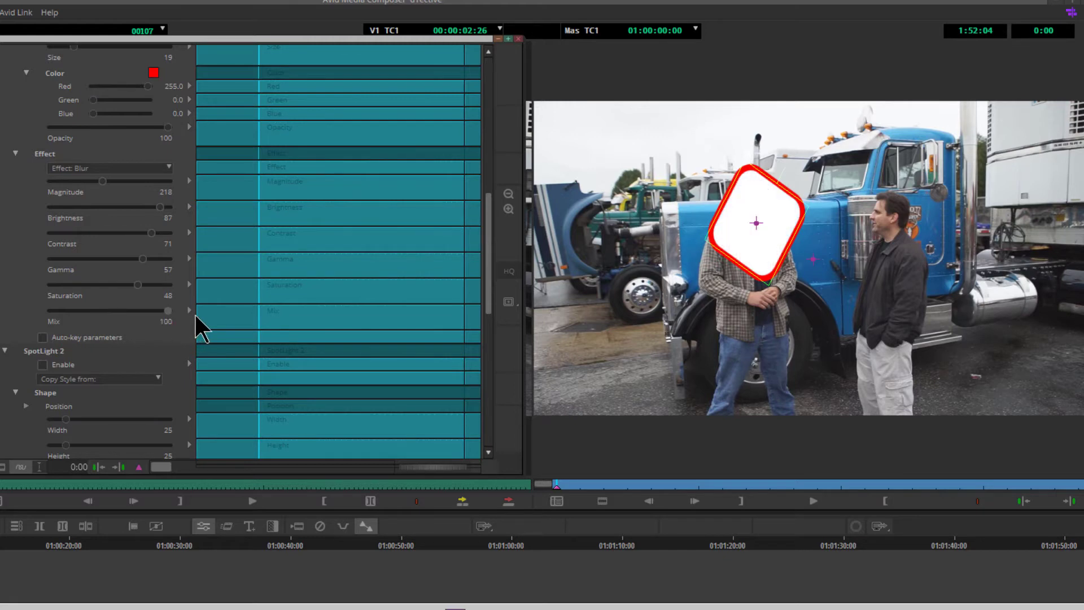
- Reset the spotlight effect's Saturation, Gamma, Contrast and Brightness to 0
{"action": "left_click", "coordinate": [140, 286]}
{"action": "left_click", "coordinate": [143, 260]}
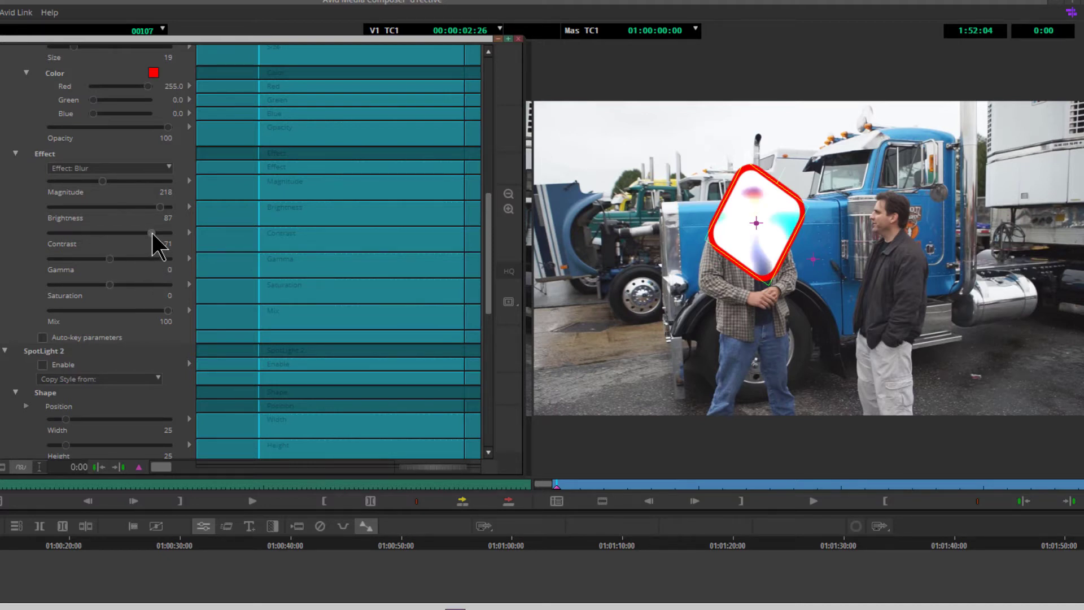
{"action": "left_click", "coordinate": [151, 233]}
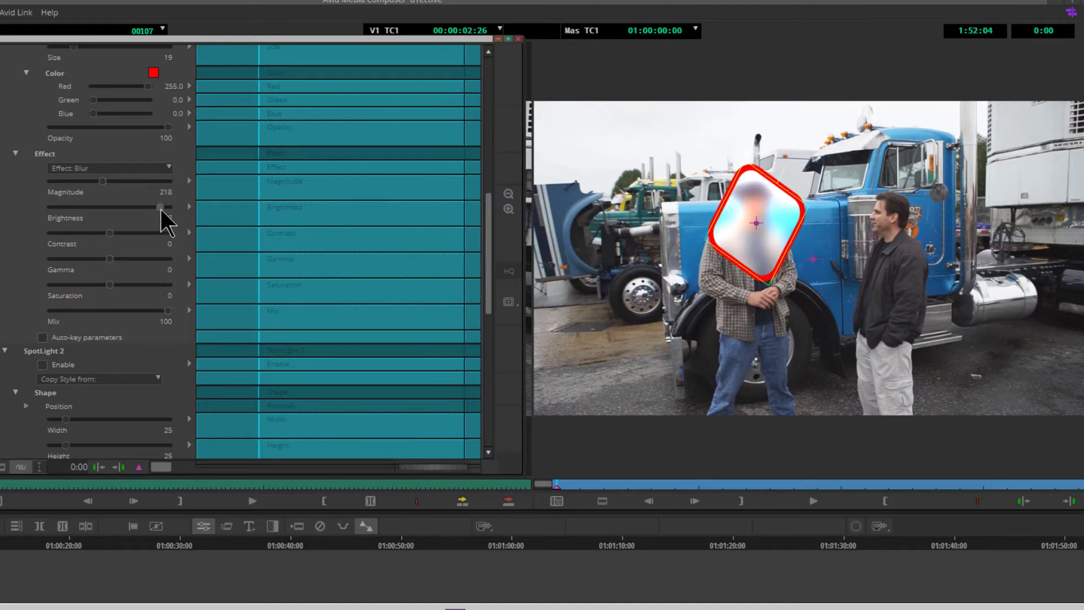
{"action": "left_click", "coordinate": [161, 208]}
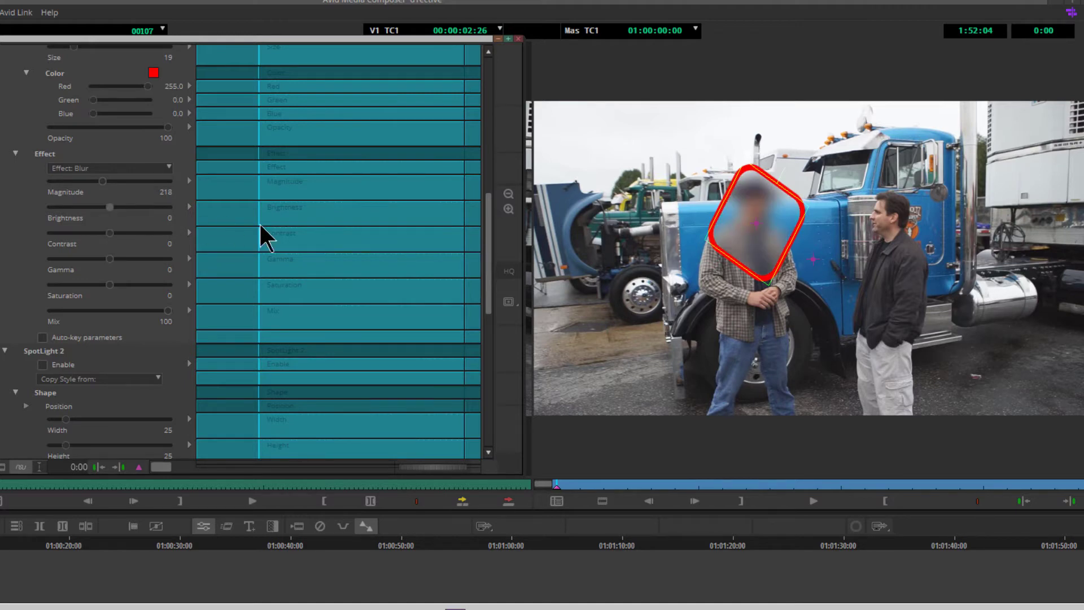
- Enable SpotLight 2 and copy its style from SpotLight 1
{"action": "left_click_drag", "start_coordinate": [493, 248], "coordinate": [489, 283]}
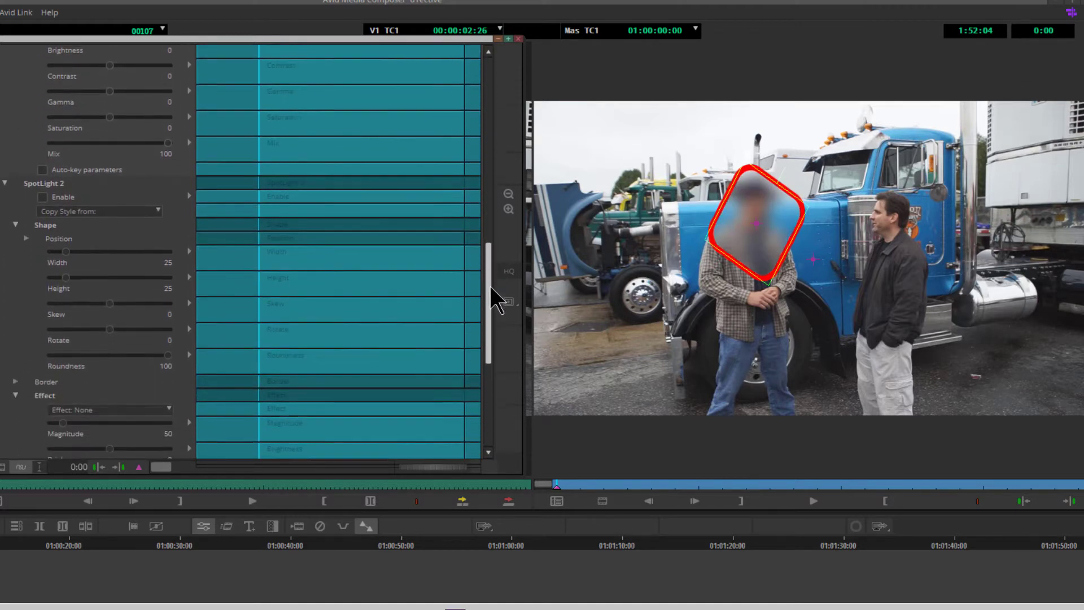
{"action": "left_click", "coordinate": [43, 196]}
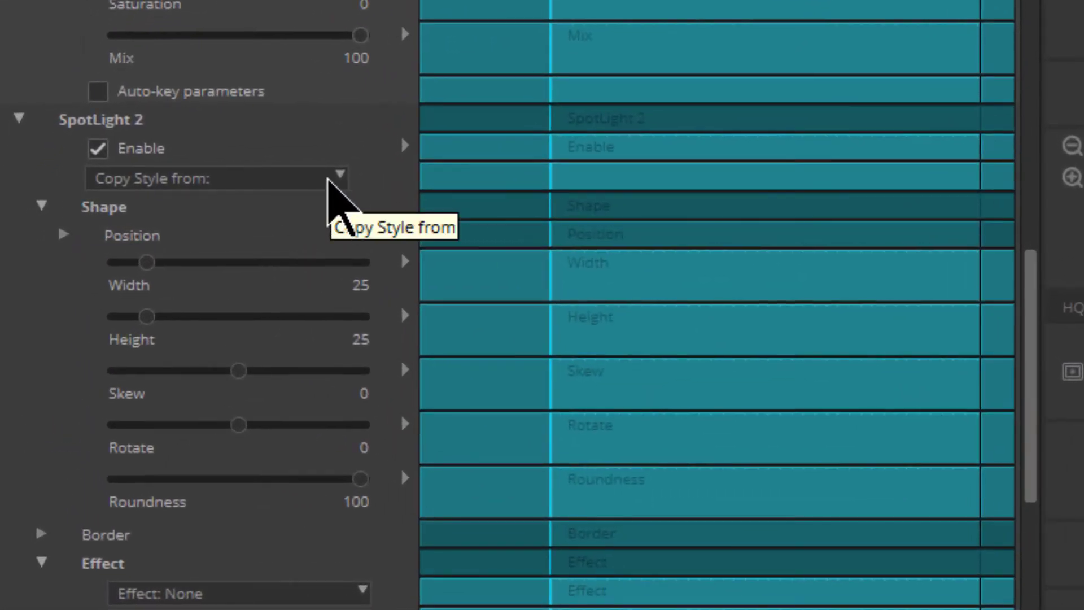
{"action": "left_click", "coordinate": [328, 178]}
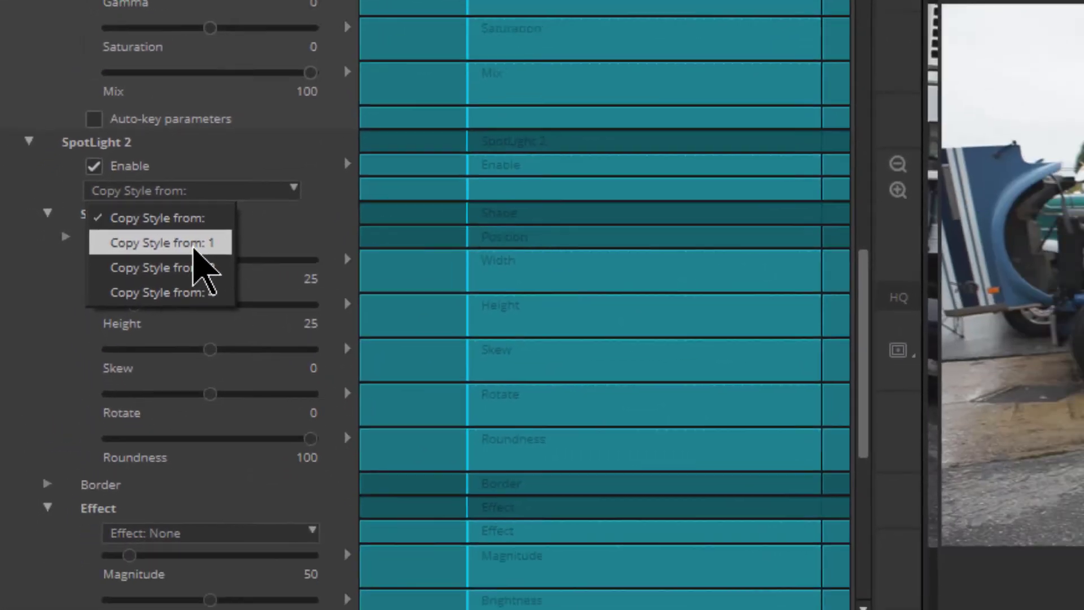
{"action": "left_click", "coordinate": [216, 245]}
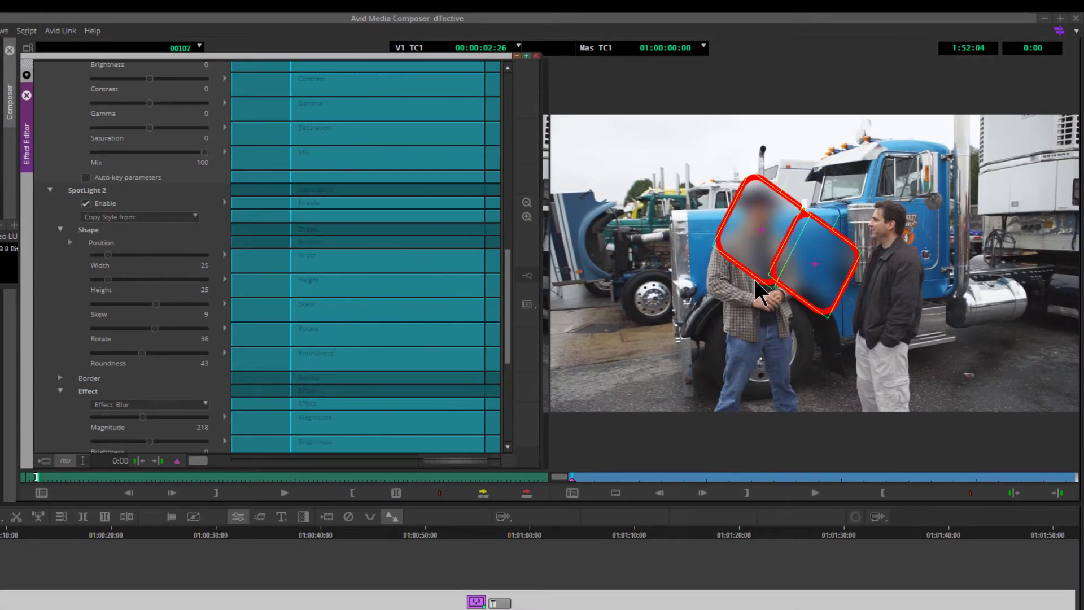
- Move the second spotlight over the face of the man on the right
{"action": "left_click_drag", "start_coordinate": [807, 283], "coordinate": [885, 238]}
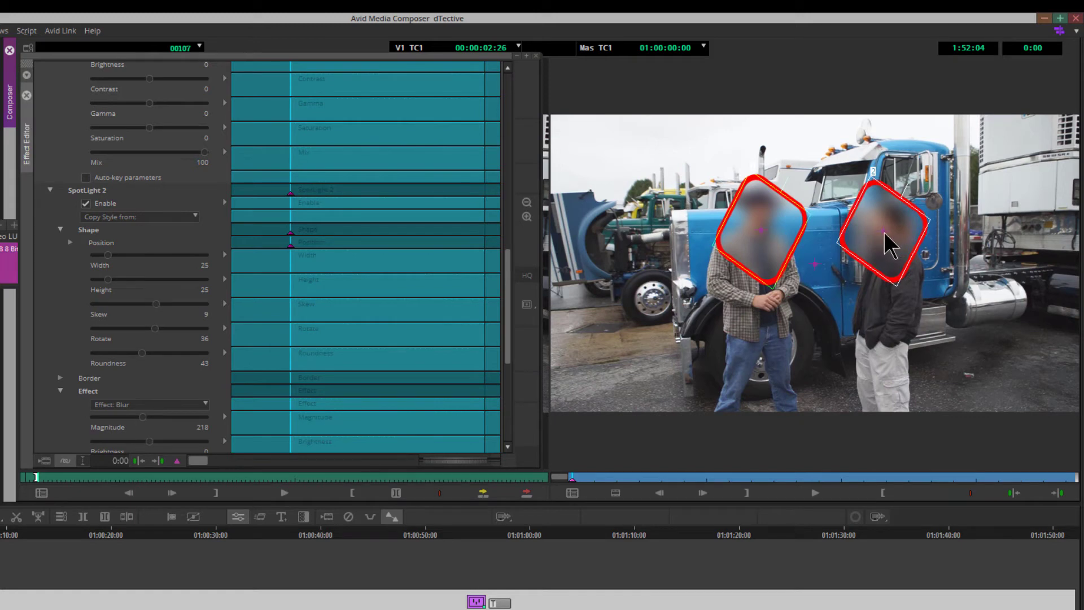
{"action": "left_click", "coordinate": [177, 294]}
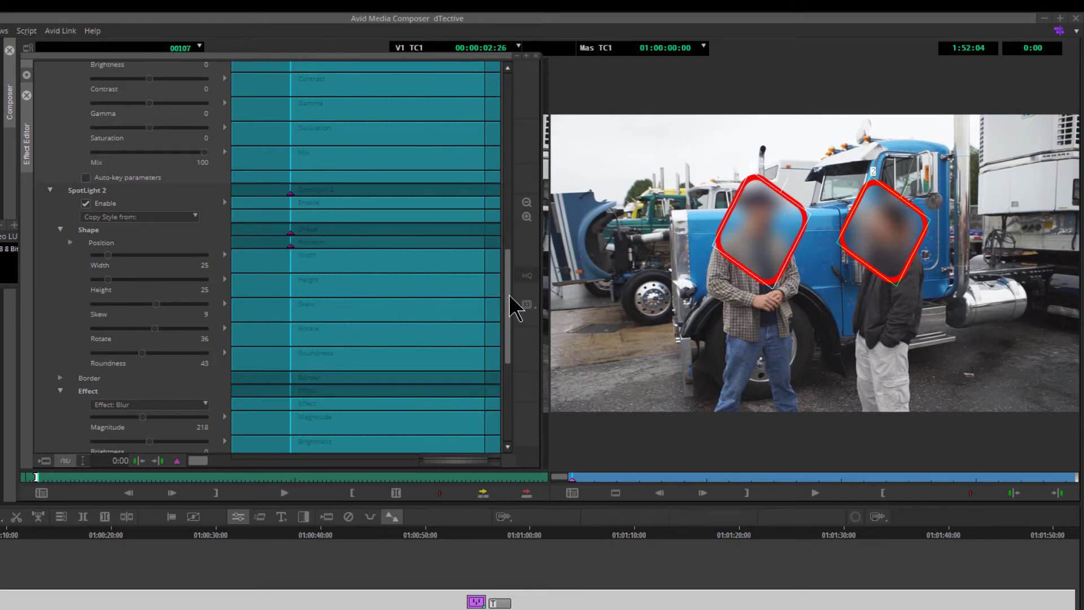
{"action": "scroll", "coordinate": [510, 305], "scroll_direction": "down", "scroll_amount": 1}
{"action": "left_click_drag", "start_coordinate": [510, 305], "coordinate": [507, 386]}
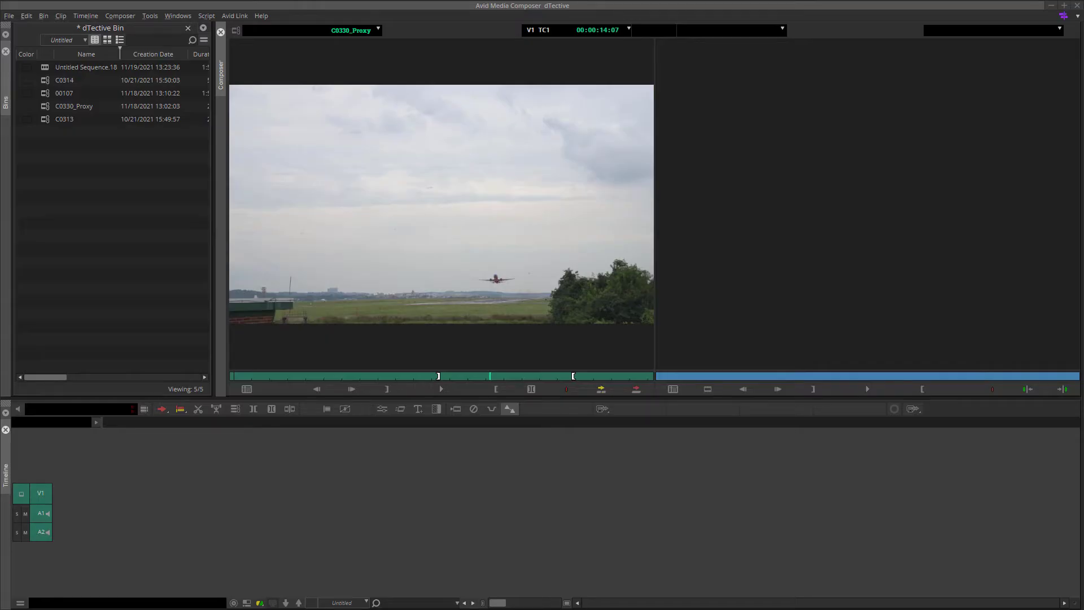
- Edit the C0330_Proxy airplane clip into a new sequence on the timeline
{"action": "left_click", "coordinate": [443, 377]}
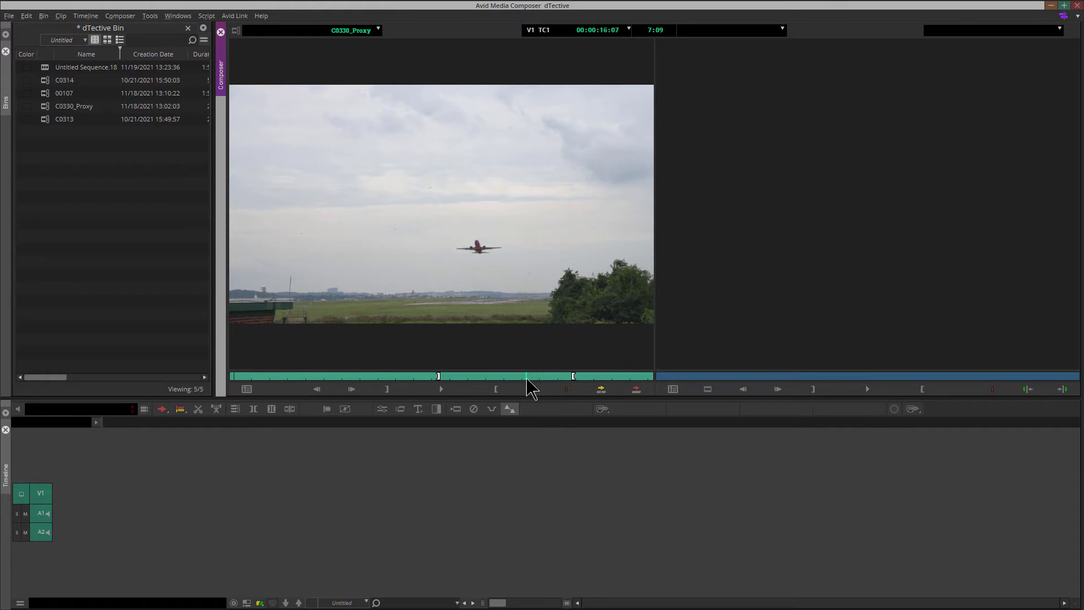
{"action": "left_click_drag", "start_coordinate": [438, 257], "coordinate": [448, 277]}
{"action": "left_click_drag", "start_coordinate": [117, 506], "coordinate": [117, 507]}
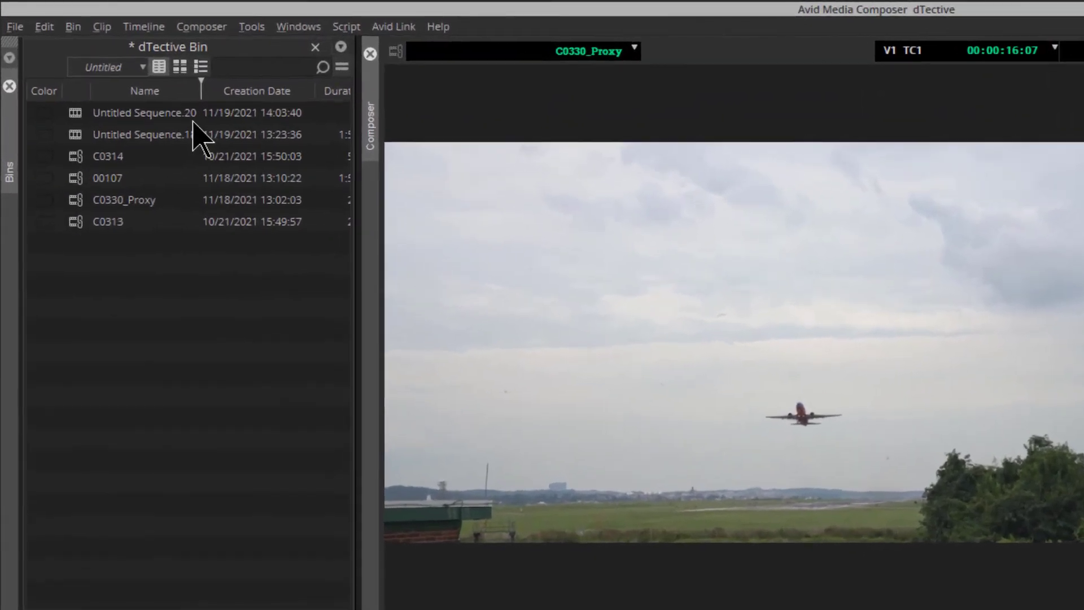
- Apply the DTective SpotLight / Redact effect from the Effect Palette to the airplane clip
{"action": "left_click", "coordinate": [263, 28]}
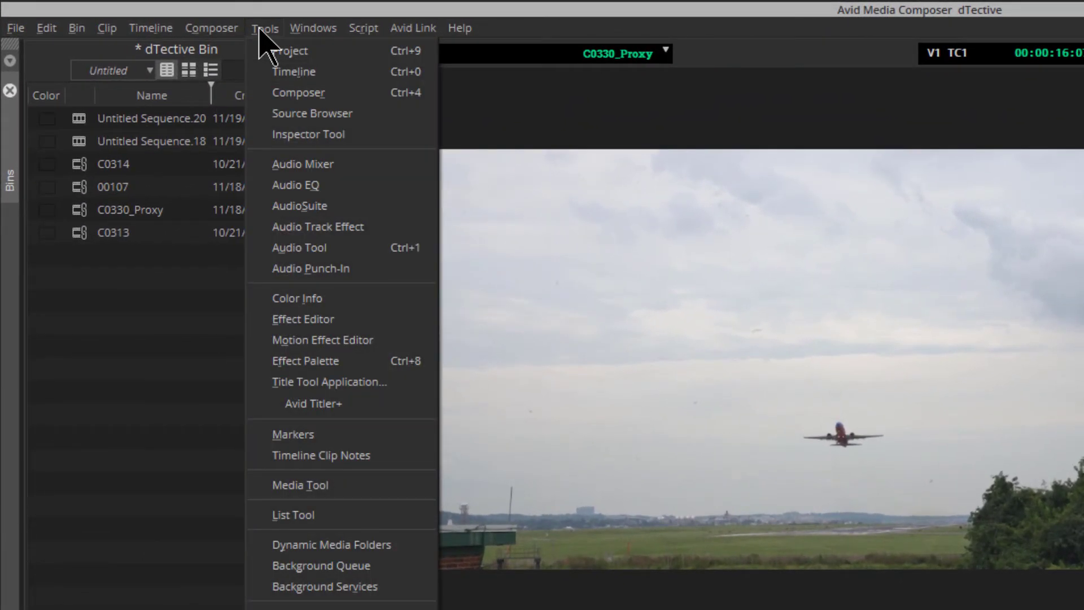
{"action": "left_click", "coordinate": [351, 362]}
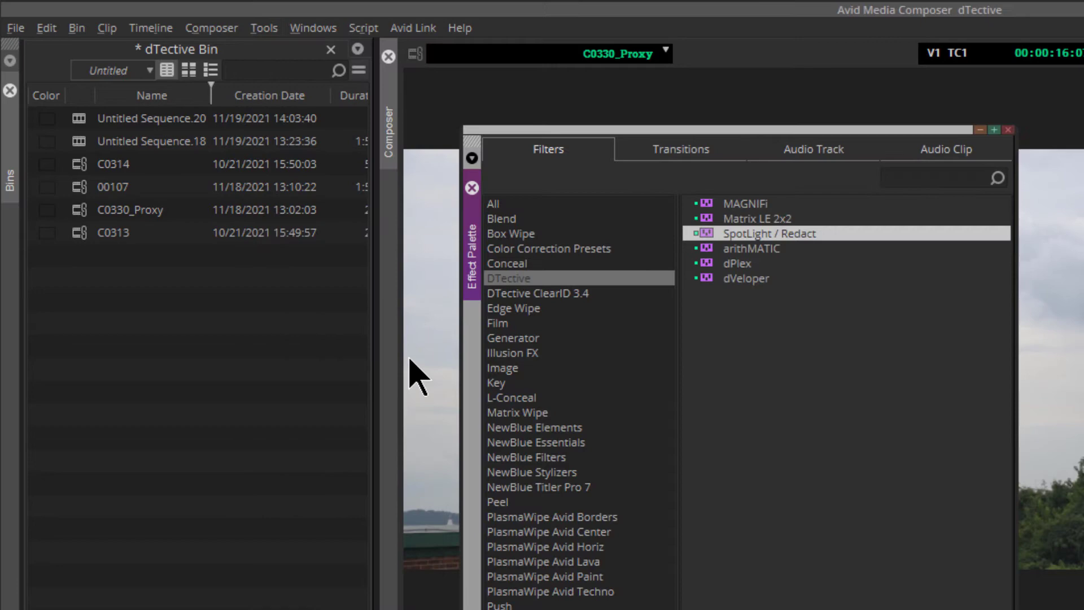
{"action": "left_click", "coordinate": [507, 277]}
{"action": "left_click", "coordinate": [704, 232]}
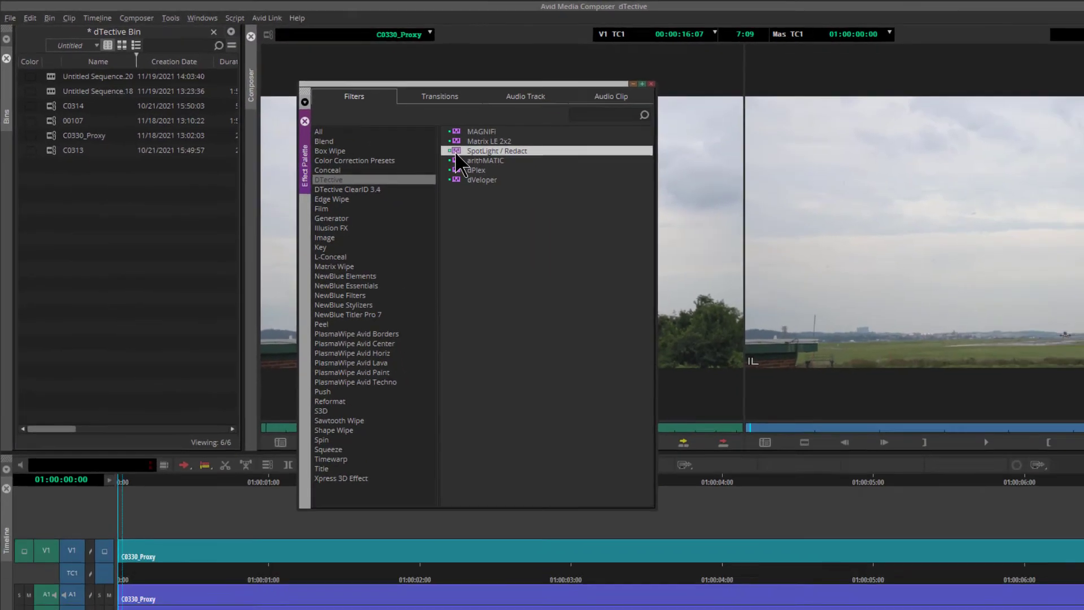
{"action": "left_click_drag", "start_coordinate": [708, 234], "coordinate": [410, 609]}
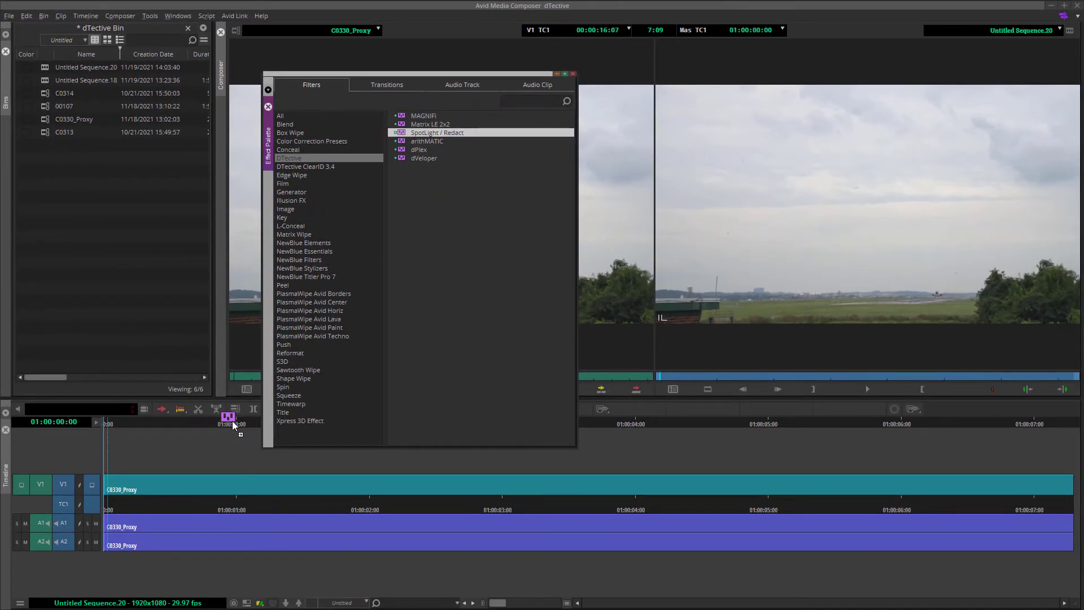
{"action": "left_click_drag", "start_coordinate": [232, 421], "coordinate": [160, 490]}
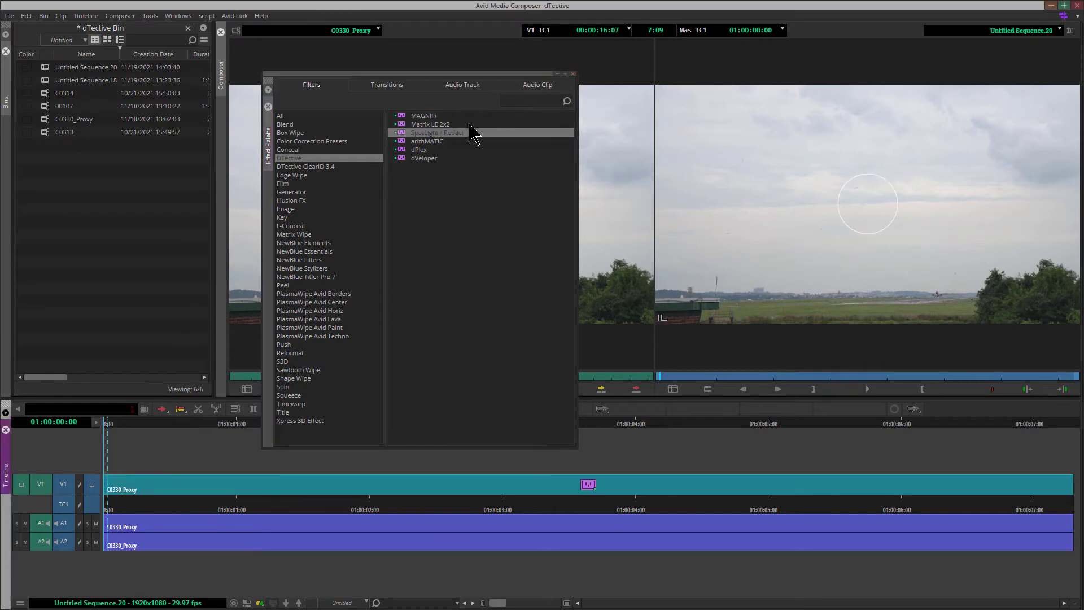
- Close the Effect Palette, open the Effect Editor and reposition its window beside the viewer
{"action": "left_click", "coordinate": [572, 74]}
{"action": "left_click", "coordinate": [150, 16]}
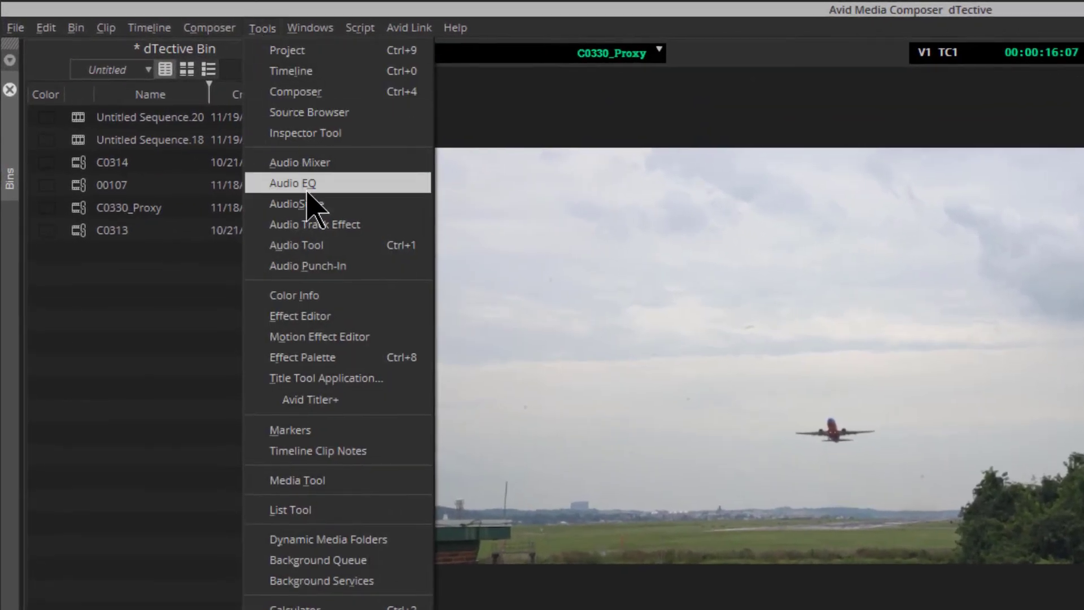
{"action": "left_click", "coordinate": [349, 318]}
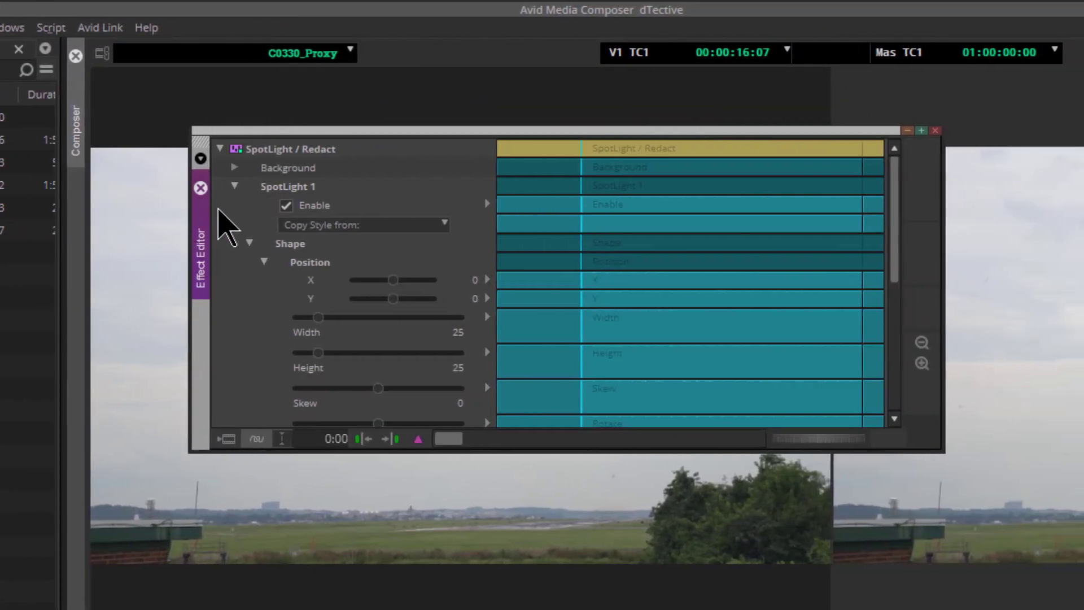
{"action": "left_click_drag", "start_coordinate": [246, 134], "coordinate": [154, 112]}
{"action": "left_click_drag", "start_coordinate": [849, 429], "coordinate": [565, 375]}
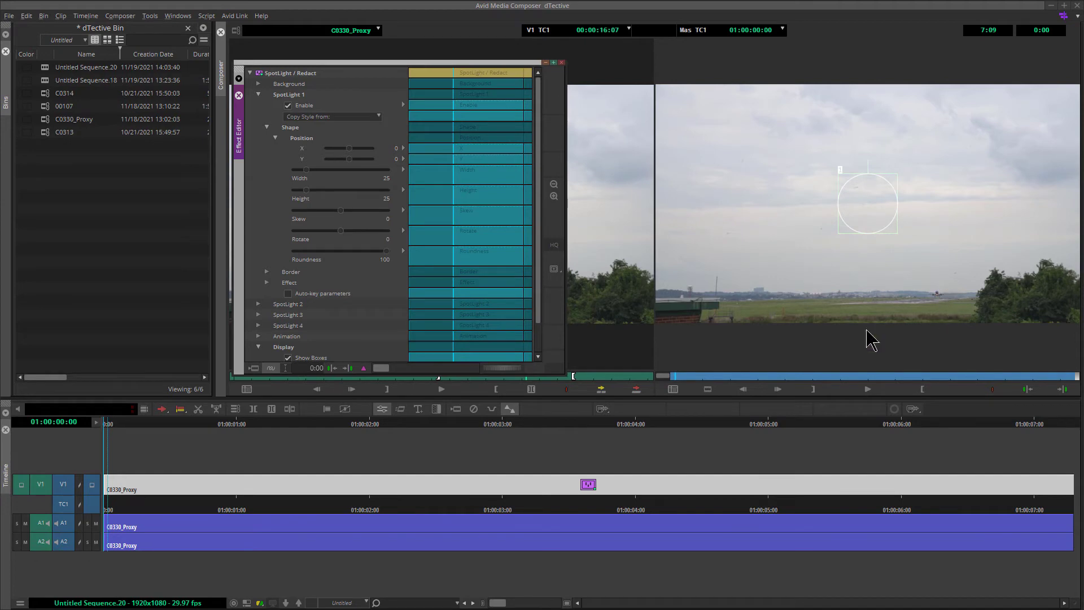
- At the clip's start, move Spotlight 1 onto the airplane and shrink it to about 15 by 12
{"action": "mouse_move", "coordinate": [683, 376]}
{"action": "left_mouse_down"}
{"action": "mouse_move", "coordinate": [791, 376]}
{"action": "mouse_move", "coordinate": [661, 379]}
{"action": "left_mouse_up"}
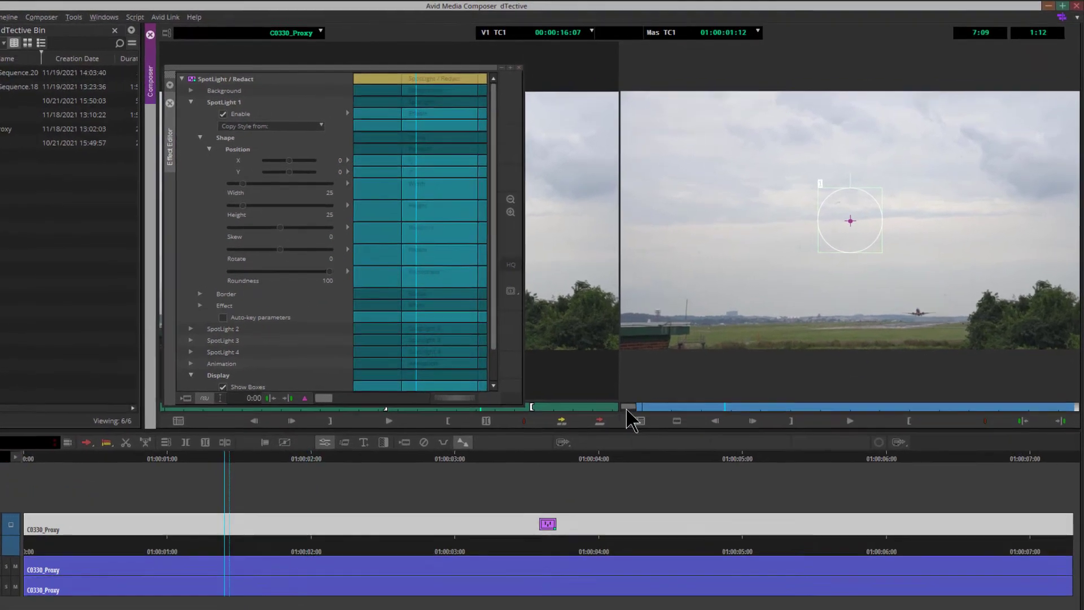
{"action": "left_click_drag", "start_coordinate": [627, 411], "coordinate": [625, 411]}
{"action": "left_click_drag", "start_coordinate": [848, 219], "coordinate": [924, 307]}
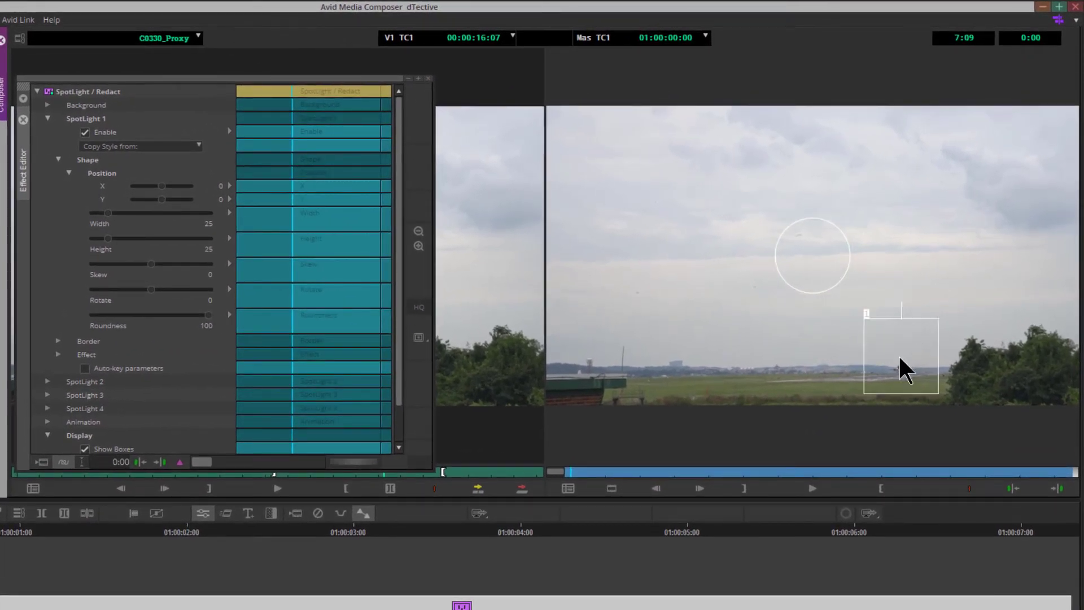
{"action": "left_click_drag", "start_coordinate": [900, 358], "coordinate": [899, 364]}
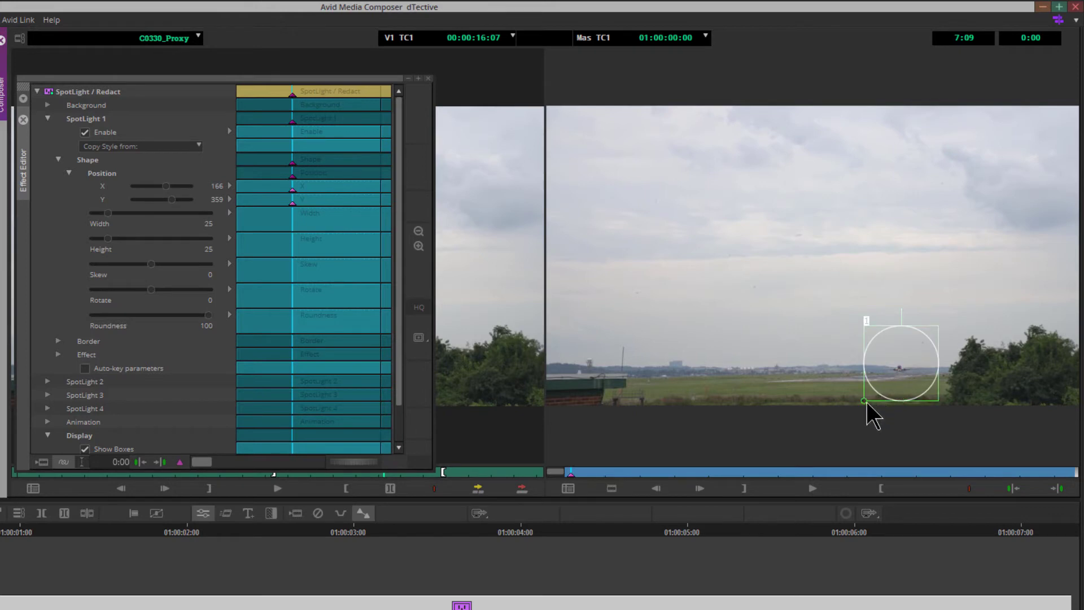
{"action": "left_click_drag", "start_coordinate": [866, 402], "coordinate": [897, 387]}
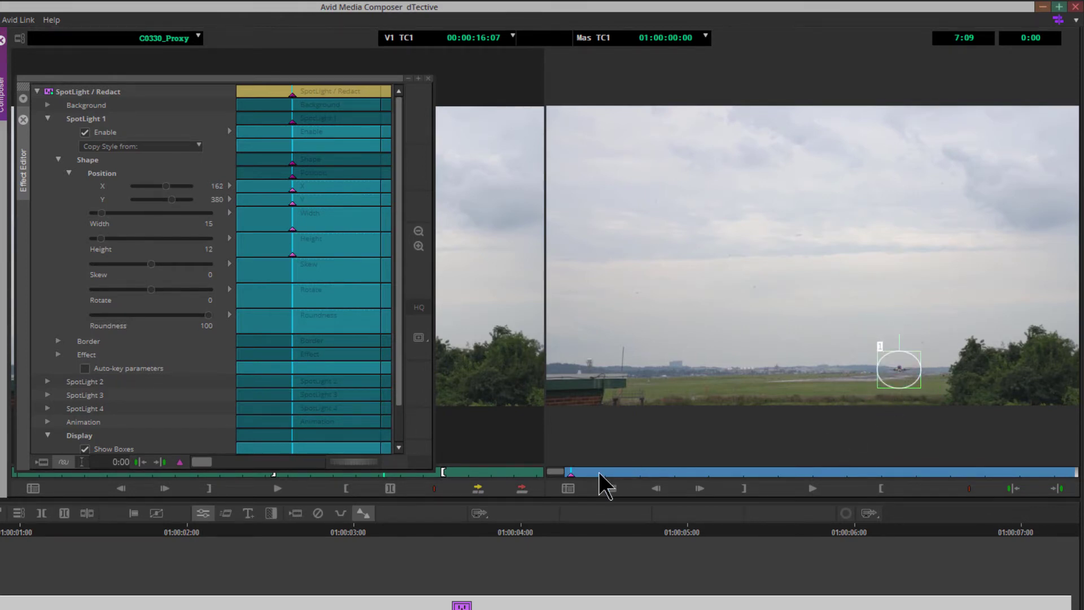
- At 4:26, move Spotlight 1 onto the airplane and resize it to about 25 by 21
{"action": "left_click_drag", "start_coordinate": [598, 472], "coordinate": [907, 472]}
{"action": "left_click_drag", "start_coordinate": [903, 375], "coordinate": [904, 375]}
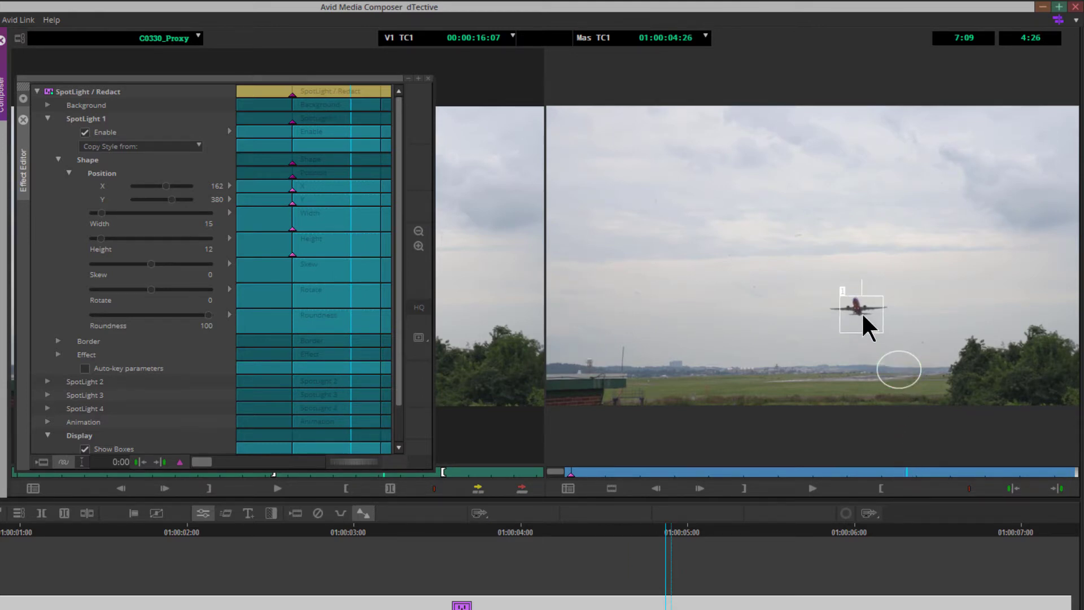
{"action": "left_click_drag", "start_coordinate": [858, 309], "coordinate": [858, 308]}
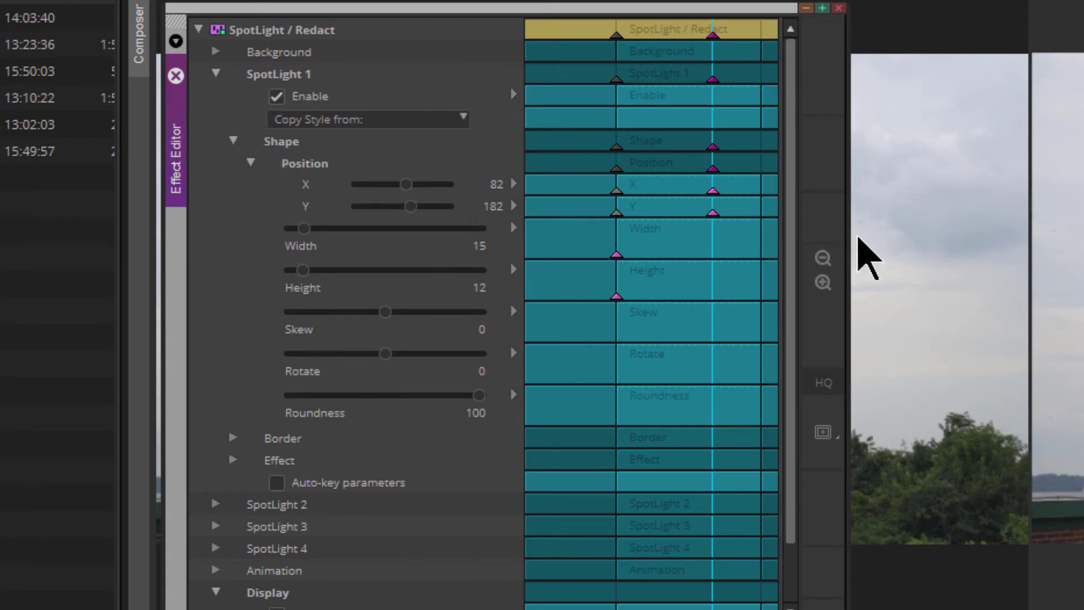
{"action": "left_click_drag", "start_coordinate": [850, 248], "coordinate": [1036, 237]}
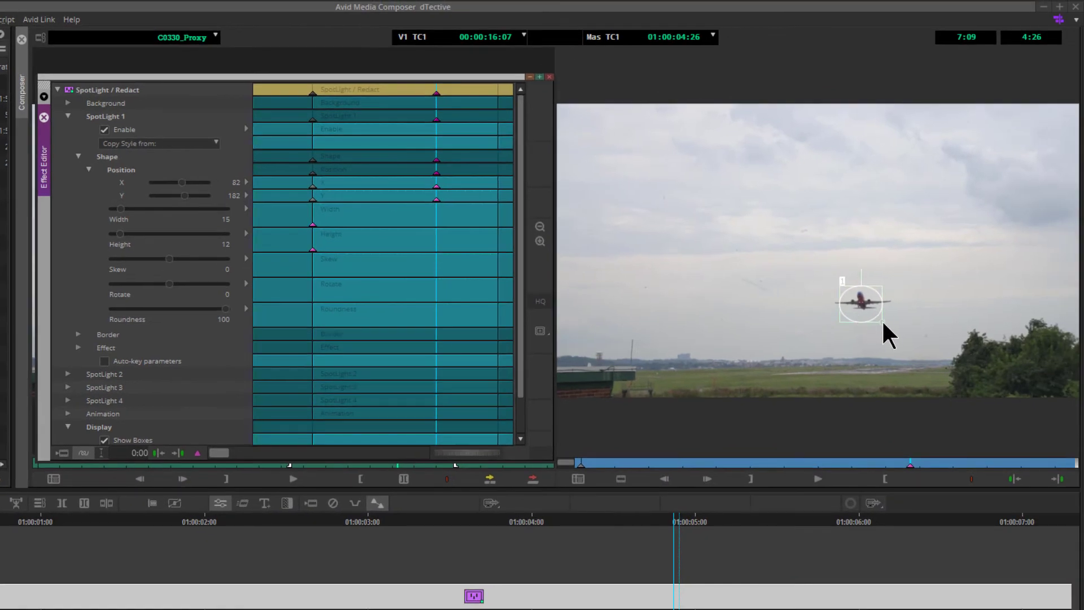
{"action": "left_click_drag", "start_coordinate": [881, 320], "coordinate": [898, 335]}
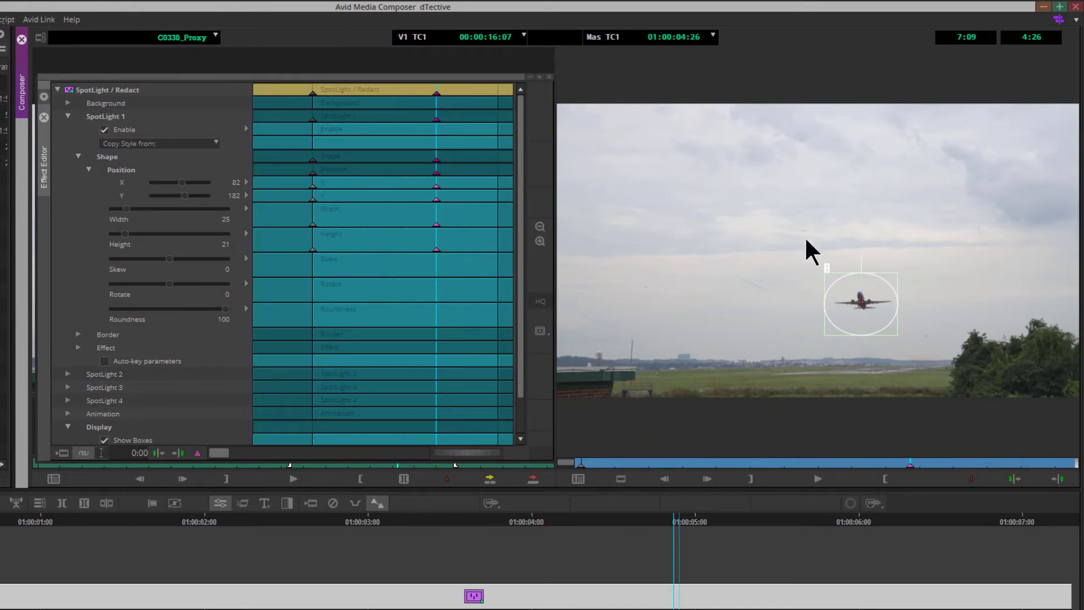
{"action": "left_click_drag", "start_coordinate": [862, 312], "coordinate": [865, 303]}
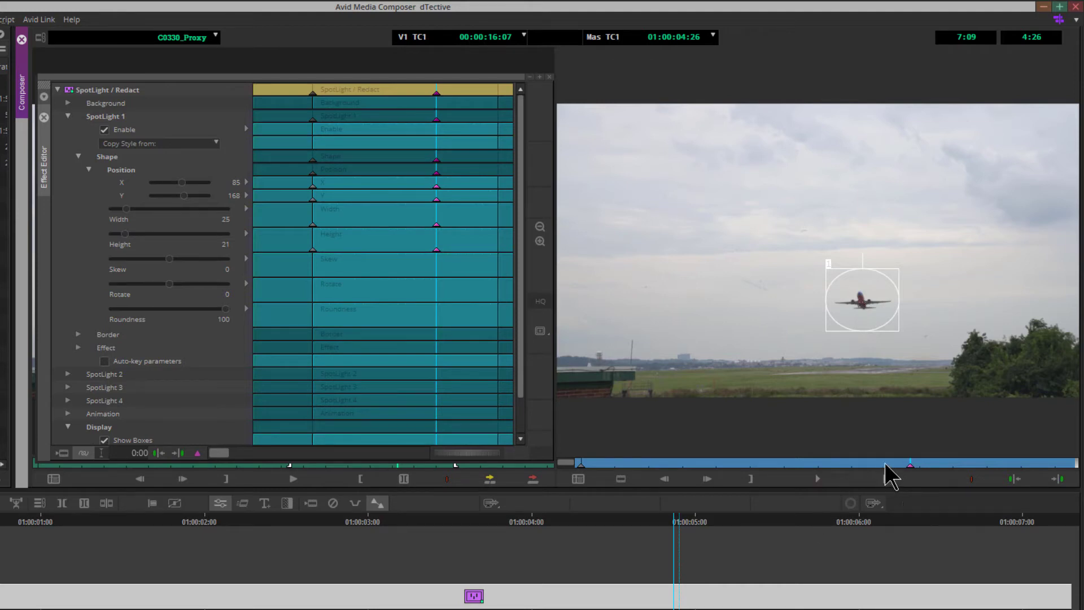
- At 2:02, set Spotlight 1's Skew to -36 and add a Skew keyframe at the current position
{"action": "left_click_drag", "start_coordinate": [885, 463], "coordinate": [720, 460]}
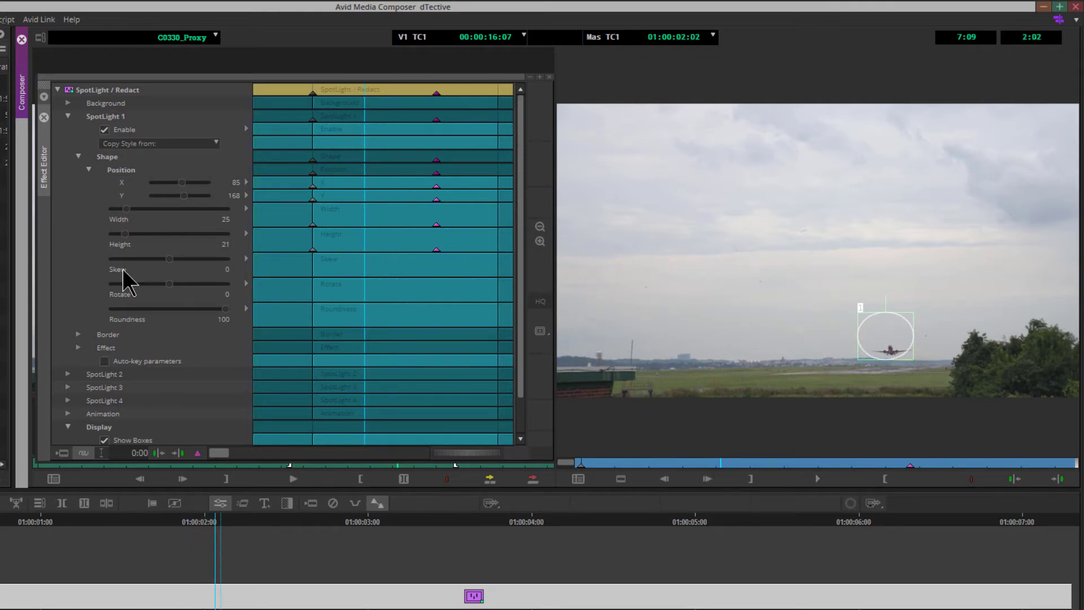
{"action": "left_click_drag", "start_coordinate": [170, 260], "coordinate": [143, 257]}
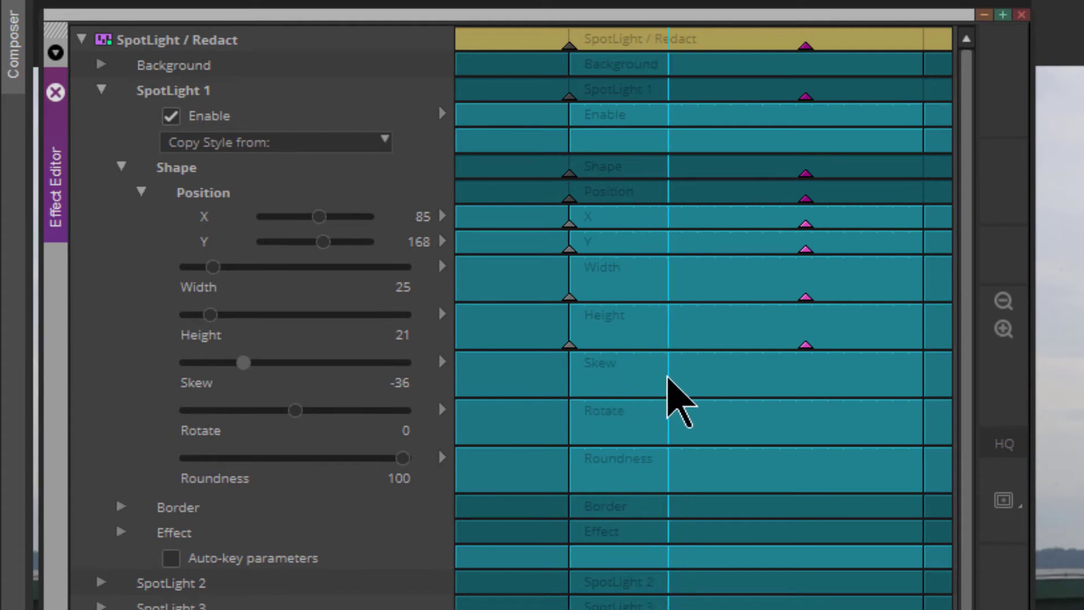
{"action": "right_click", "coordinate": [668, 378]}
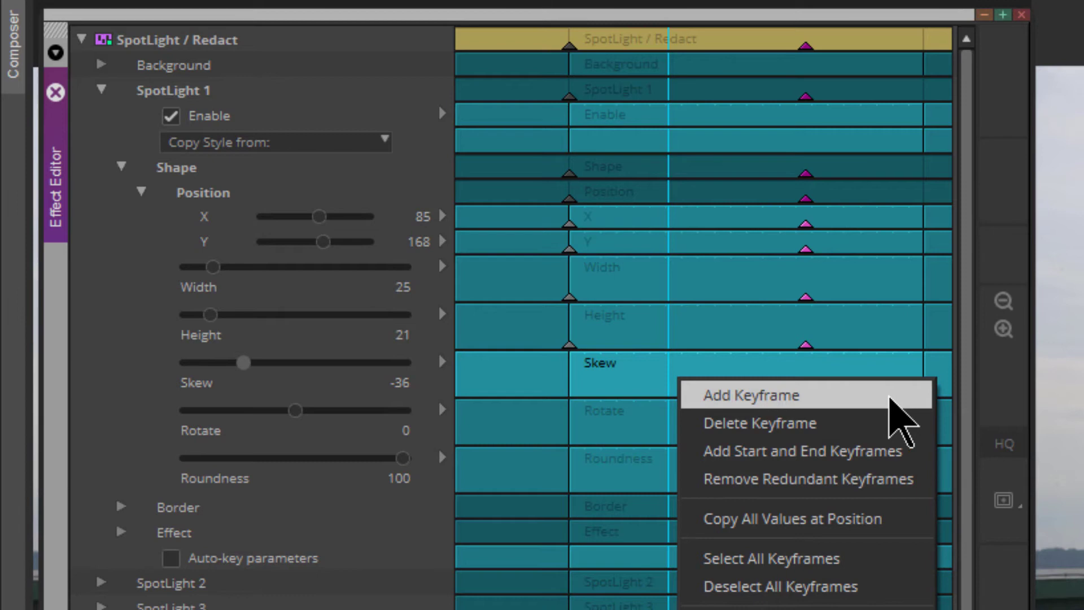
{"action": "left_click", "coordinate": [891, 399]}
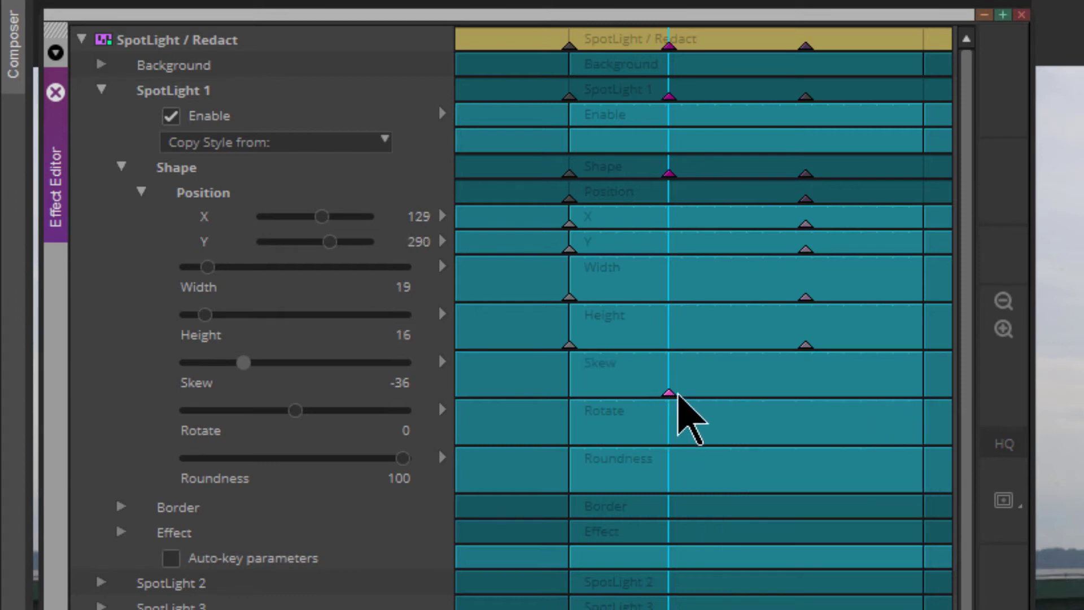
- Further along the clip, add another Skew keyframe and set Skew to 2
{"action": "left_click", "coordinate": [694, 387]}
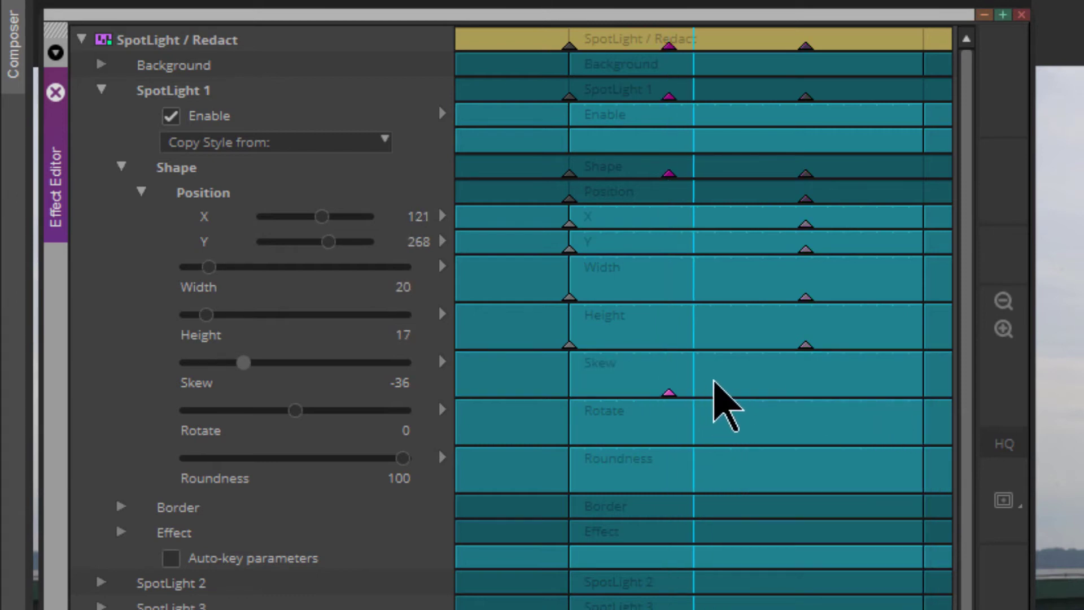
{"action": "left_click_drag", "start_coordinate": [714, 382], "coordinate": [721, 383]}
{"action": "right_click", "coordinate": [740, 396]}
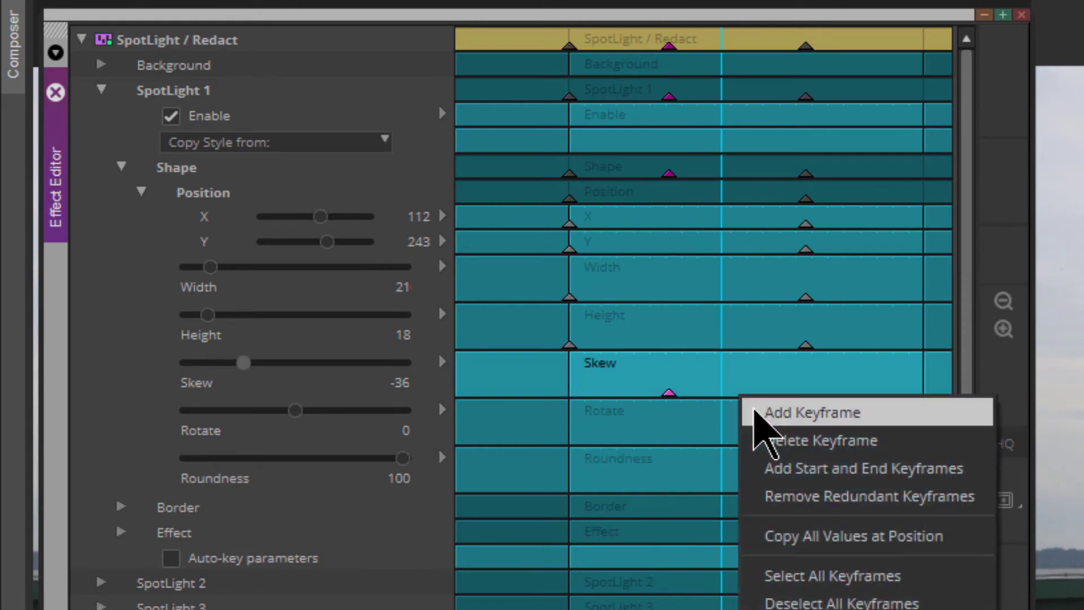
{"action": "left_click", "coordinate": [755, 412]}
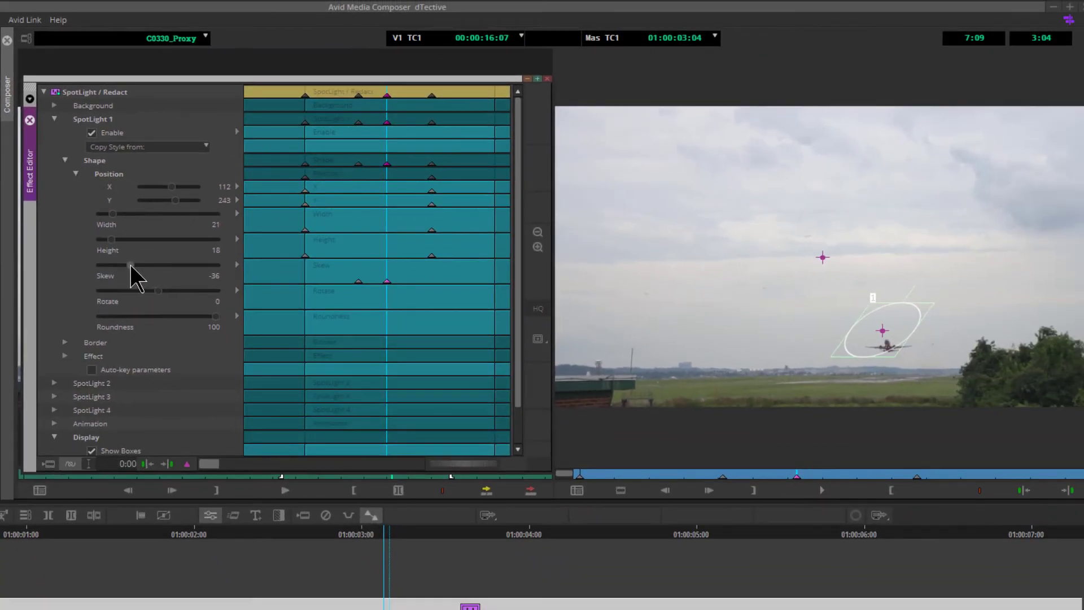
{"action": "left_click_drag", "start_coordinate": [130, 264], "coordinate": [159, 264]}
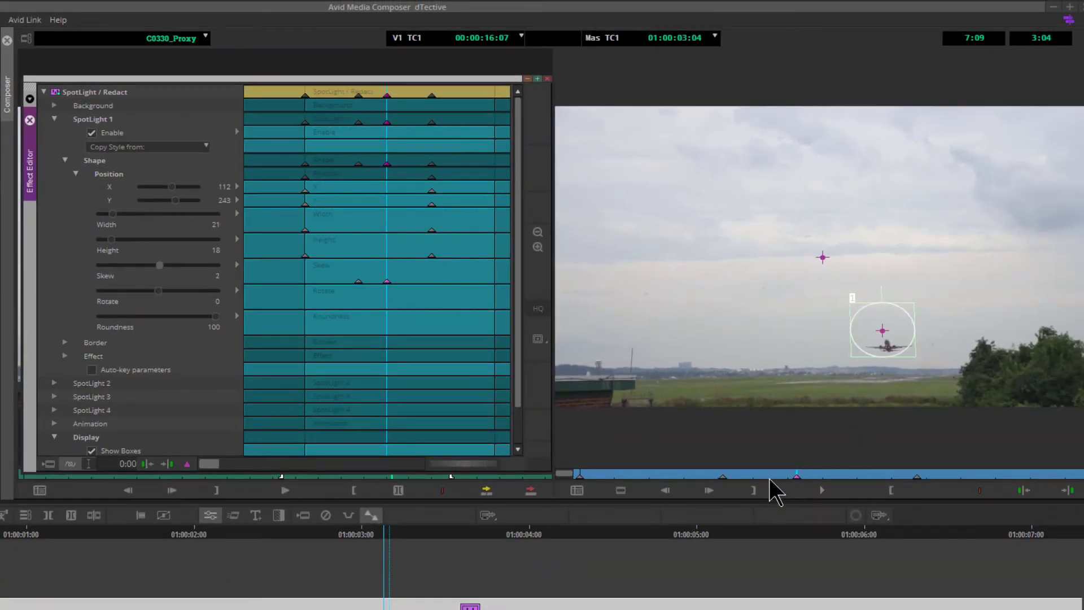
- Set new keyframes to add to the active parameter only and add a Skew keyframe of -4
{"action": "mouse_move", "coordinate": [770, 479]}
{"action": "left_mouse_down"}
{"action": "mouse_move", "coordinate": [738, 484]}
{"action": "mouse_move", "coordinate": [796, 479]}
{"action": "mouse_move", "coordinate": [735, 476]}
{"action": "mouse_move", "coordinate": [756, 476]}
{"action": "left_mouse_up"}
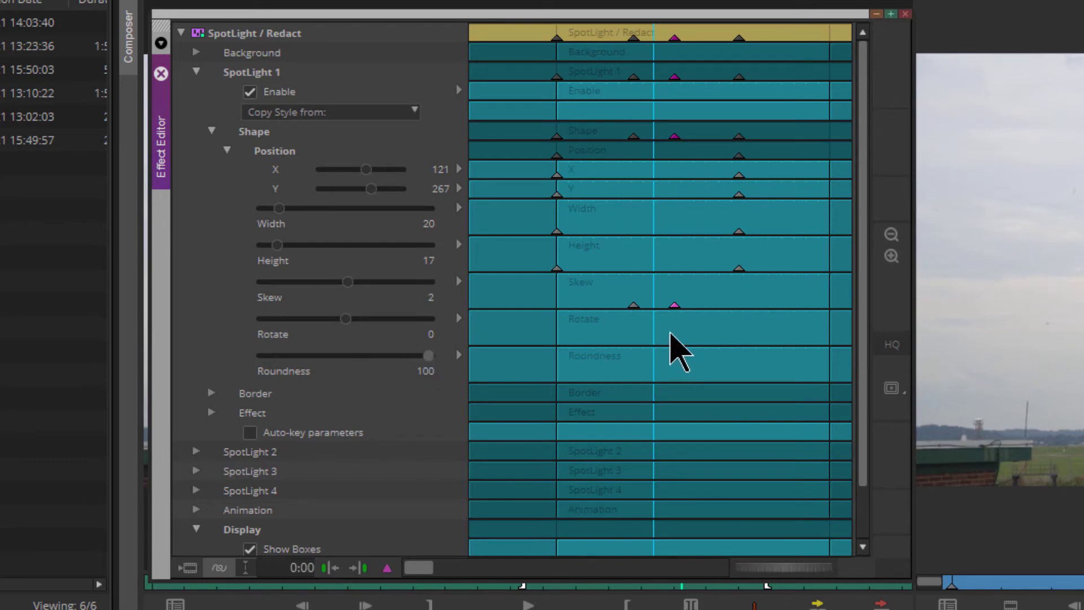
{"action": "left_click", "coordinate": [666, 330]}
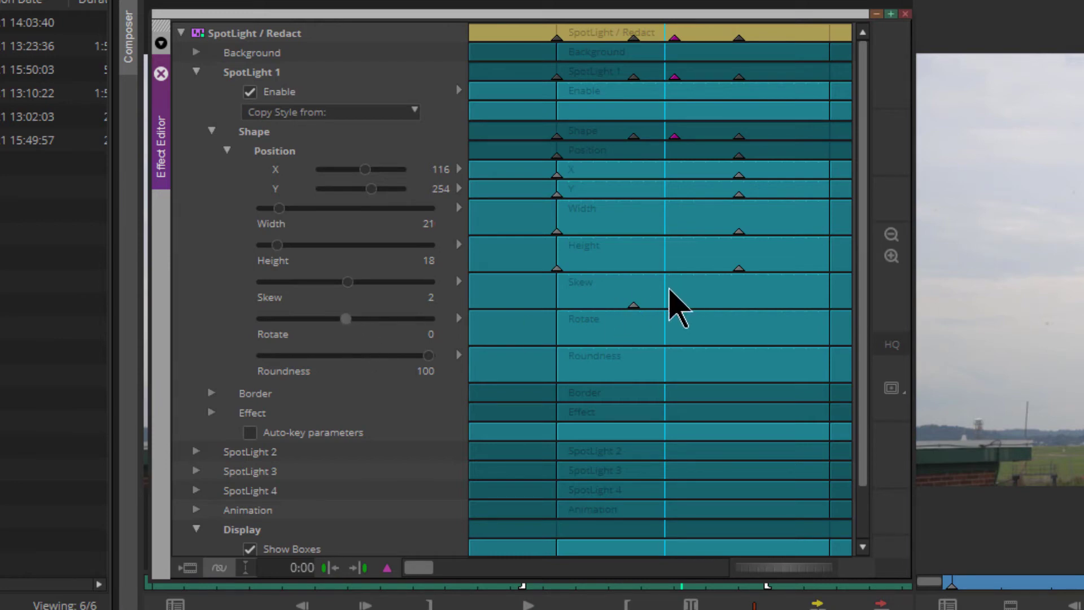
{"action": "left_click", "coordinate": [671, 305]}
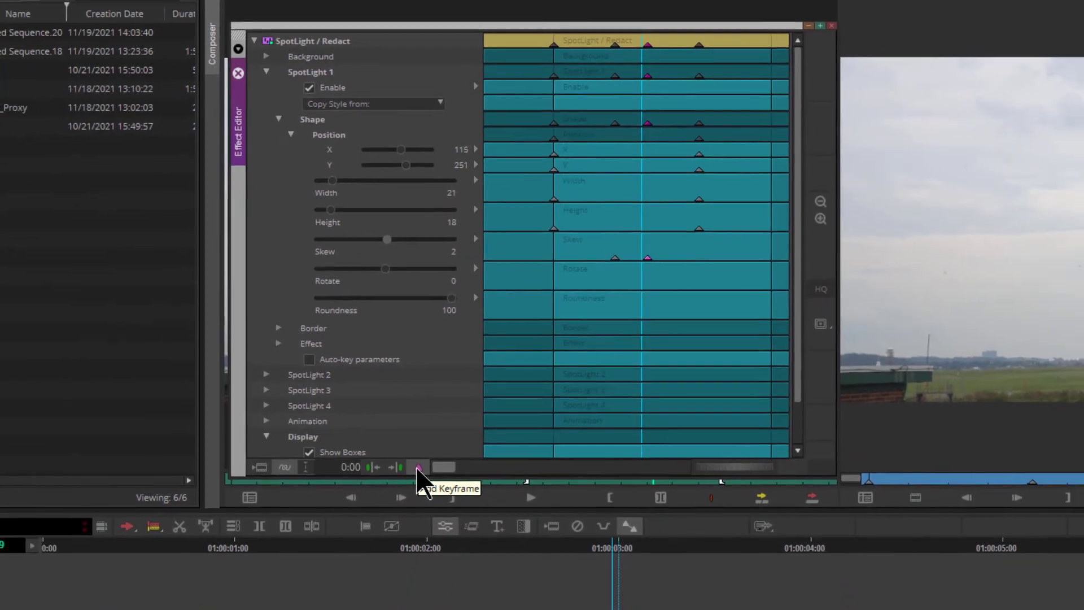
{"action": "right_click", "coordinate": [418, 469]}
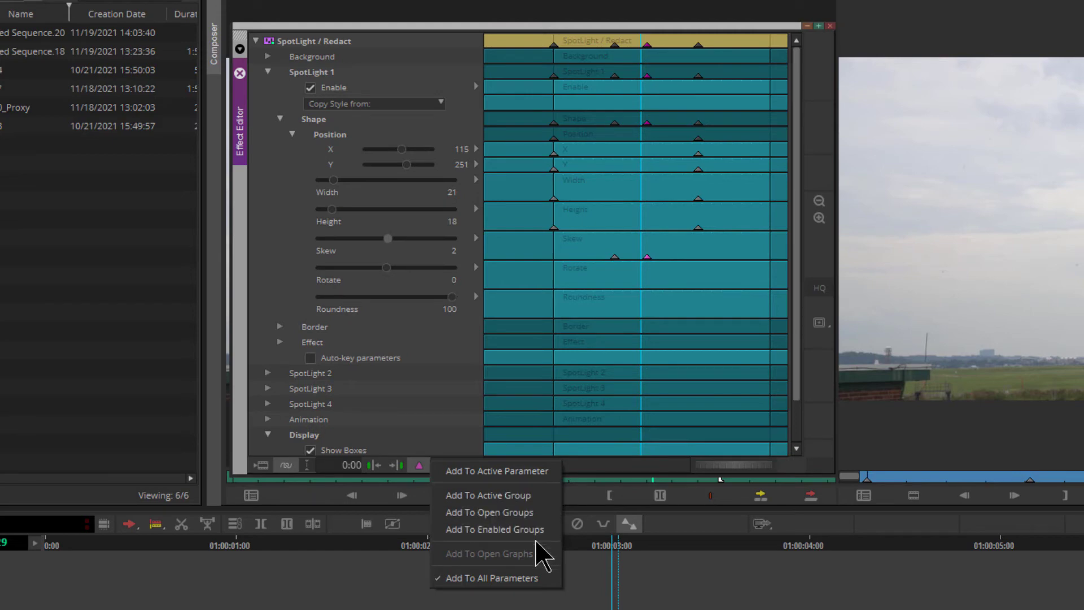
{"action": "left_click", "coordinate": [507, 472]}
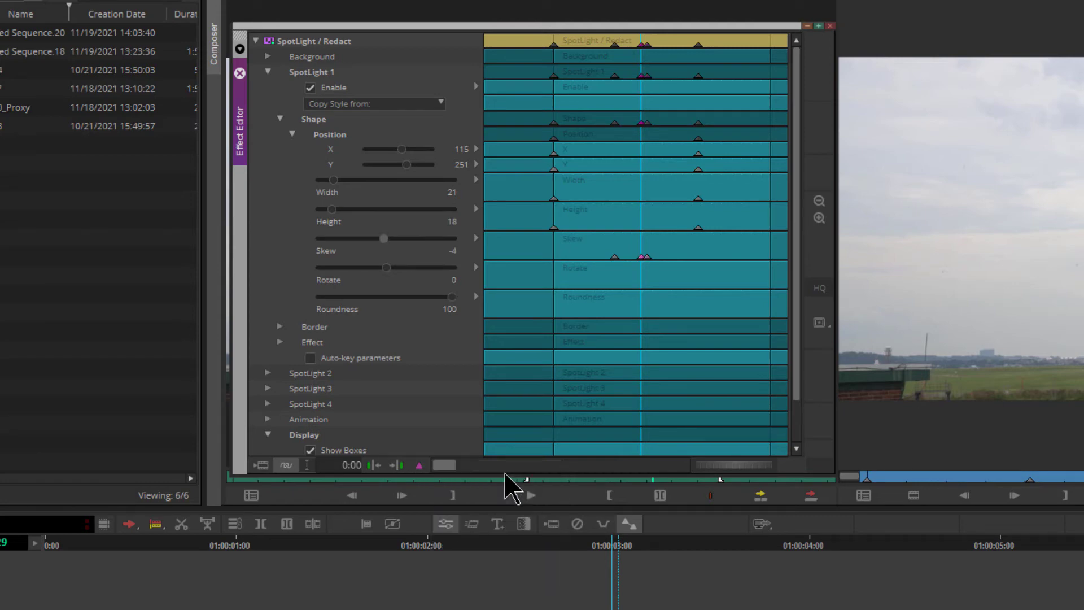
{"action": "left_click_drag", "start_coordinate": [388, 238], "coordinate": [371, 237]}
- Add keyframes to the whole active group, then delete them
{"action": "right_click", "coordinate": [419, 465]}
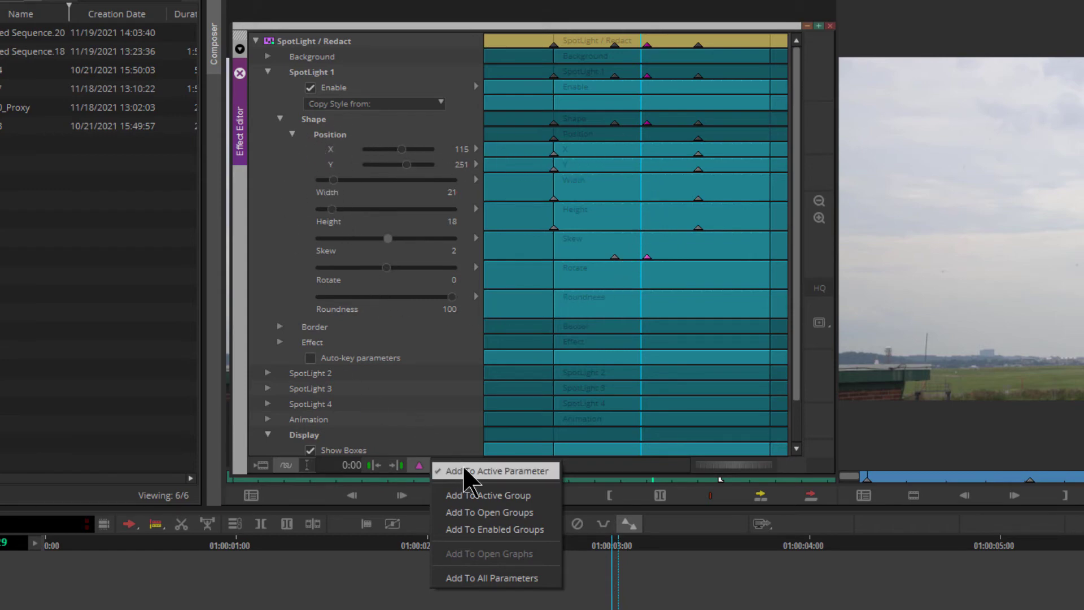
{"action": "left_click", "coordinate": [542, 496]}
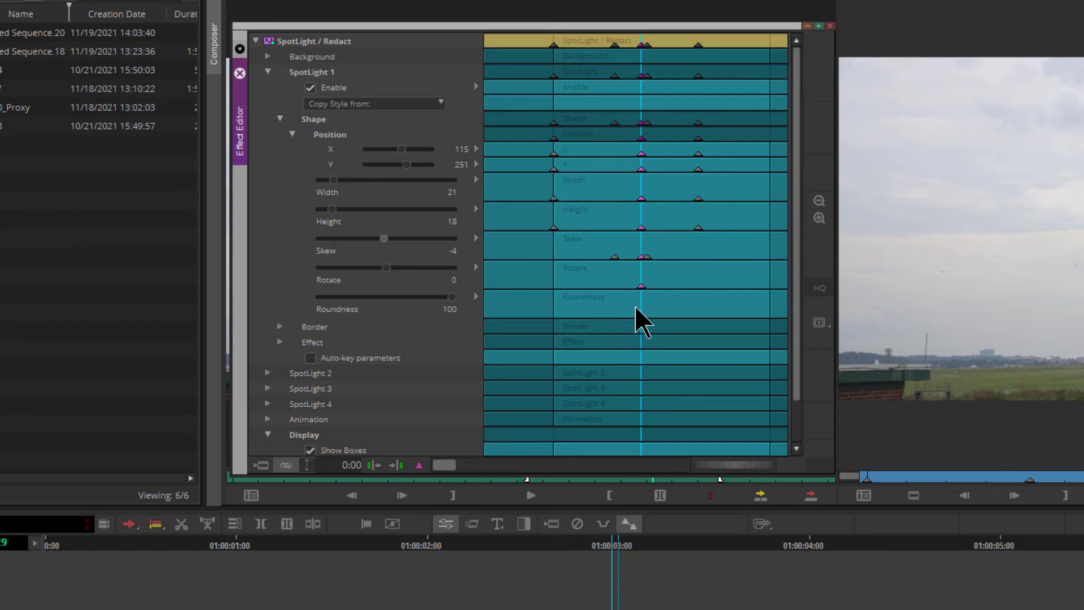
{"action": "key", "text": "Delete"}
- Set new keyframes to add to open groups, add a keyframe across Spotlight 1's open groups, then undo it
{"action": "left_click", "coordinate": [444, 465]}
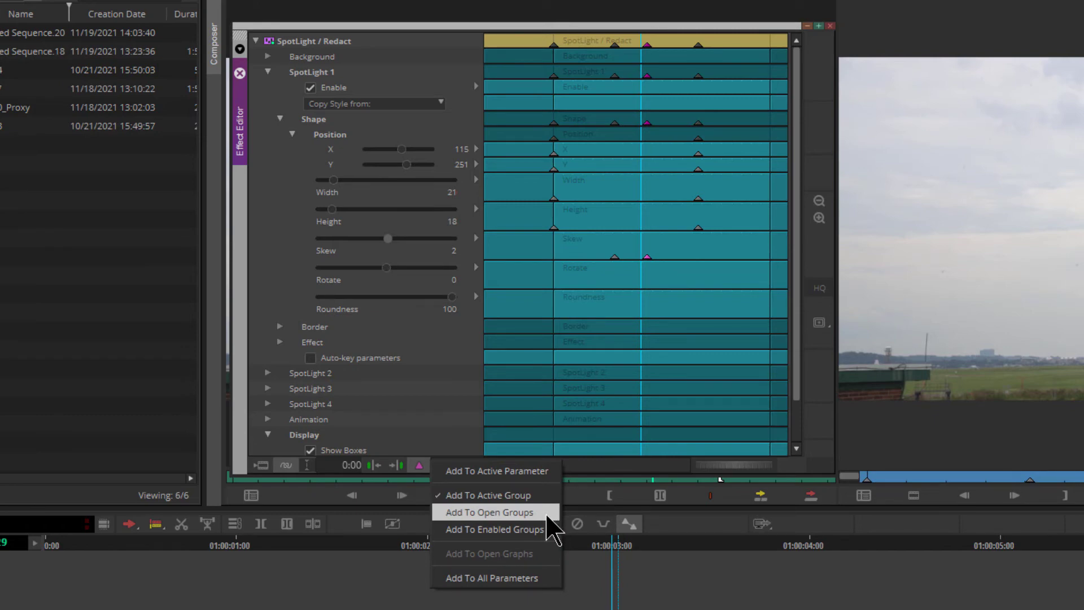
{"action": "left_click", "coordinate": [319, 75]}
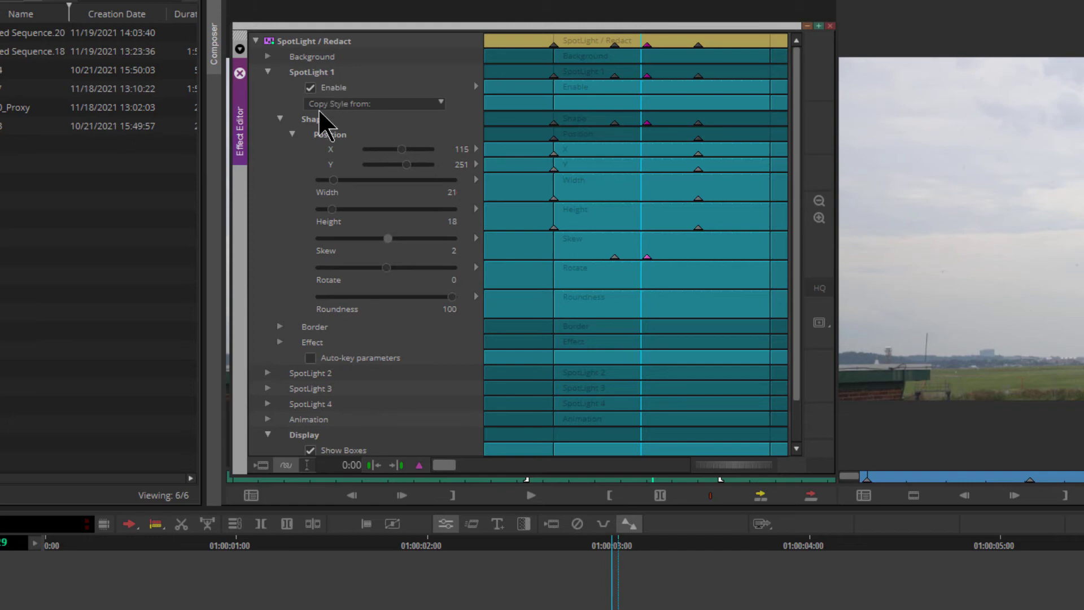
{"action": "left_click", "coordinate": [419, 466]}
{"action": "left_click", "coordinate": [489, 512]}
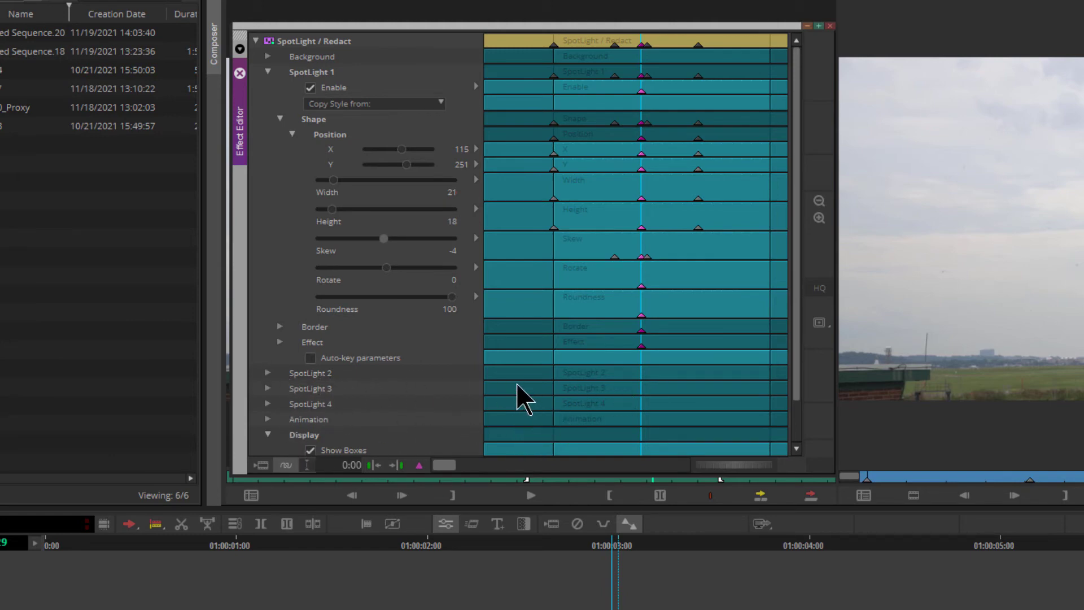
{"action": "key", "text": "ctrl+z"}
- Add keyframes to all enabled groups, inspect SpotLight 2's parameters, then undo the added keyframes
{"action": "right_click", "coordinate": [421, 464]}
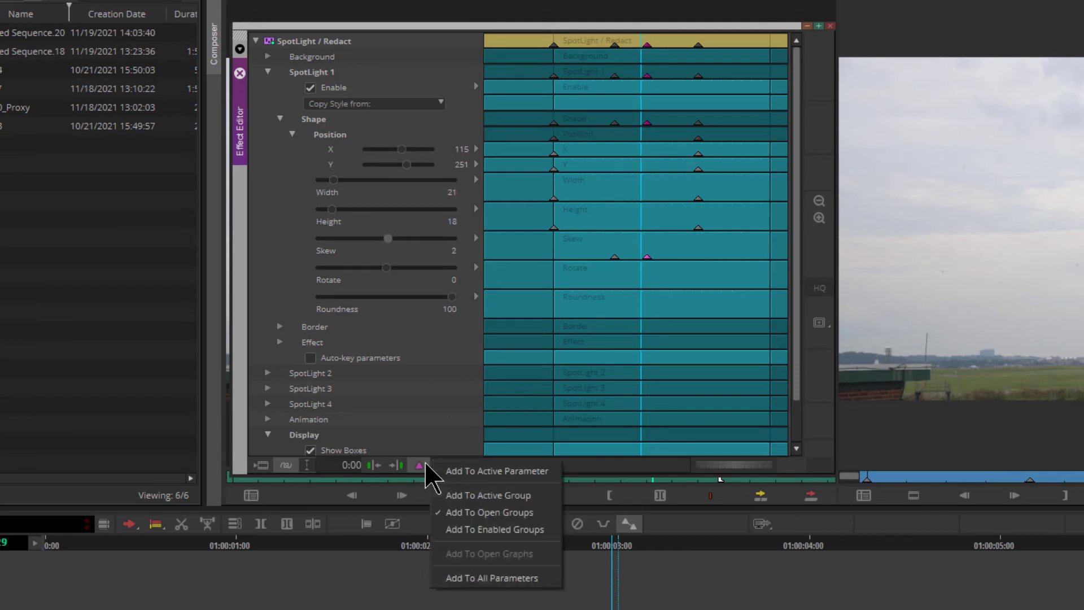
{"action": "left_click", "coordinate": [546, 530]}
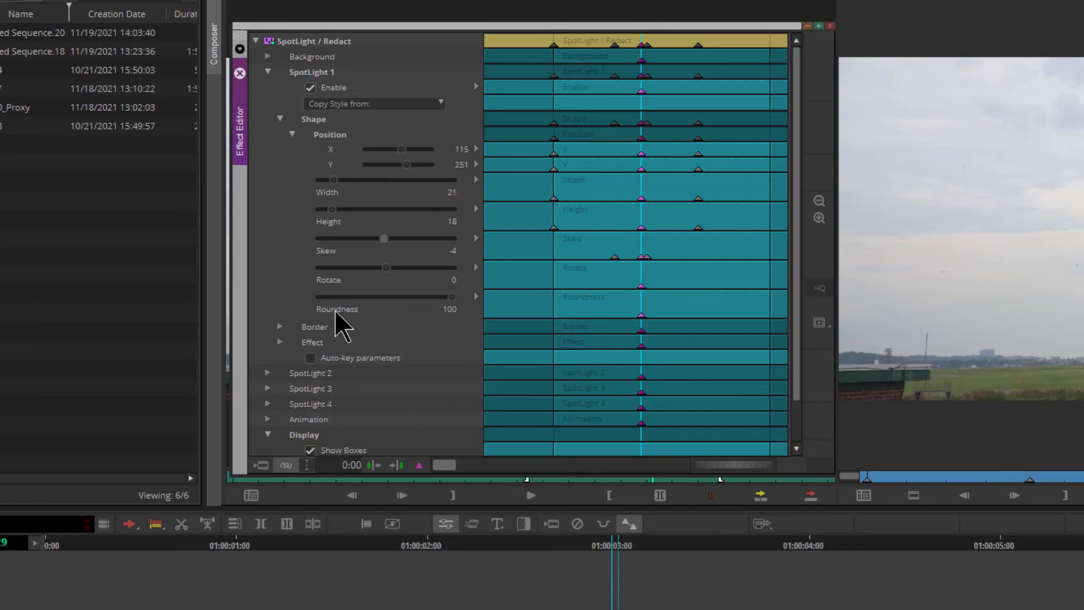
{"action": "left_click", "coordinate": [269, 374]}
{"action": "scroll", "coordinate": [617, 387], "scroll_direction": "down", "scroll_amount": 2}
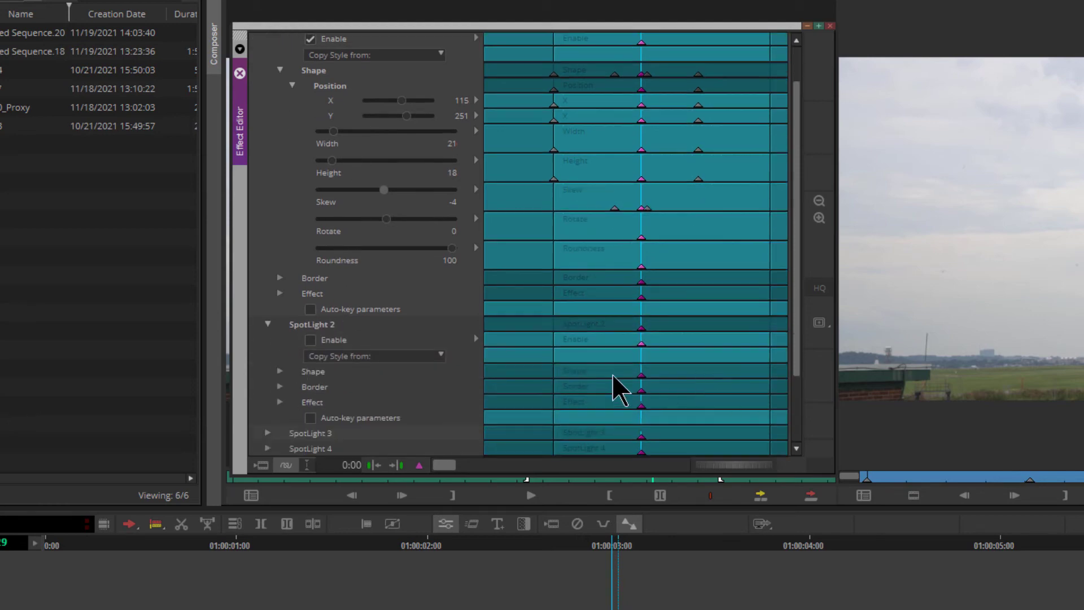
{"action": "scroll", "coordinate": [605, 380], "scroll_direction": "up", "scroll_amount": 1}
{"action": "scroll", "coordinate": [278, 354], "scroll_direction": "up", "scroll_amount": 1}
{"action": "left_click", "coordinate": [268, 374]}
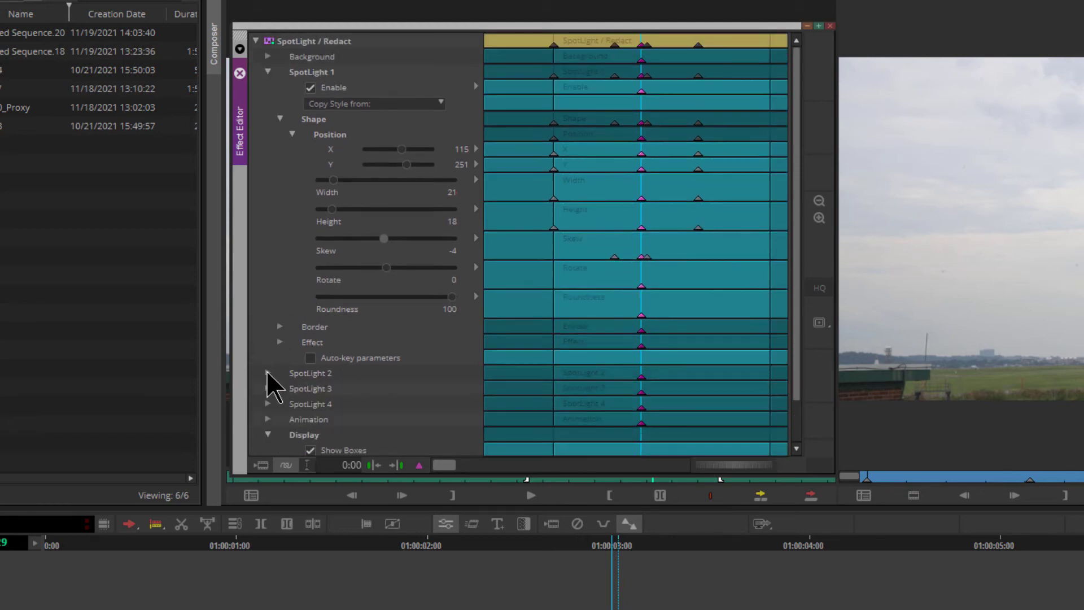
{"action": "key", "text": "ctrl+z"}
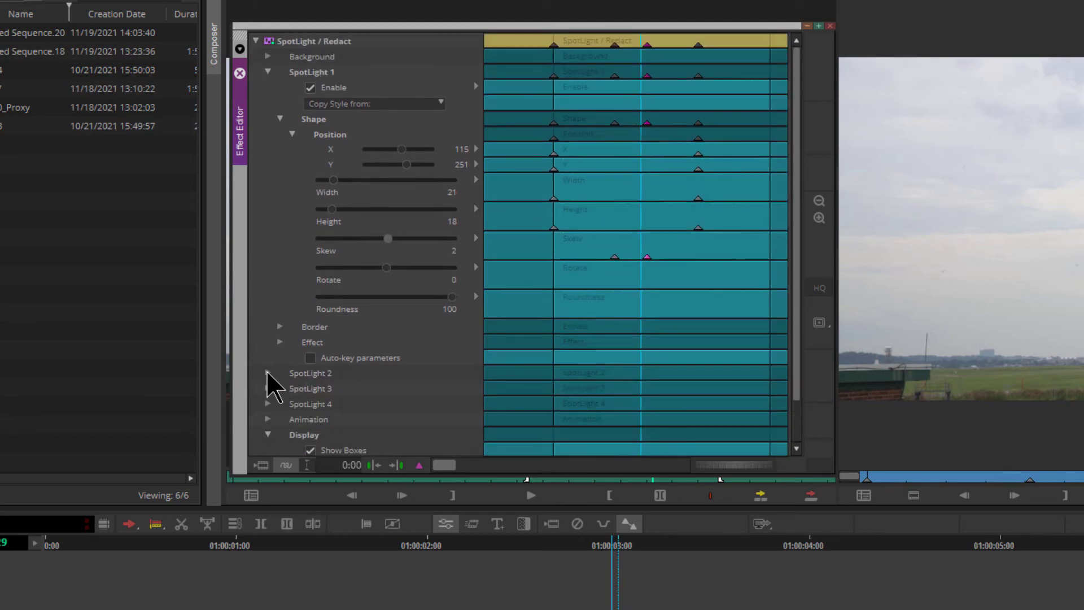
- Add keyframes to all parameters of the effect, then undo them
{"action": "right_click", "coordinate": [419, 464]}
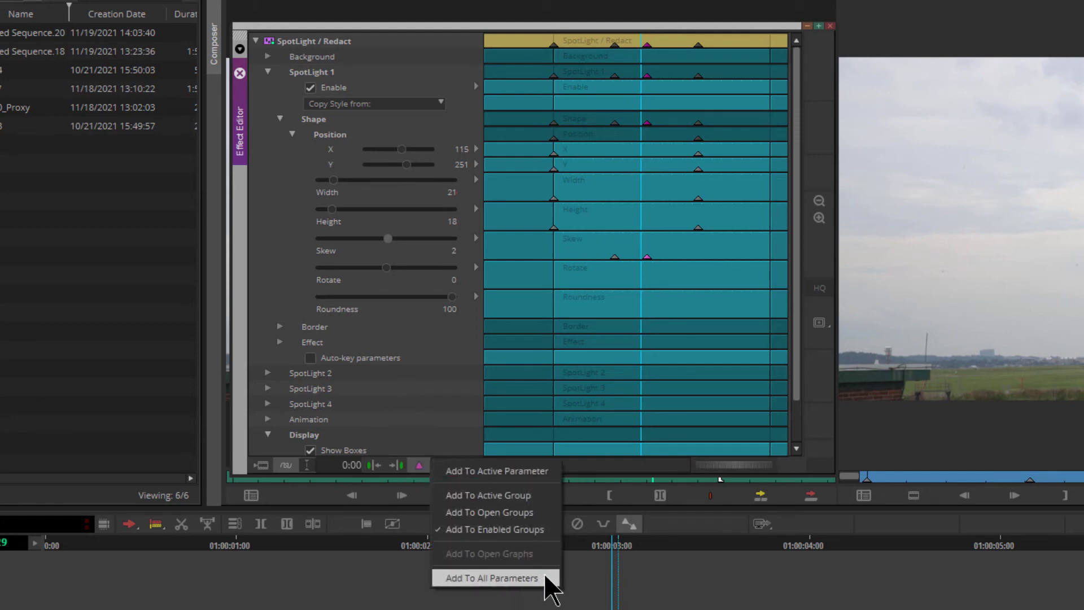
{"action": "left_click", "coordinate": [491, 577]}
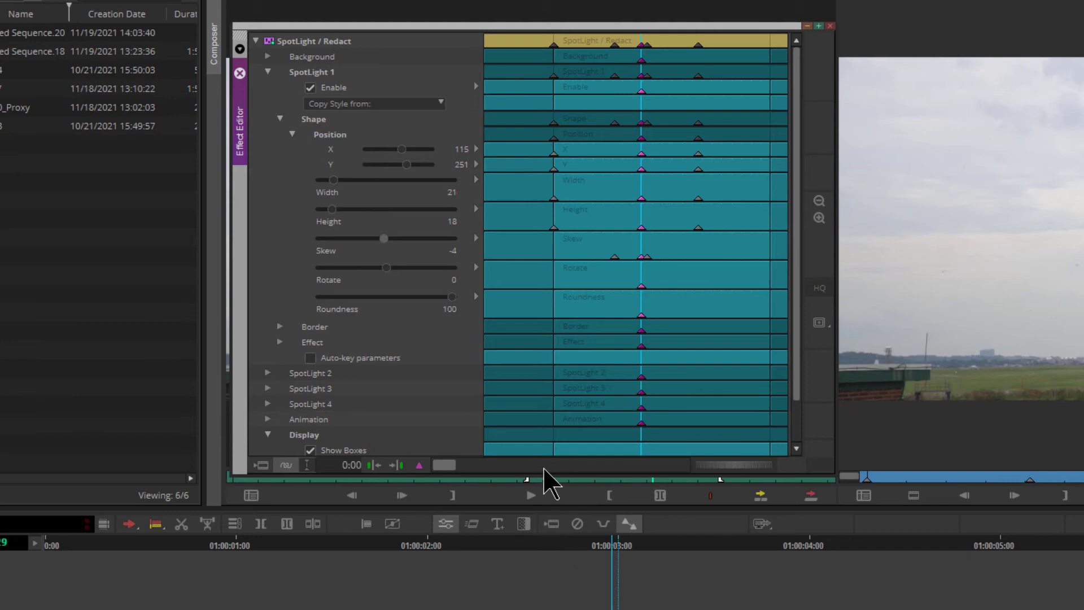
{"action": "key", "text": "ctrl+z"}
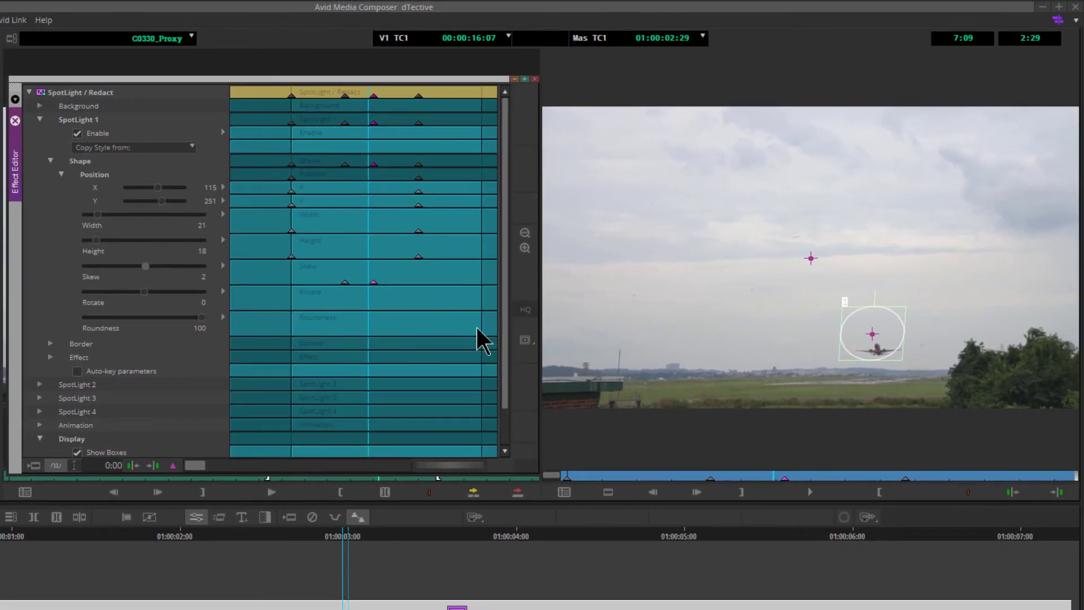
- Move Spotlight 1 down and right in the viewer to centre it on the airplane
{"action": "left_click", "coordinate": [878, 337]}
{"action": "left_click_drag", "start_coordinate": [879, 339], "coordinate": [887, 352]}
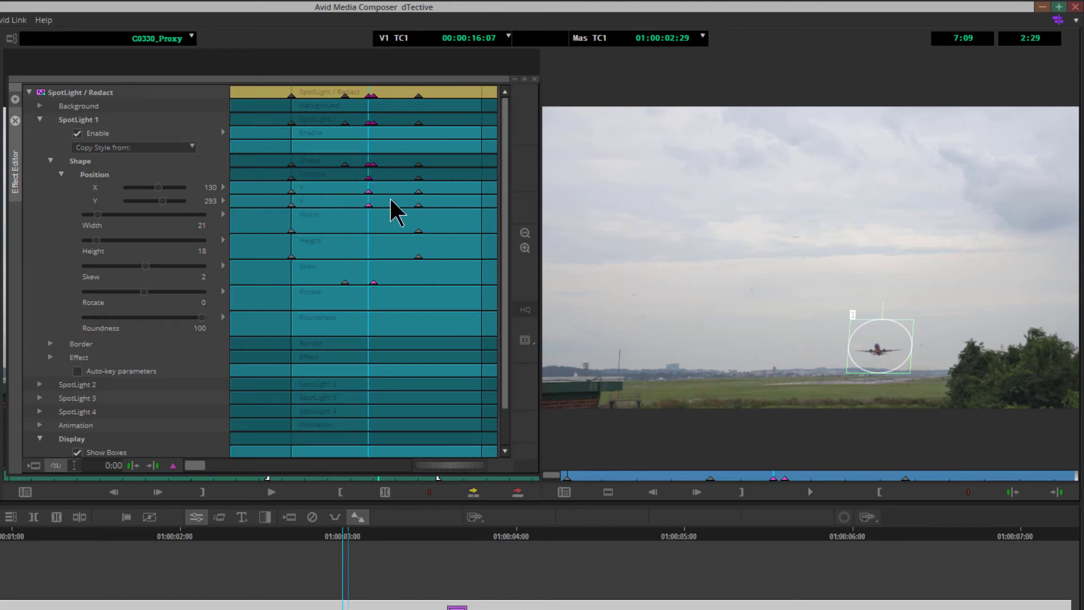
- Turn on Auto-key parameters and widen the spotlight to a width of about 29
{"action": "left_click", "coordinate": [97, 133]}
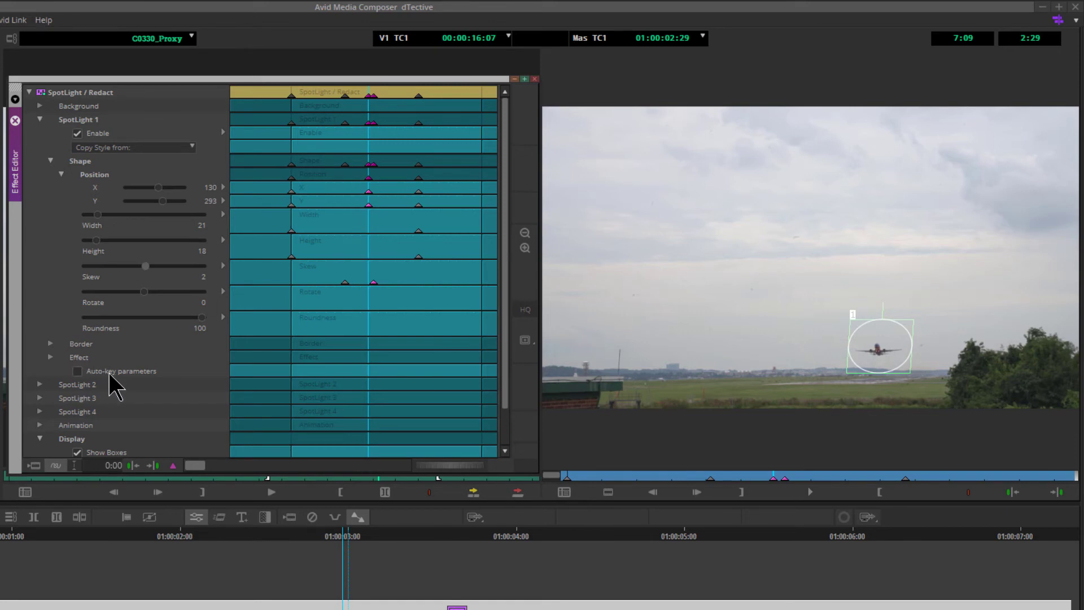
{"action": "left_click", "coordinate": [77, 371]}
{"action": "left_click_drag", "start_coordinate": [909, 344], "coordinate": [922, 346]}
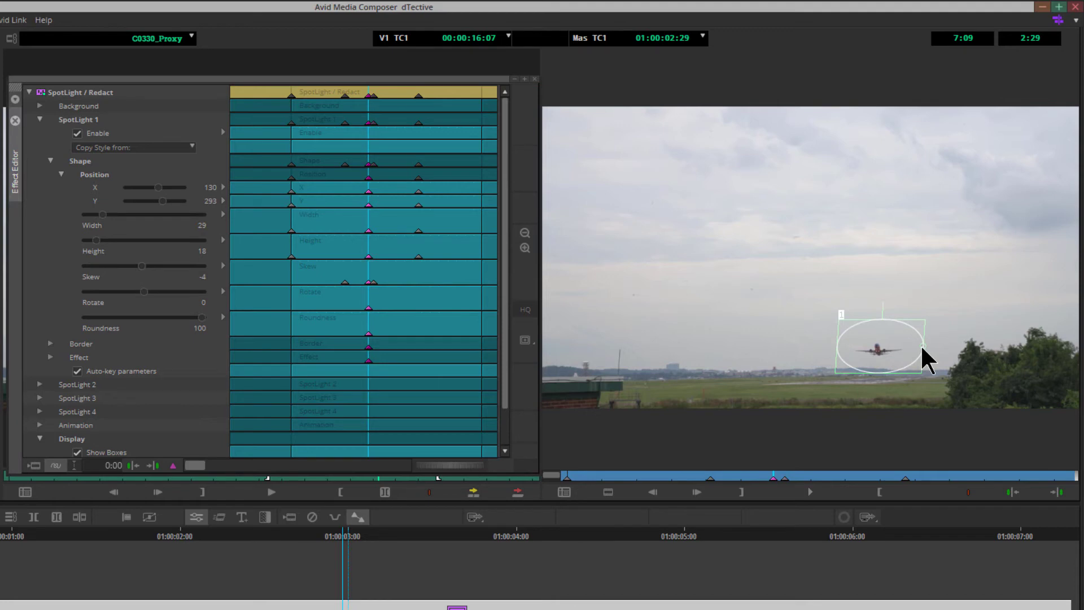
- Expand the Border settings, then delete the keyframe at 2:02 and undo the deletion
{"action": "left_click", "coordinate": [50, 344]}
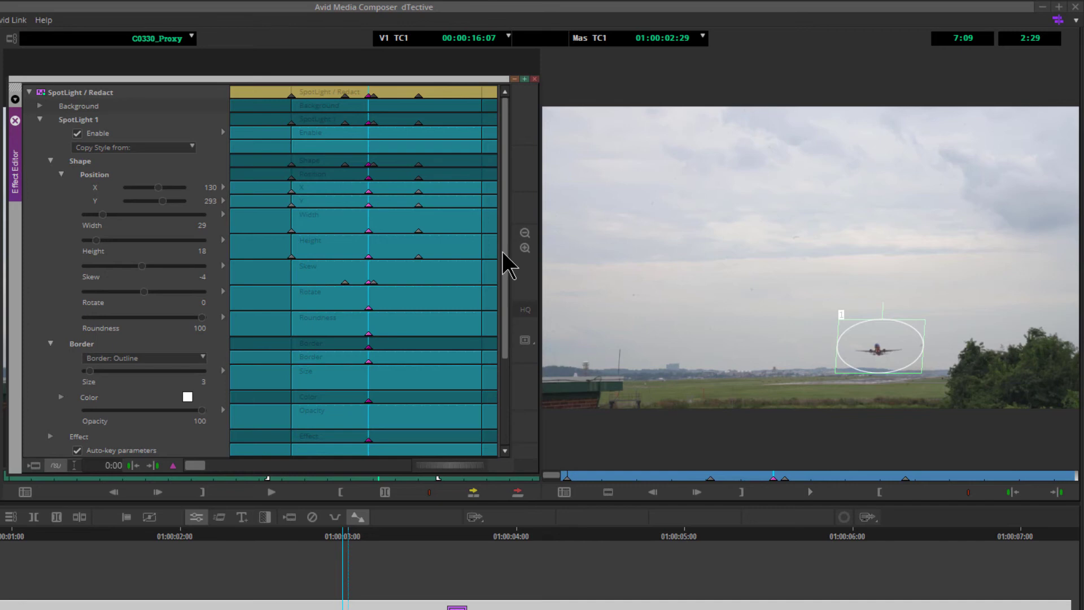
{"action": "left_click", "coordinate": [712, 481]}
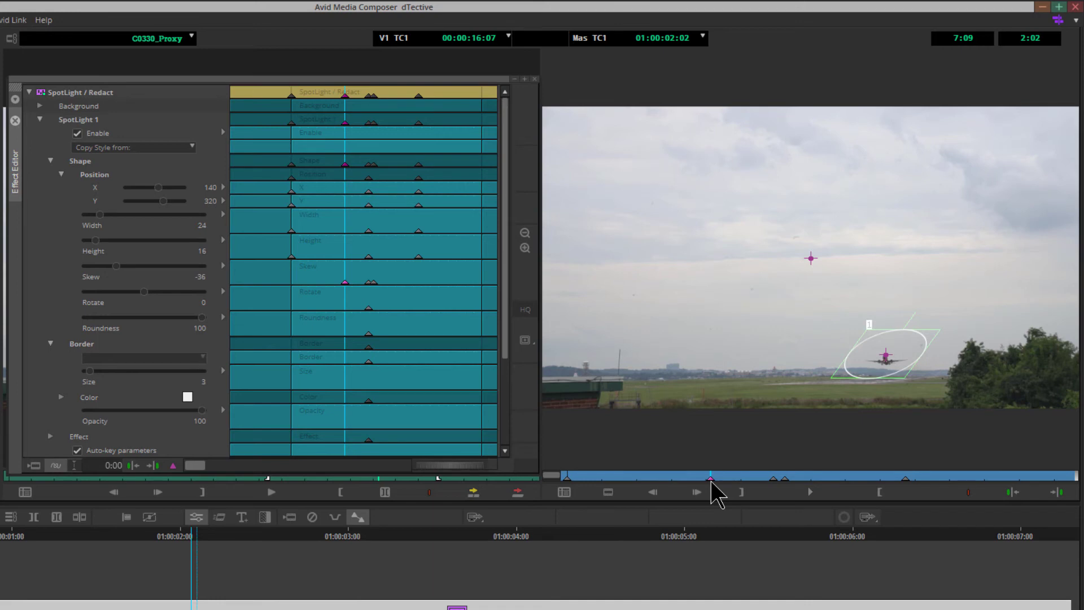
{"action": "key", "text": "Delete"}
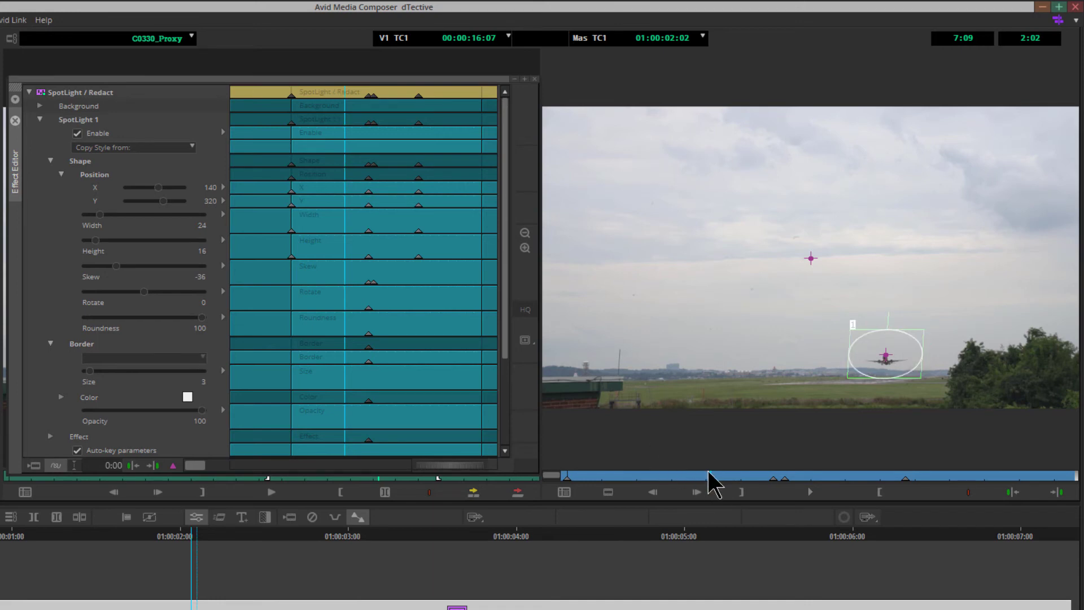
{"action": "key", "text": "ctrl+z"}
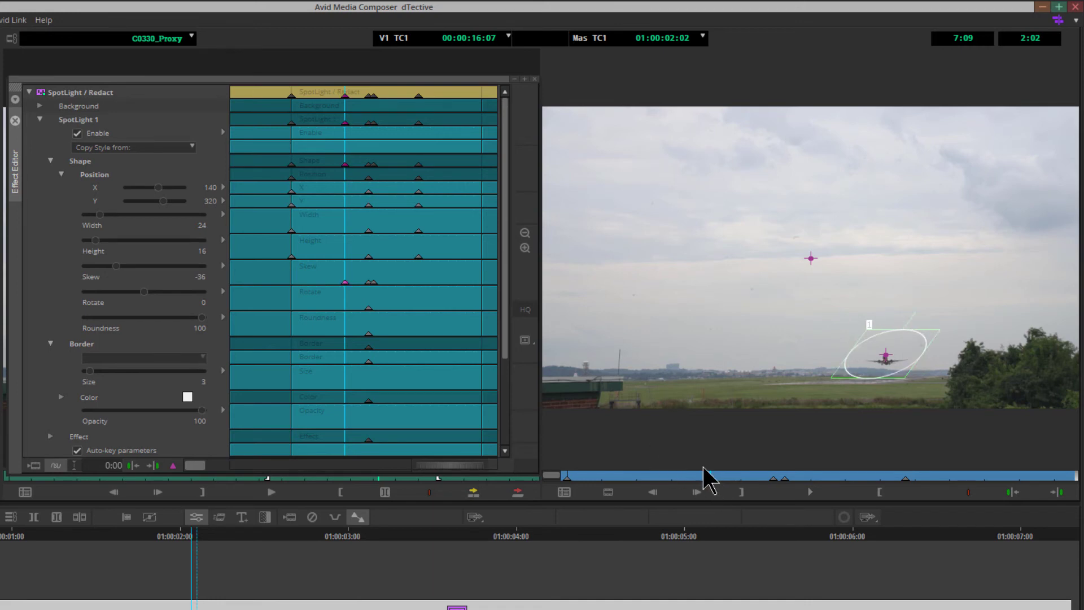
- Step through the keyframes around 2:29 in the keyframe graph and select a Skew keyframe
{"action": "left_click", "coordinate": [773, 480]}
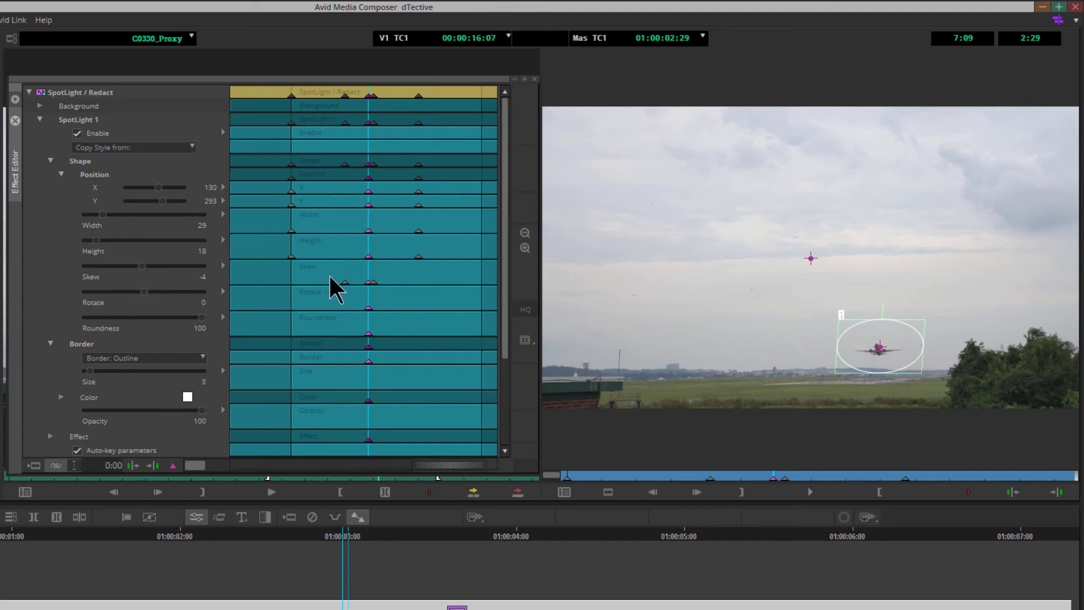
{"action": "left_click", "coordinate": [384, 274]}
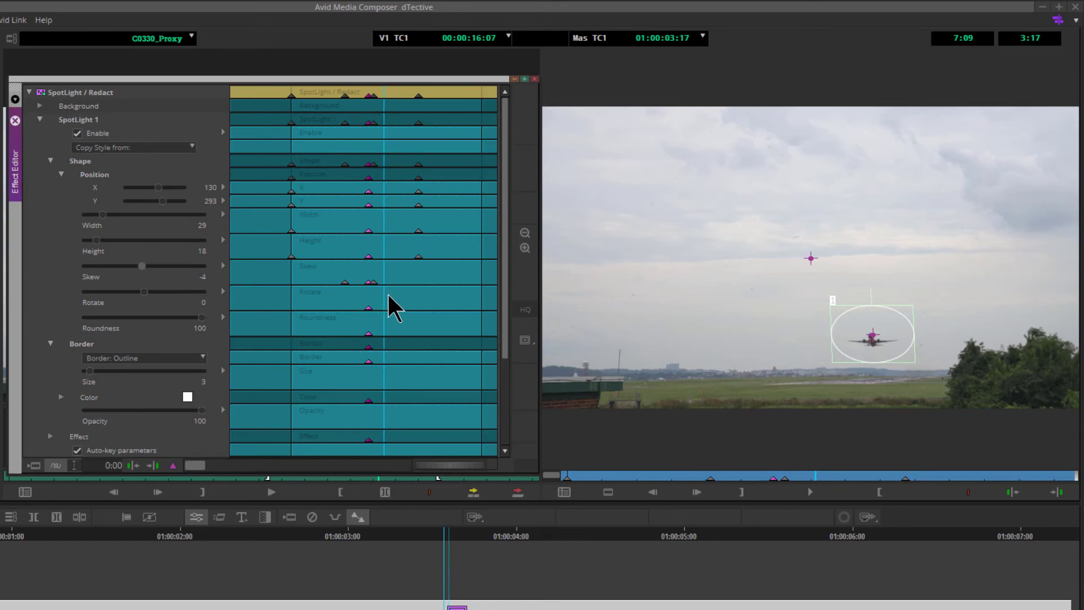
{"action": "left_click", "coordinate": [387, 293]}
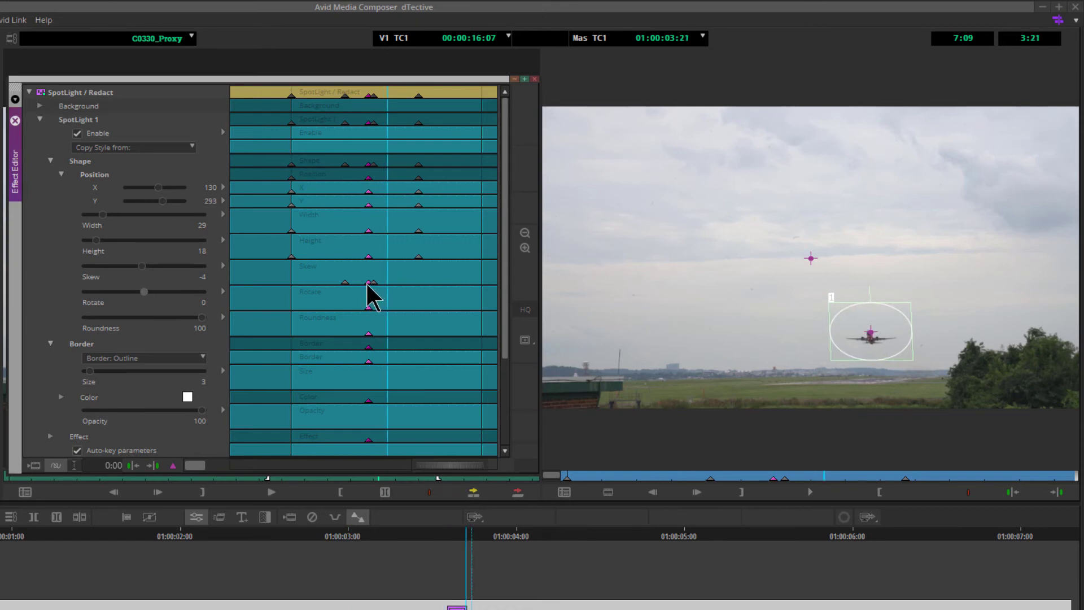
{"action": "left_click", "coordinate": [367, 286]}
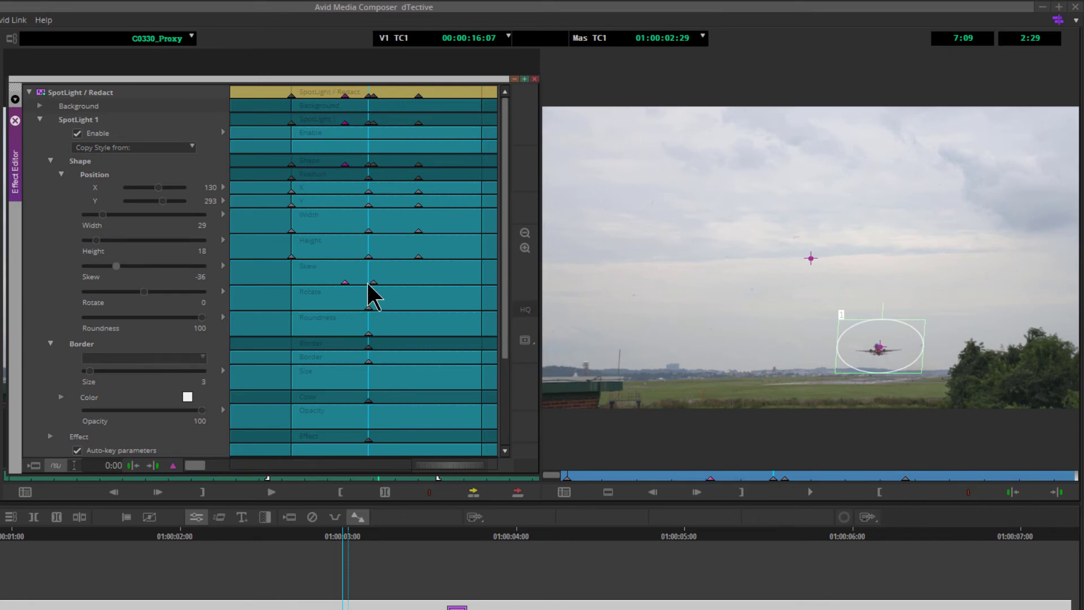
- Select the keyframes at 2:20 in the position bar, delete them, then undo the deletion
{"action": "left_click", "coordinate": [756, 477]}
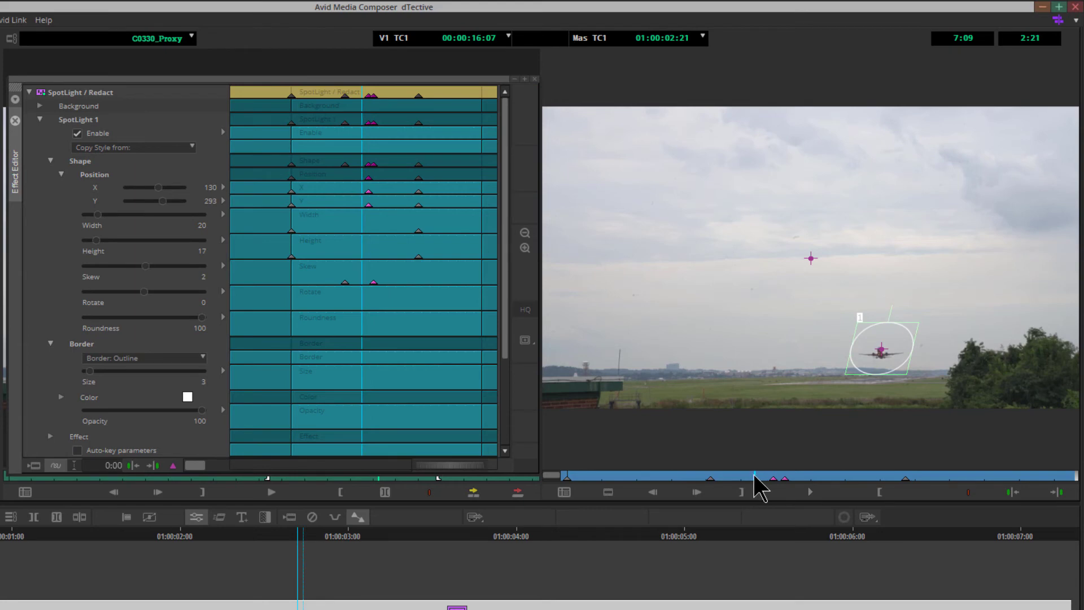
{"action": "left_click_drag", "start_coordinate": [756, 476], "coordinate": [753, 476]}
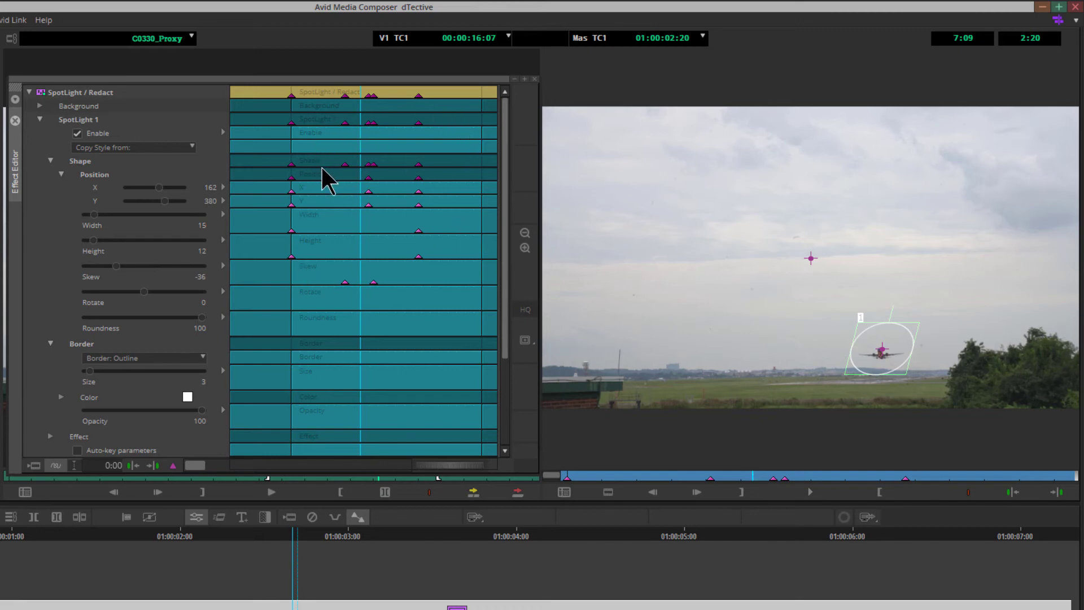
{"action": "key", "text": "Delete"}
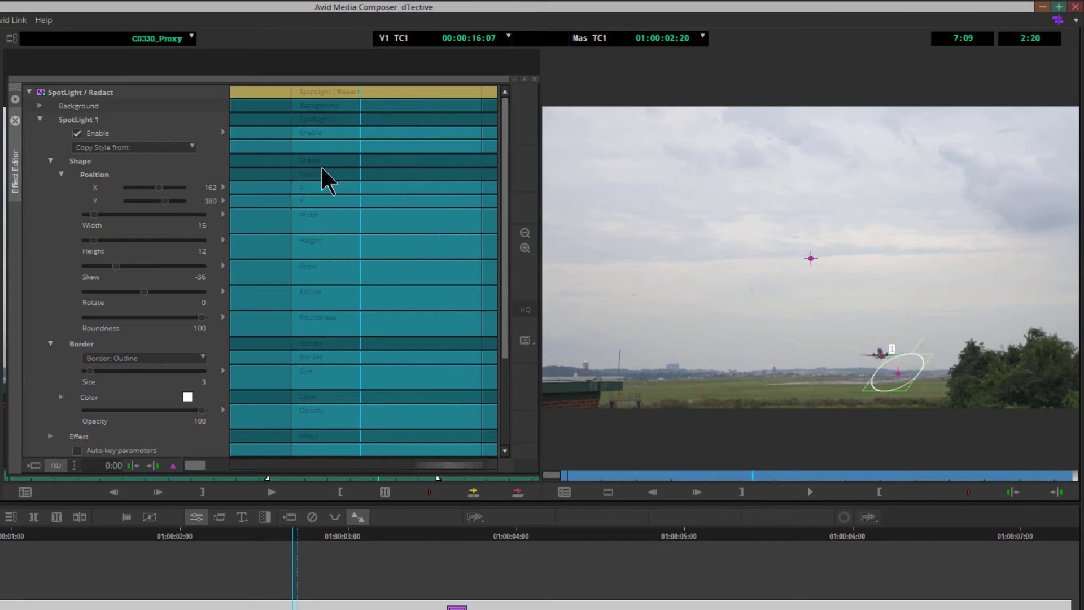
{"action": "key", "text": "ctrl+z"}
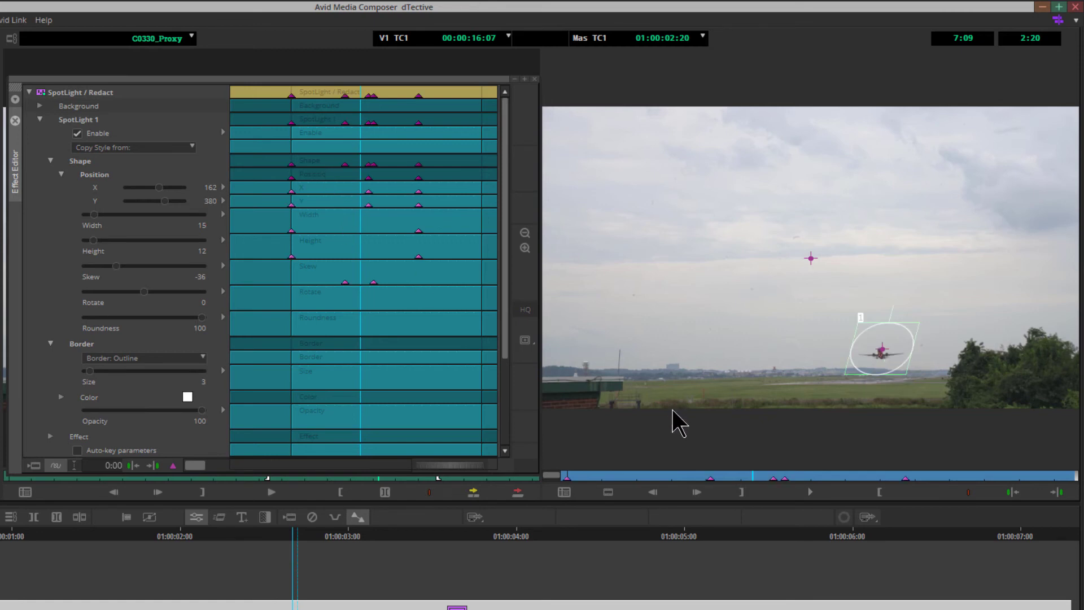
- Drag two keyframes in the position bar slightly earlier in the clip
{"action": "left_click", "coordinate": [745, 478]}
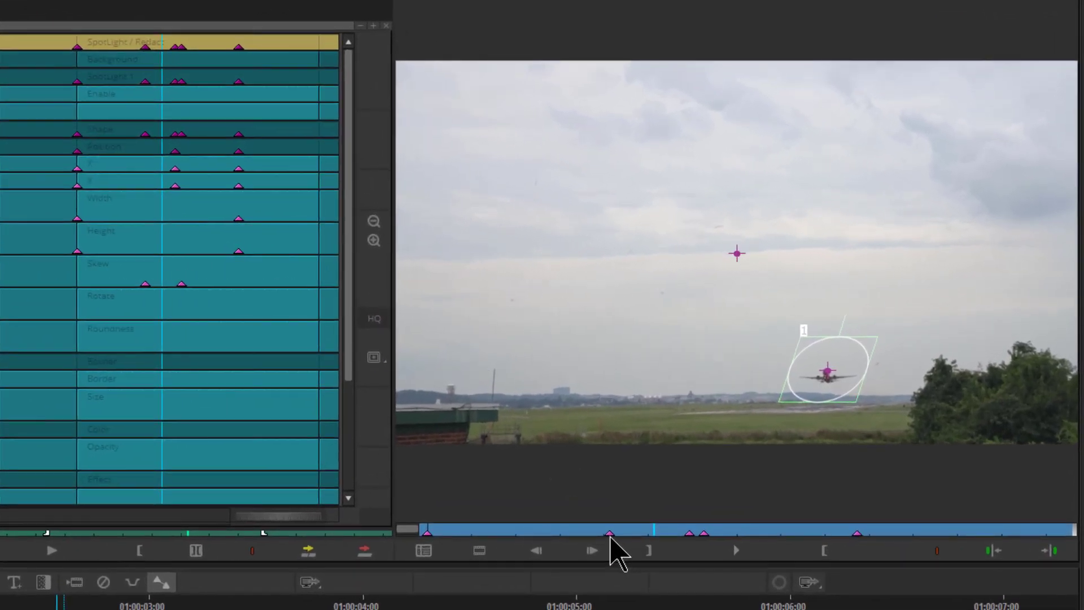
{"action": "left_click", "coordinate": [609, 536]}
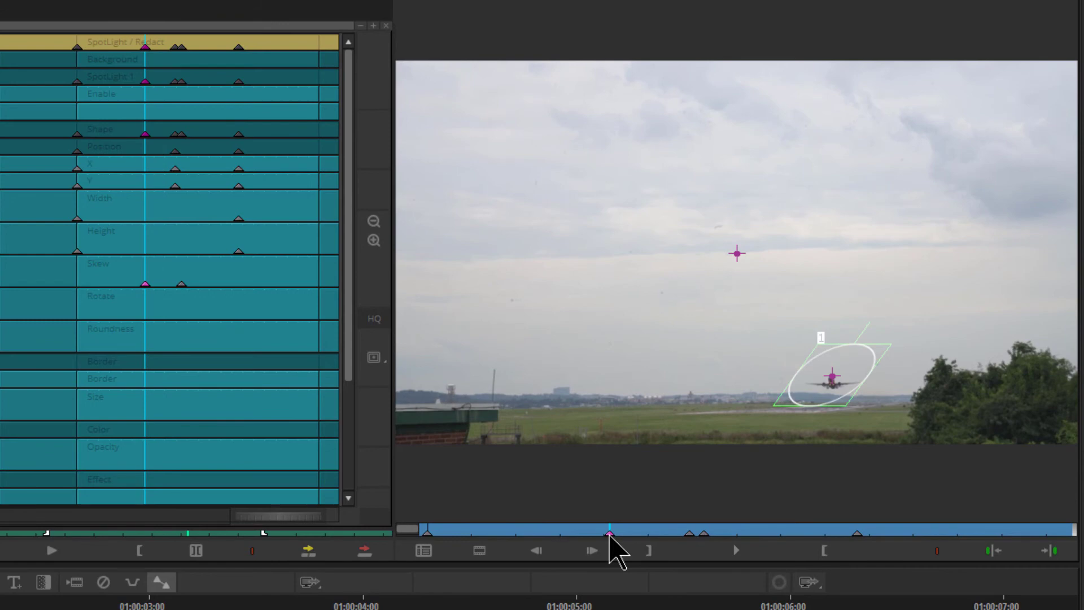
{"action": "mouse_move", "coordinate": [609, 535]}
{"action": "left_mouse_down"}
{"action": "mouse_move", "coordinate": [666, 536]}
{"action": "mouse_move", "coordinate": [510, 534]}
{"action": "mouse_move", "coordinate": [592, 535]}
{"action": "left_mouse_up"}
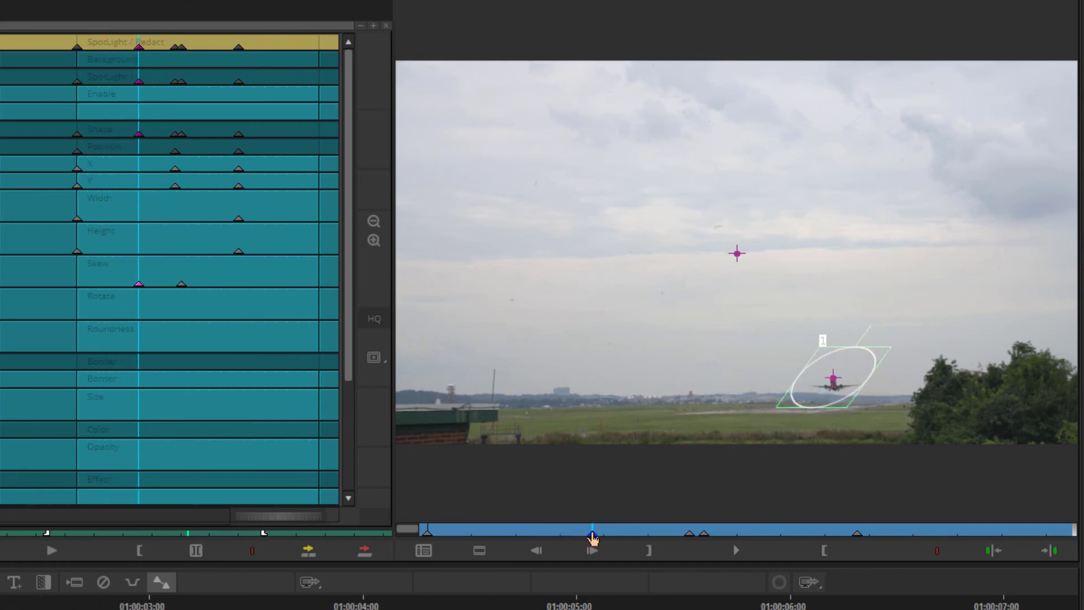
{"action": "left_click", "coordinate": [689, 536]}
{"action": "mouse_move", "coordinate": [688, 535]}
{"action": "left_mouse_down"}
{"action": "mouse_move", "coordinate": [647, 539]}
{"action": "mouse_move", "coordinate": [668, 537]}
{"action": "left_mouse_up"}
- Drag two later keyframes in the position bar further along the clip
{"action": "left_click", "coordinate": [706, 536]}
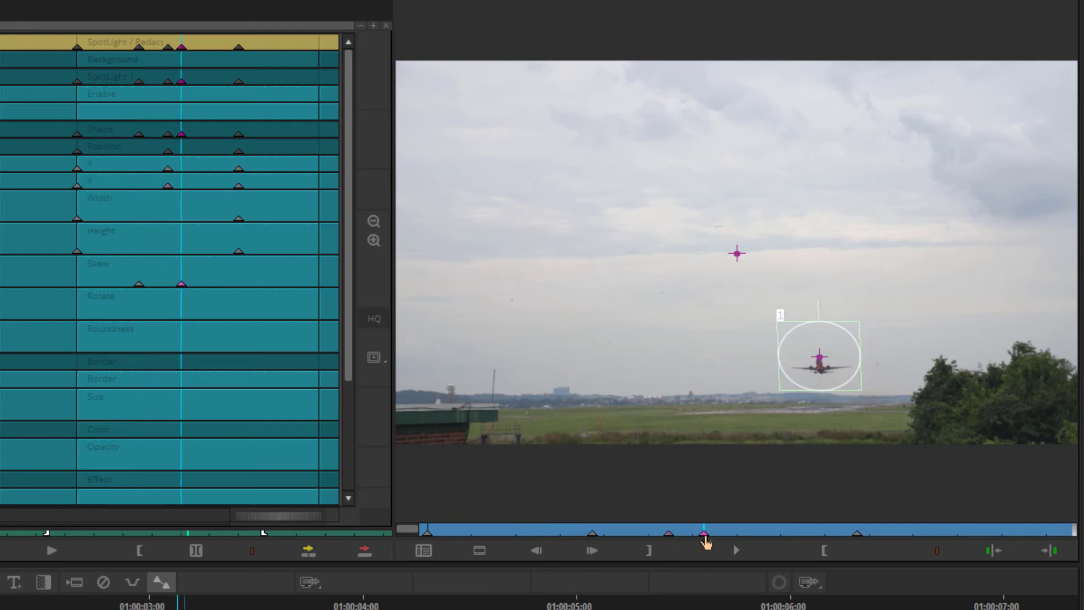
{"action": "left_click_drag", "start_coordinate": [742, 541], "coordinate": [760, 539]}
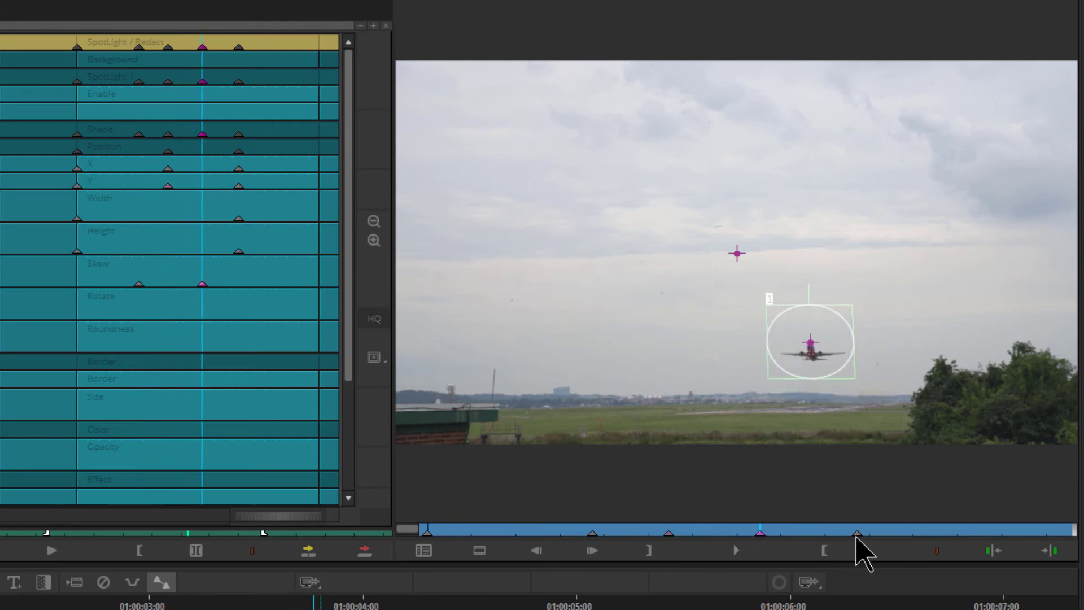
{"action": "left_click", "coordinate": [858, 537]}
{"action": "left_click_drag", "start_coordinate": [859, 539], "coordinate": [875, 537]}
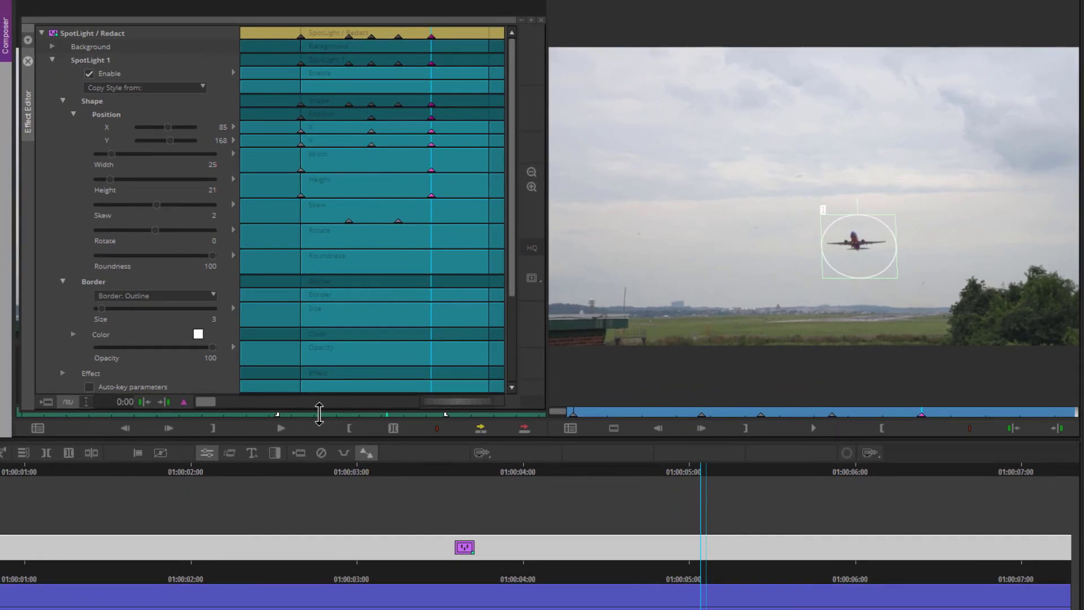
- Jump between the previous and next keyframes to review the spotlight on the airplane
{"action": "left_click", "coordinate": [144, 402]}
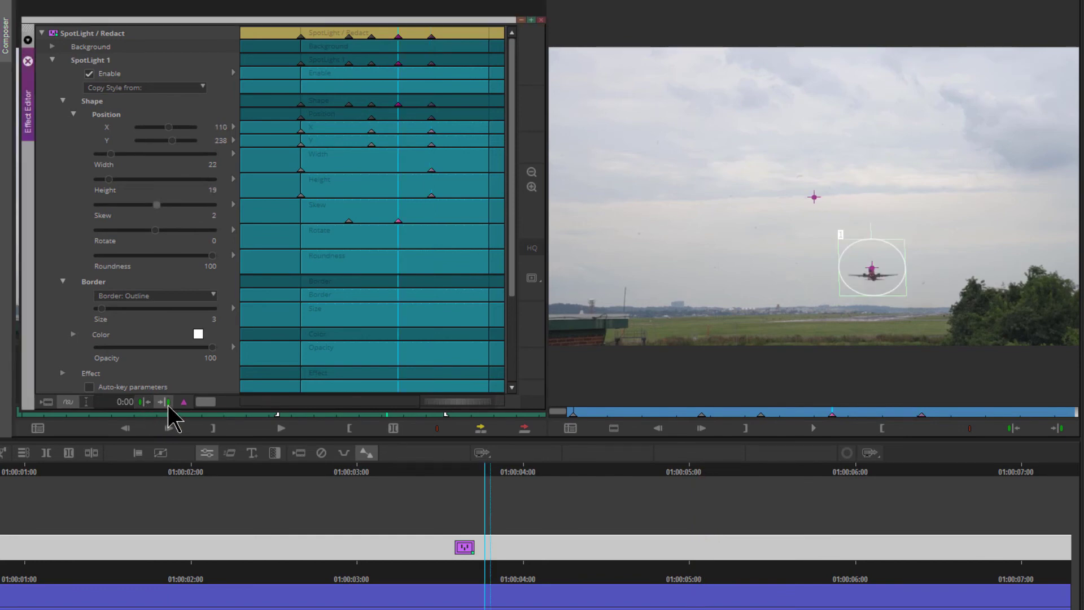
{"action": "left_click", "coordinate": [168, 403]}
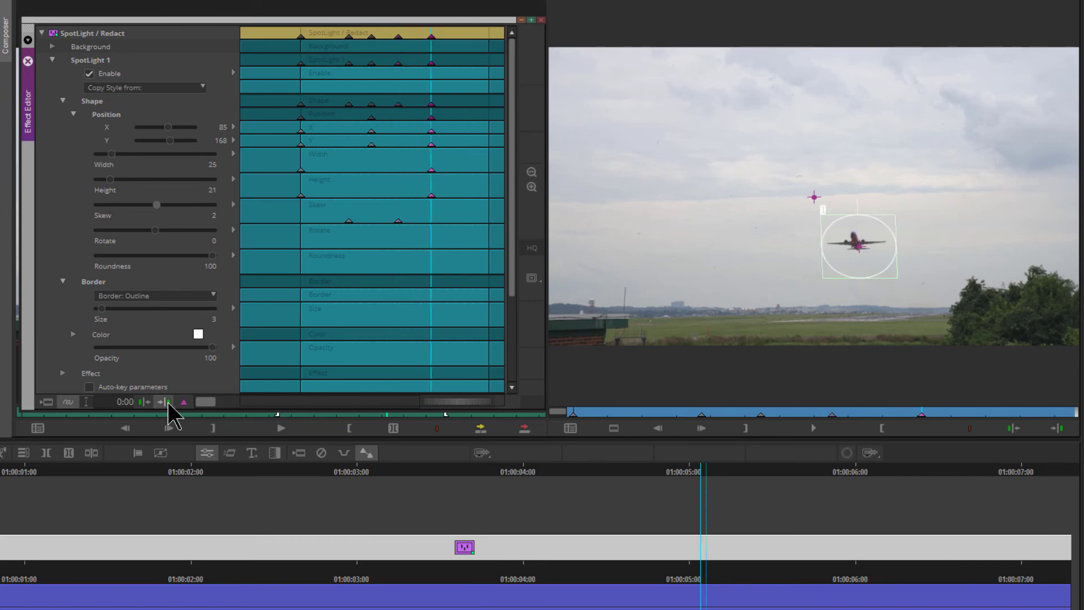
{"action": "left_click", "coordinate": [915, 415]}
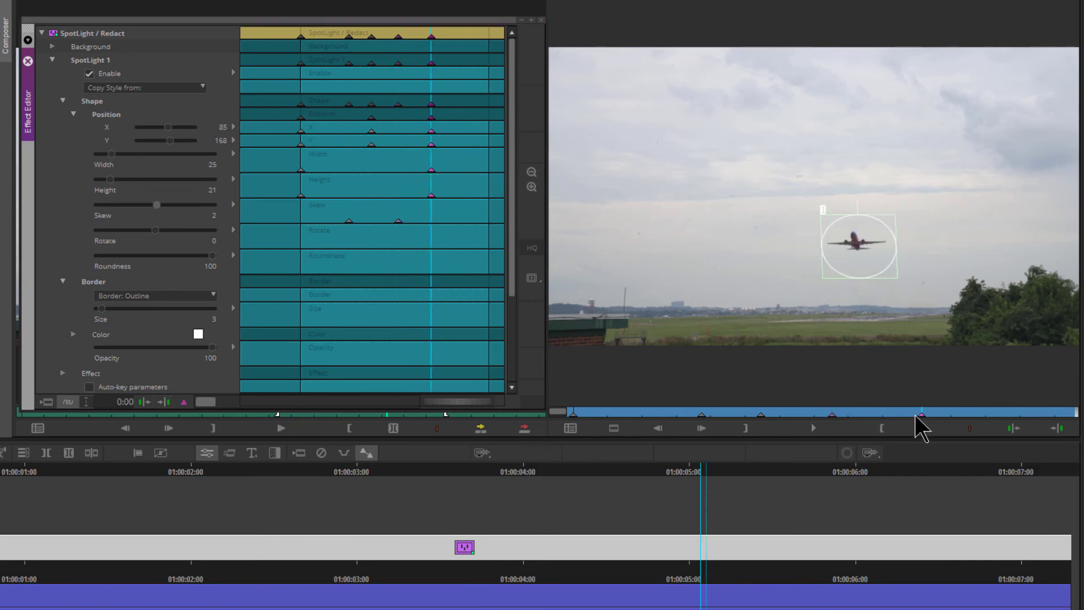
- Nudge the spotlight onto the airplane at two frames near the end of the clip
{"action": "left_click", "coordinate": [919, 416]}
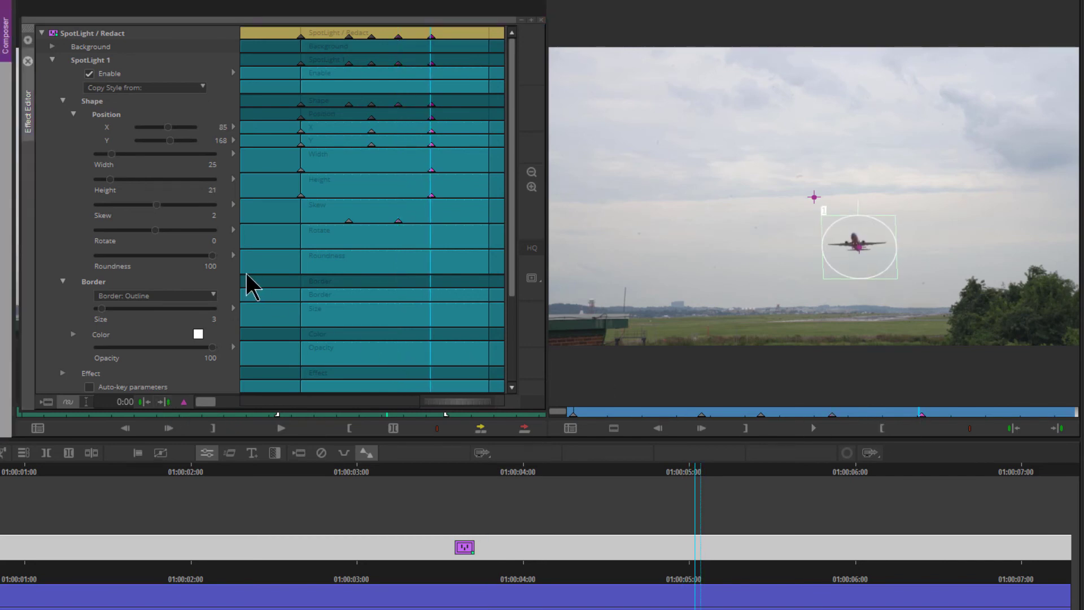
{"action": "left_click", "coordinate": [865, 247]}
{"action": "left_click_drag", "start_coordinate": [865, 247], "coordinate": [861, 245]}
{"action": "left_click", "coordinate": [914, 414]}
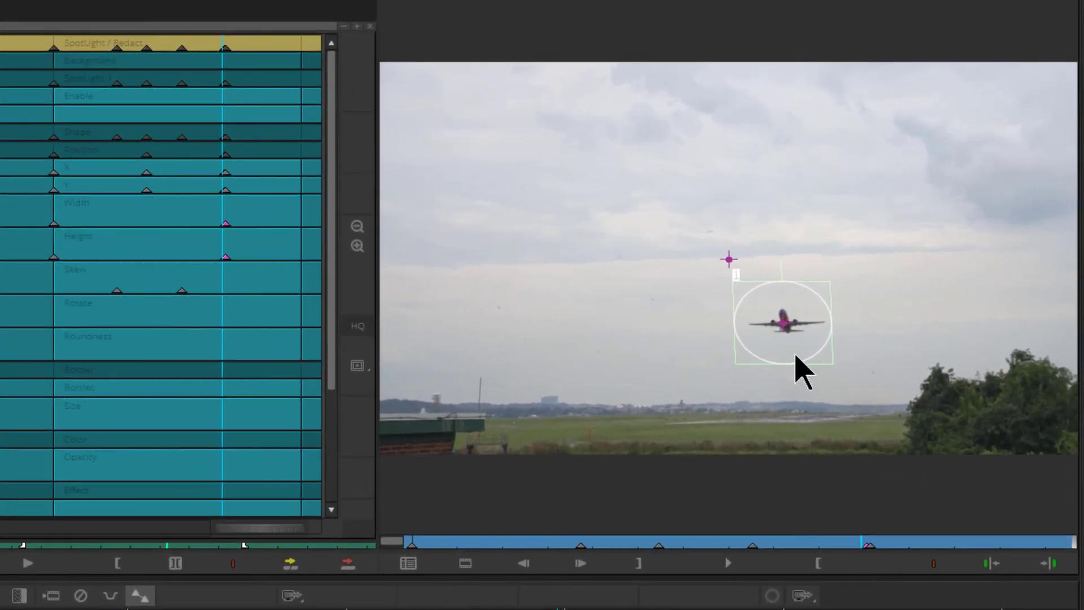
{"action": "left_click_drag", "start_coordinate": [784, 324], "coordinate": [780, 321]}
{"action": "left_click", "coordinate": [853, 544]}
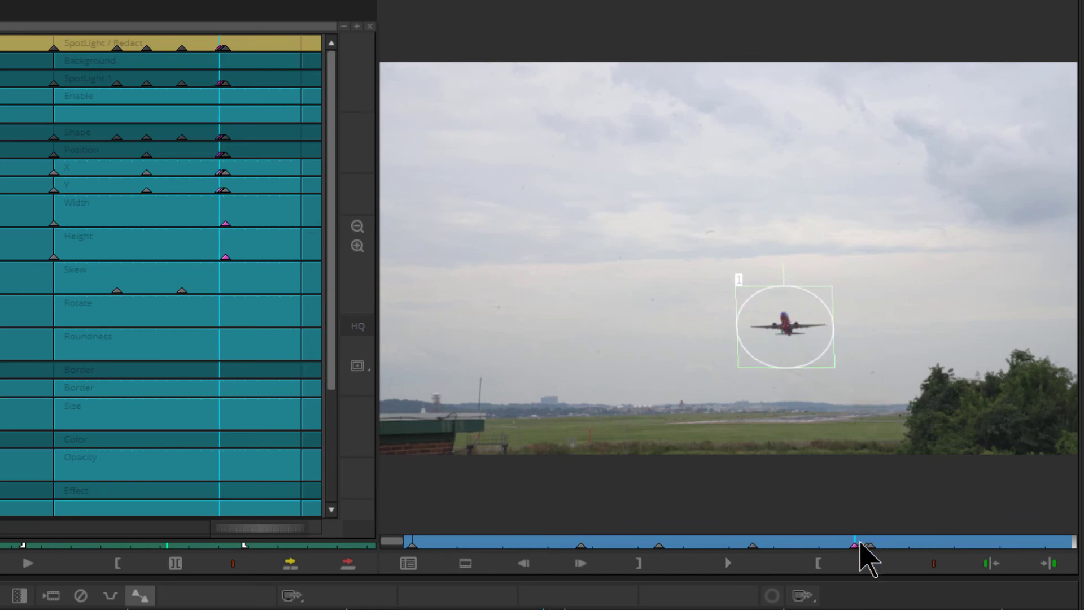
{"action": "left_click", "coordinate": [851, 543]}
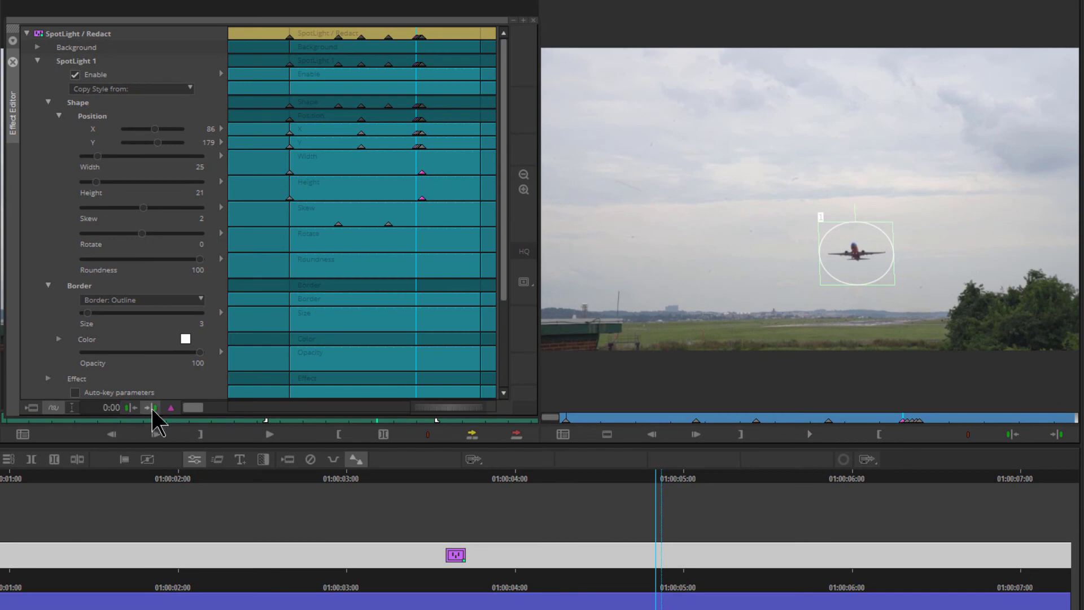
- Jump to the end of the clip and move the spotlight up onto the airplane
{"action": "left_click", "coordinate": [157, 408]}
{"action": "left_click", "coordinate": [157, 408]}
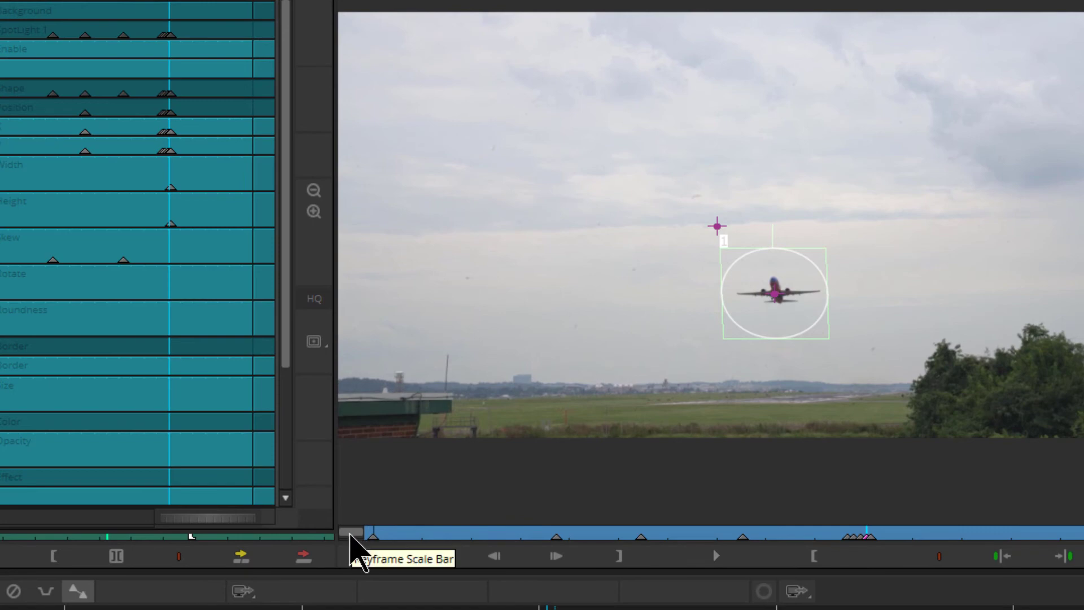
{"action": "left_click_drag", "start_coordinate": [350, 534], "coordinate": [463, 539]}
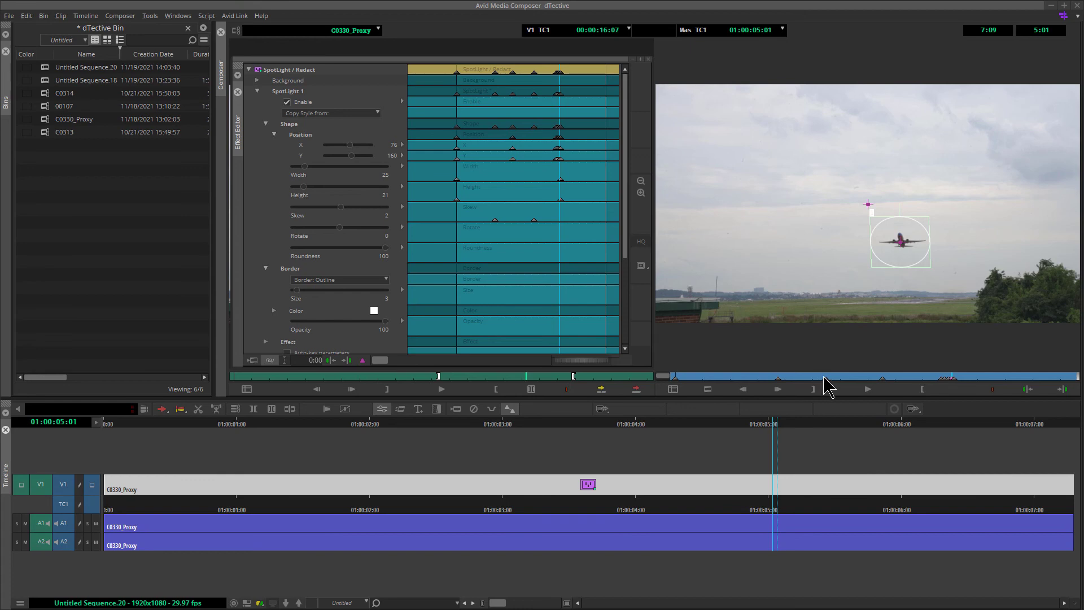
{"action": "left_click", "coordinate": [998, 378]}
{"action": "left_click_drag", "start_coordinate": [997, 387], "coordinate": [1072, 390]}
{"action": "left_click_drag", "start_coordinate": [913, 265], "coordinate": [904, 198]}
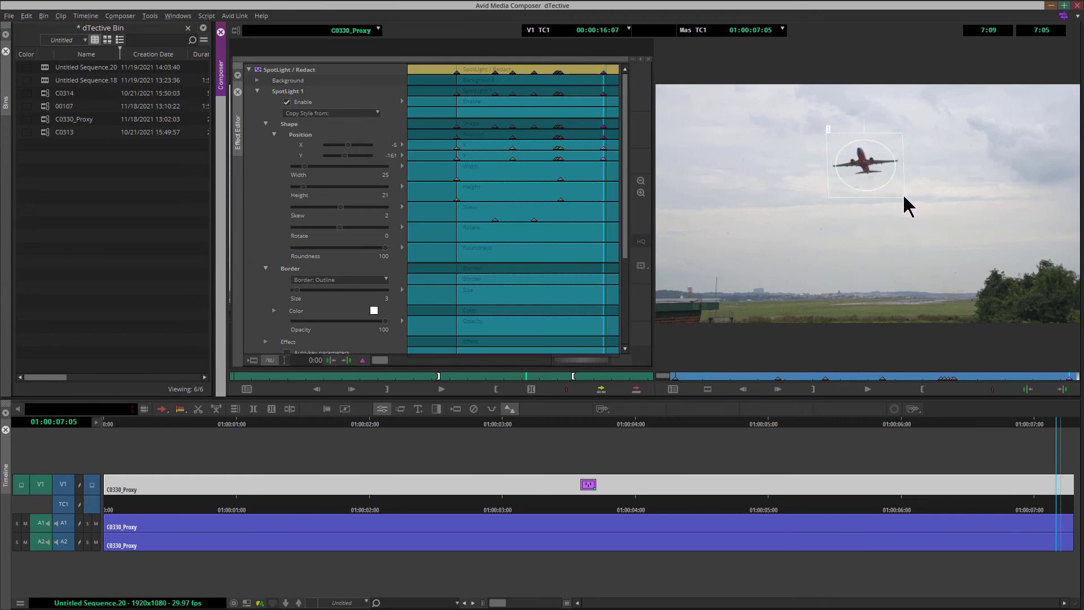
- At the clip's last frame, enlarge the spotlight slightly around the airplane
{"action": "left_click_drag", "start_coordinate": [1067, 378], "coordinate": [1079, 376]}
{"action": "left_click_drag", "start_coordinate": [875, 166], "coordinate": [875, 159]}
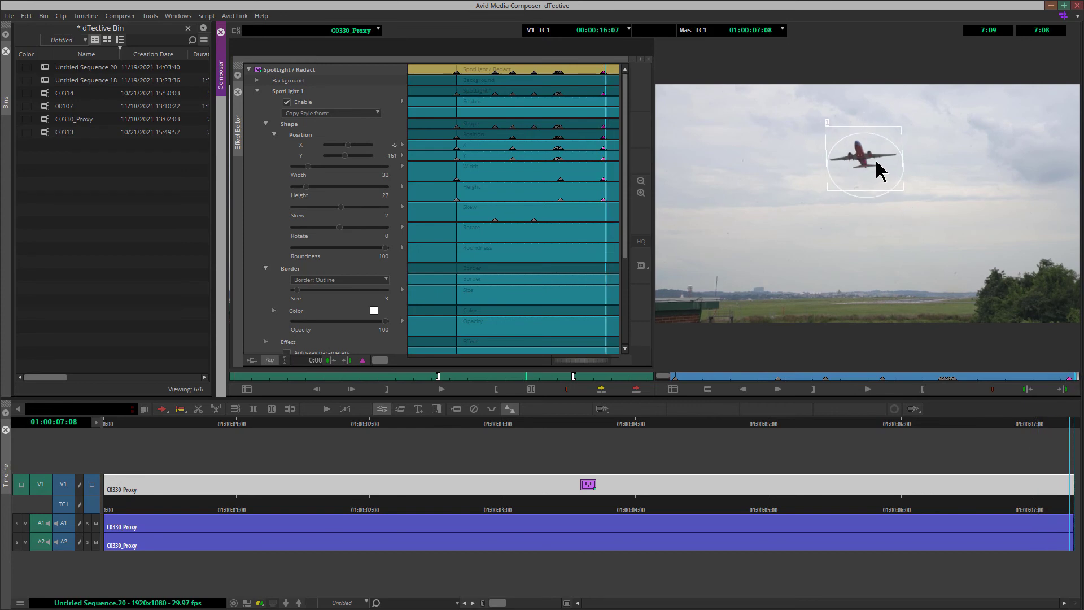
- Set the spotlight's border color to red and its border size to 13
{"action": "left_click", "coordinate": [373, 310]}
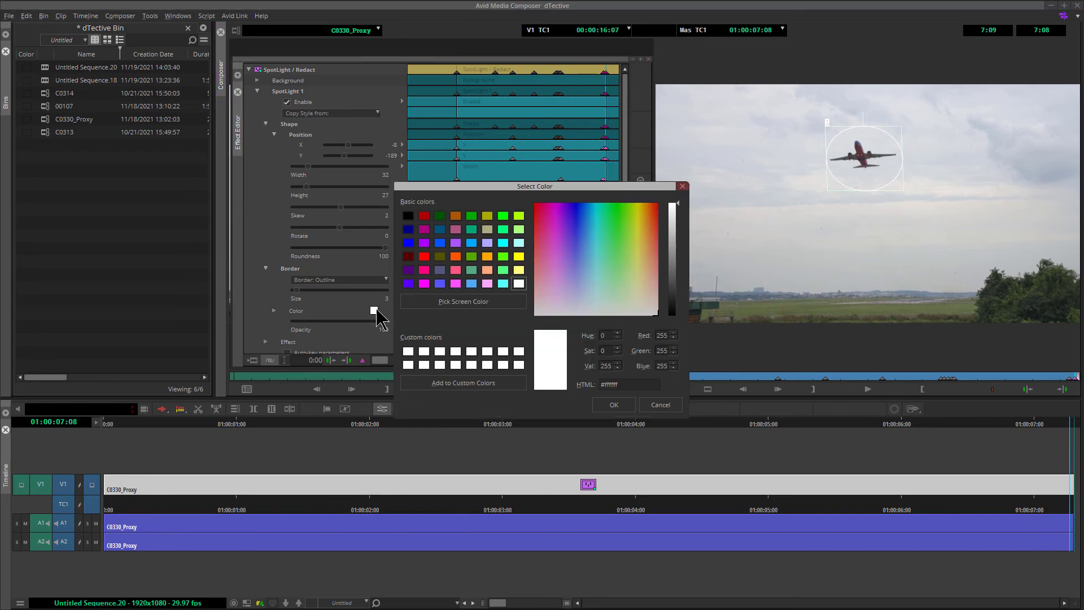
{"action": "left_click", "coordinate": [424, 216]}
{"action": "left_click", "coordinate": [603, 406]}
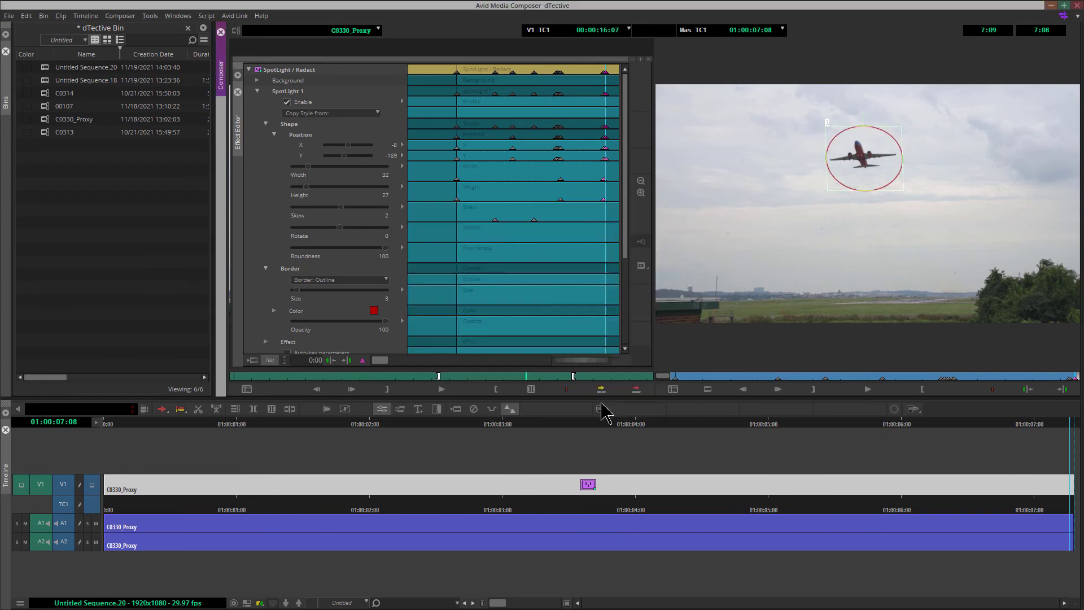
{"action": "left_click_drag", "start_coordinate": [294, 289], "coordinate": [306, 289]}
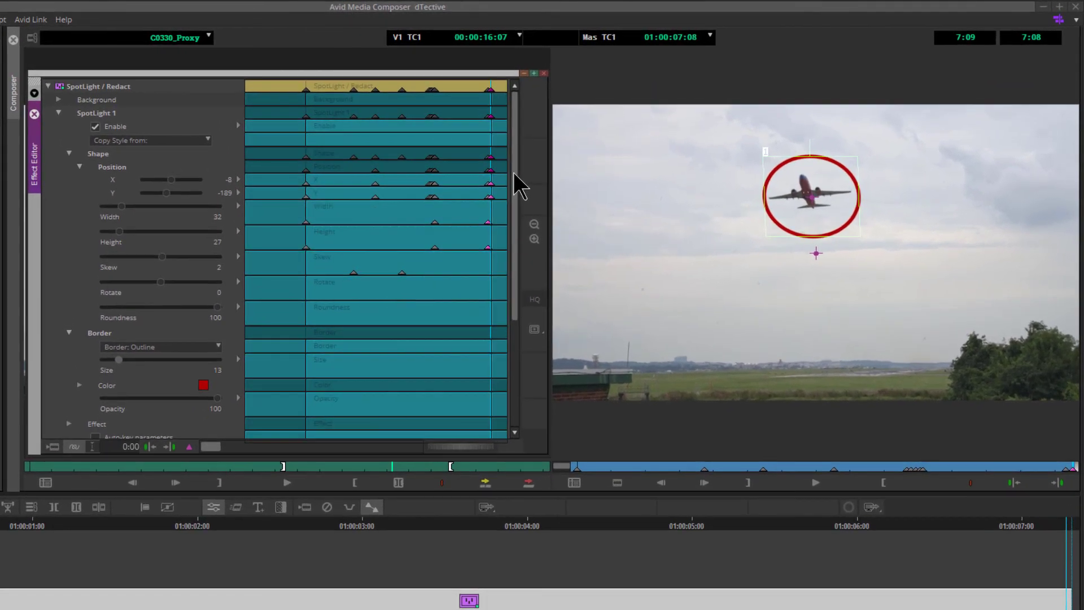
- Set the Animation type to Fade On/Off
{"action": "left_click_drag", "start_coordinate": [514, 171], "coordinate": [516, 312]}
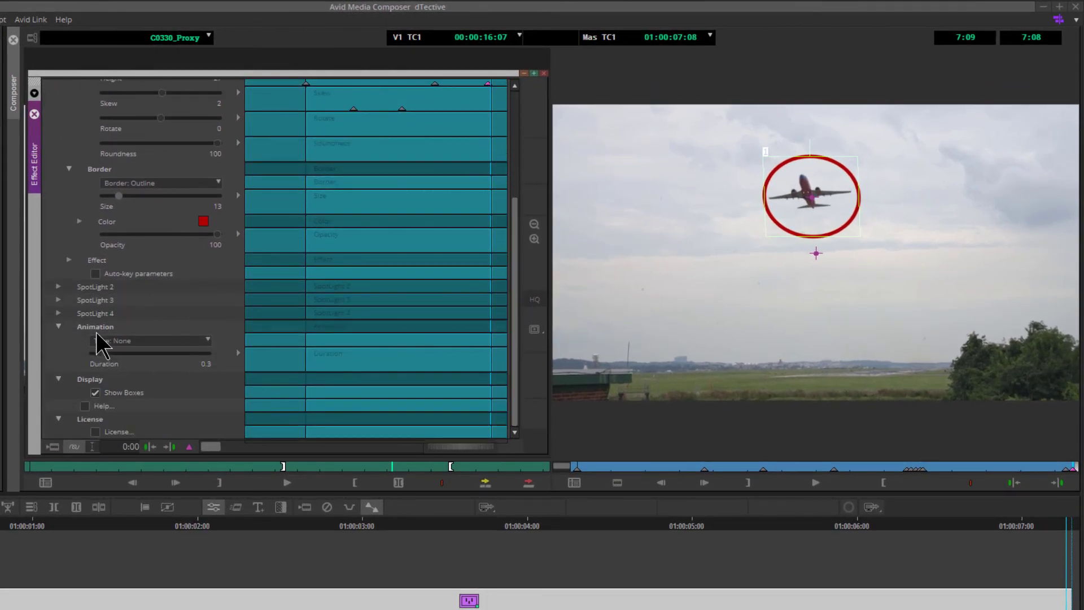
{"action": "left_click", "coordinate": [173, 341]}
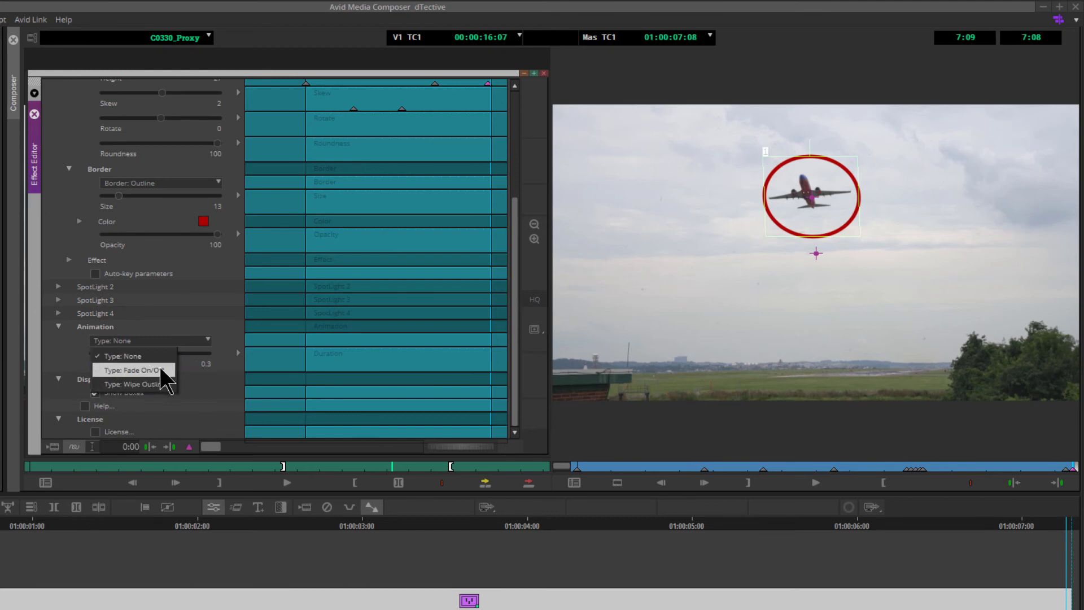
{"action": "left_click", "coordinate": [151, 384]}
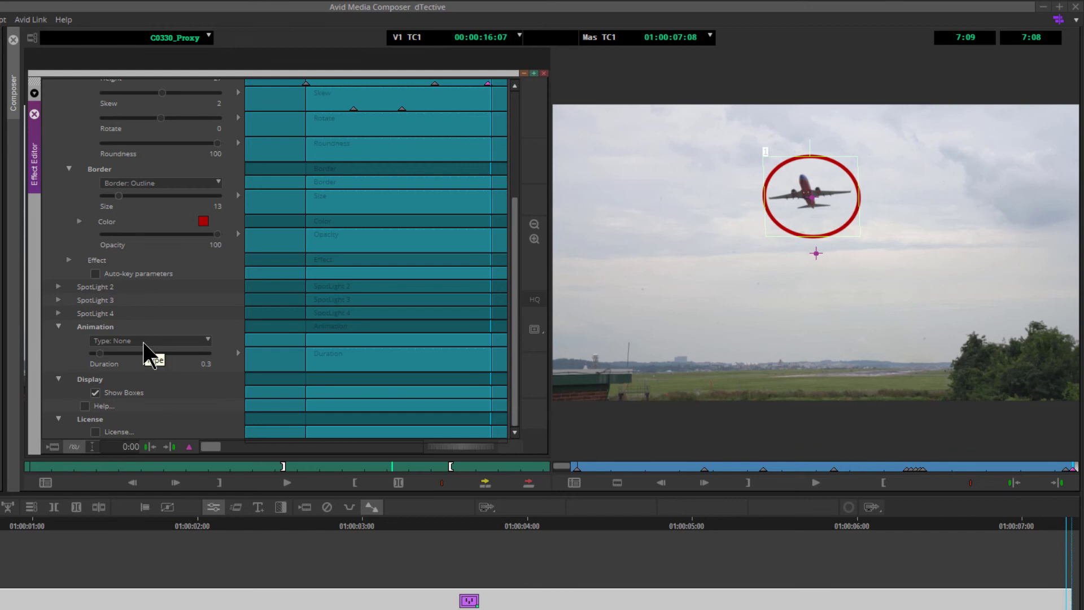
{"action": "left_click", "coordinate": [143, 341]}
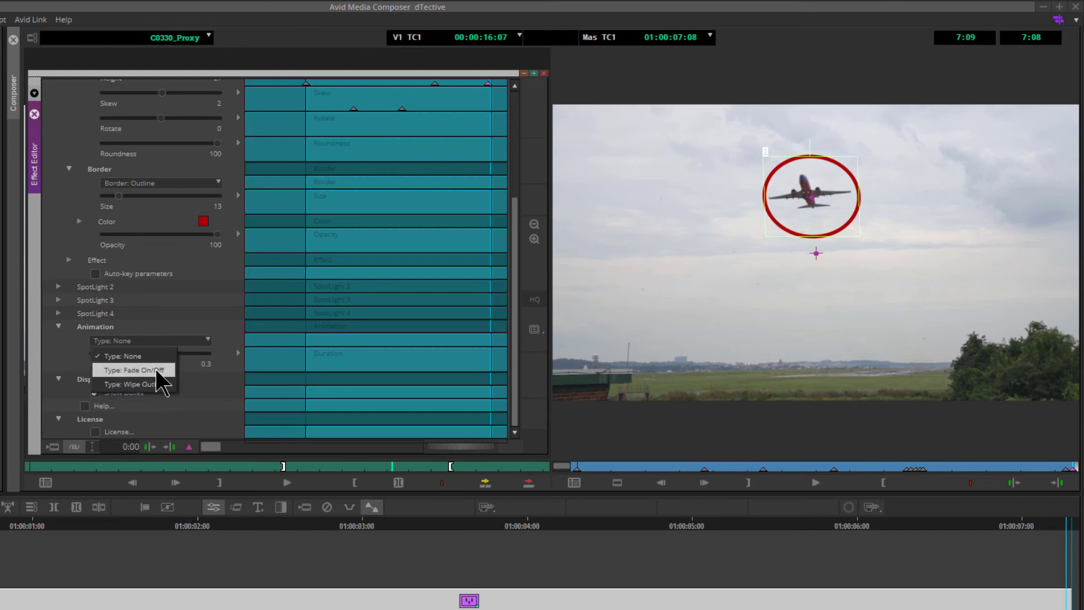
{"action": "left_click", "coordinate": [158, 372]}
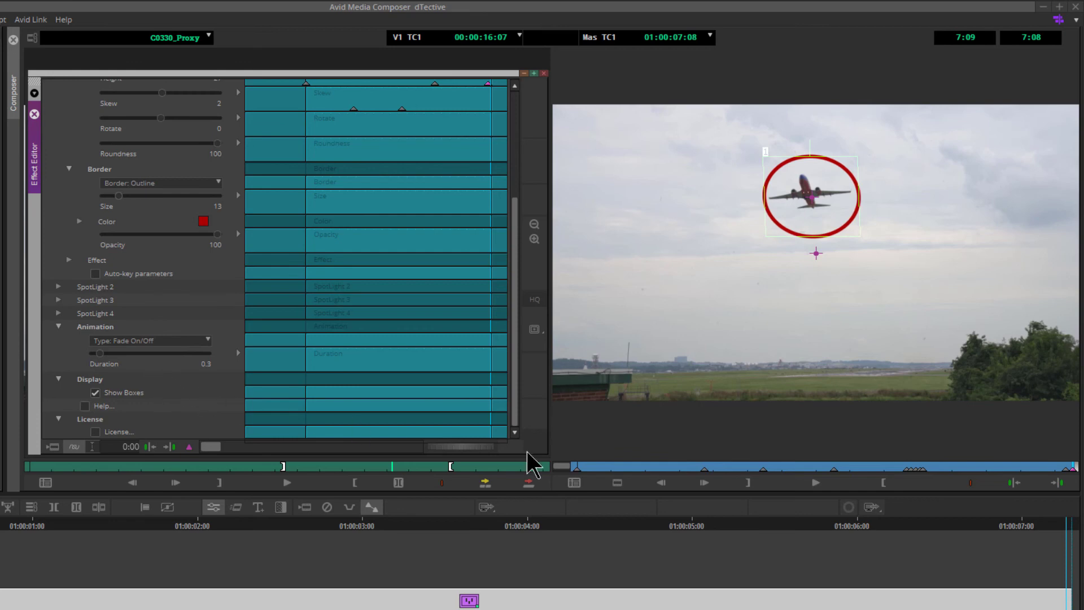
- Return to the start of the clip and play it to preview the spotlight
{"action": "left_click", "coordinate": [666, 467]}
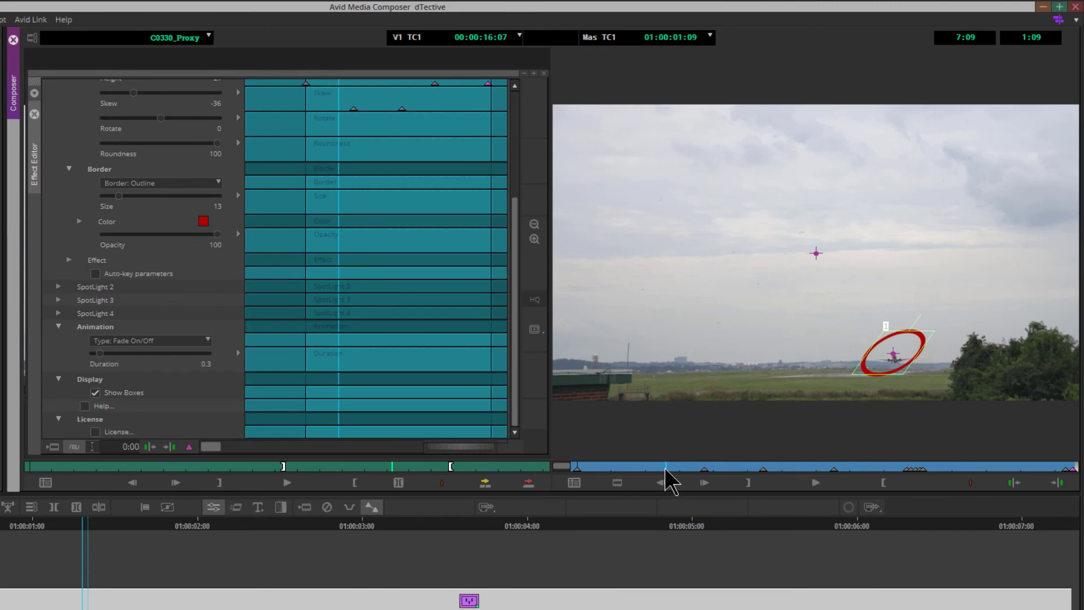
{"action": "key", "text": "Home"}
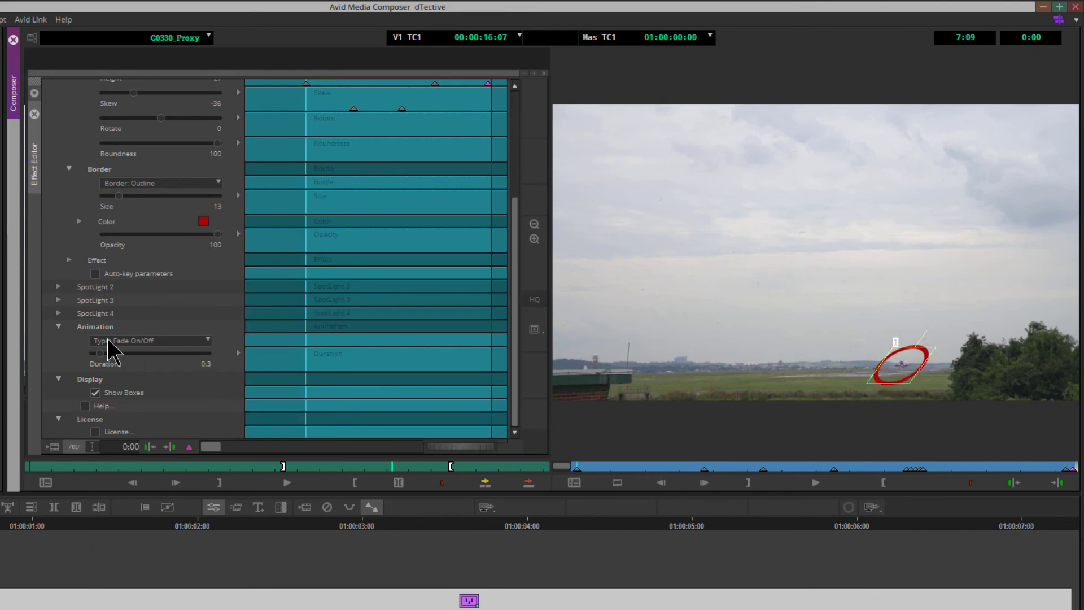
{"action": "left_click", "coordinate": [822, 482]}
{"action": "left_click", "coordinate": [822, 481]}
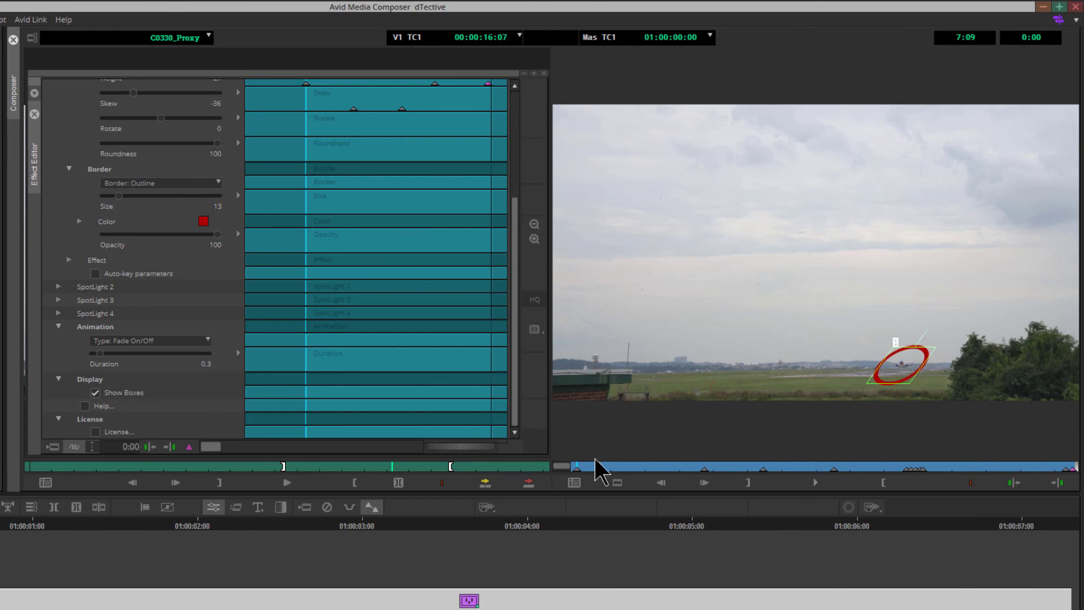
{"action": "left_click_drag", "start_coordinate": [517, 397], "coordinate": [506, 236]}
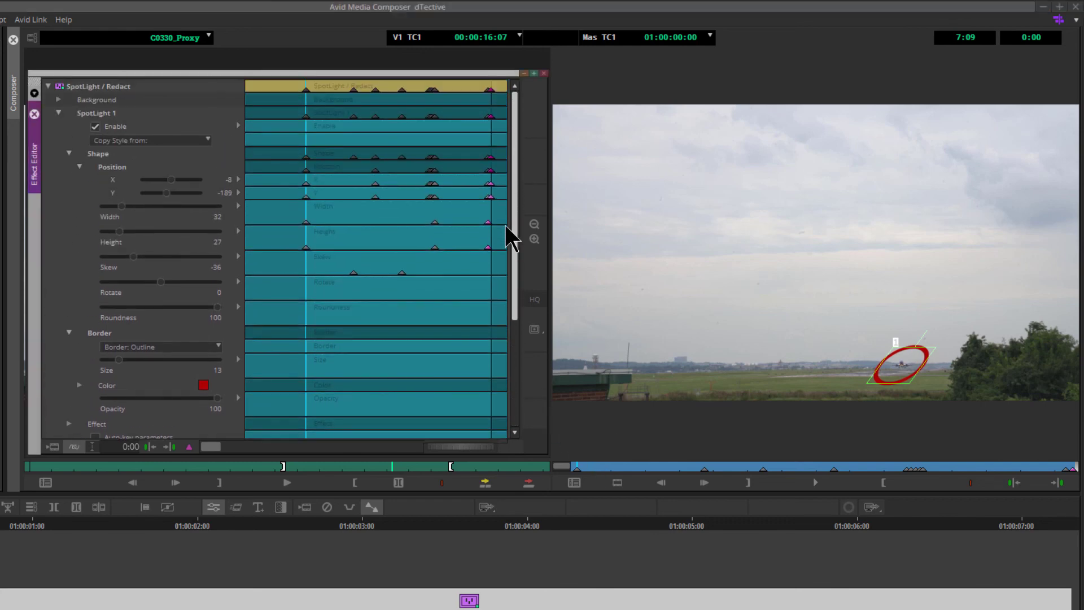
- Try adding a keyframe to the Enable parameter at the clip start, then undo it
{"action": "right_click", "coordinate": [306, 129]}
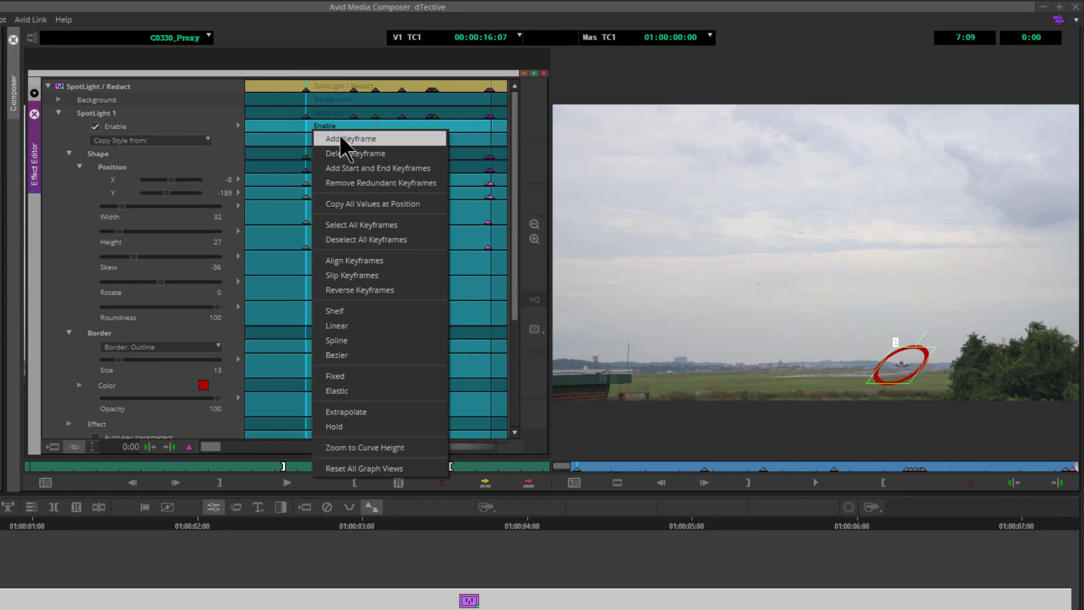
{"action": "left_click", "coordinate": [364, 139]}
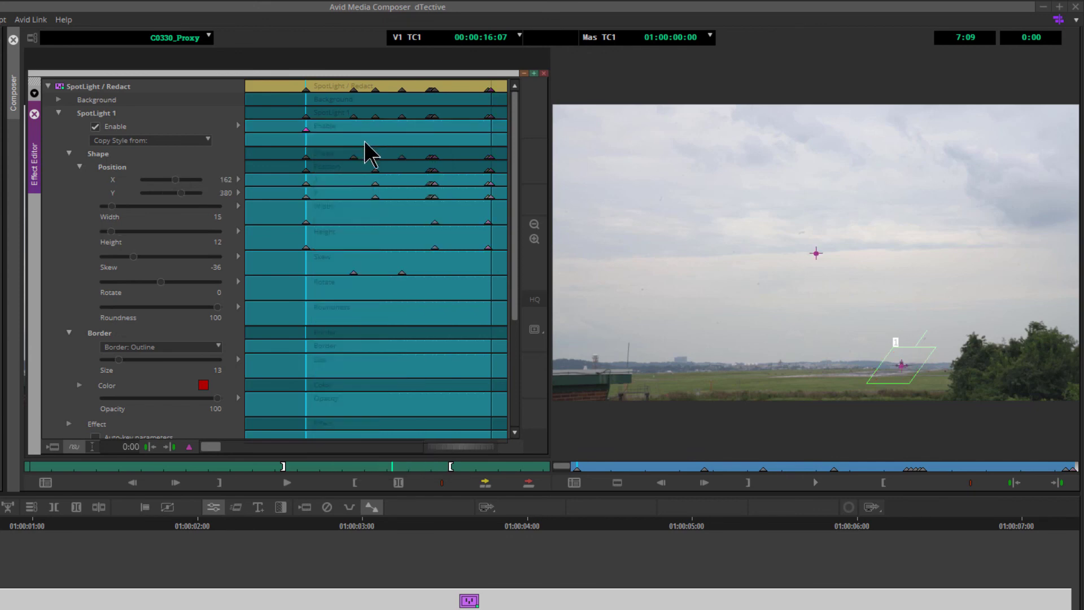
{"action": "key", "text": "ctrl+z"}
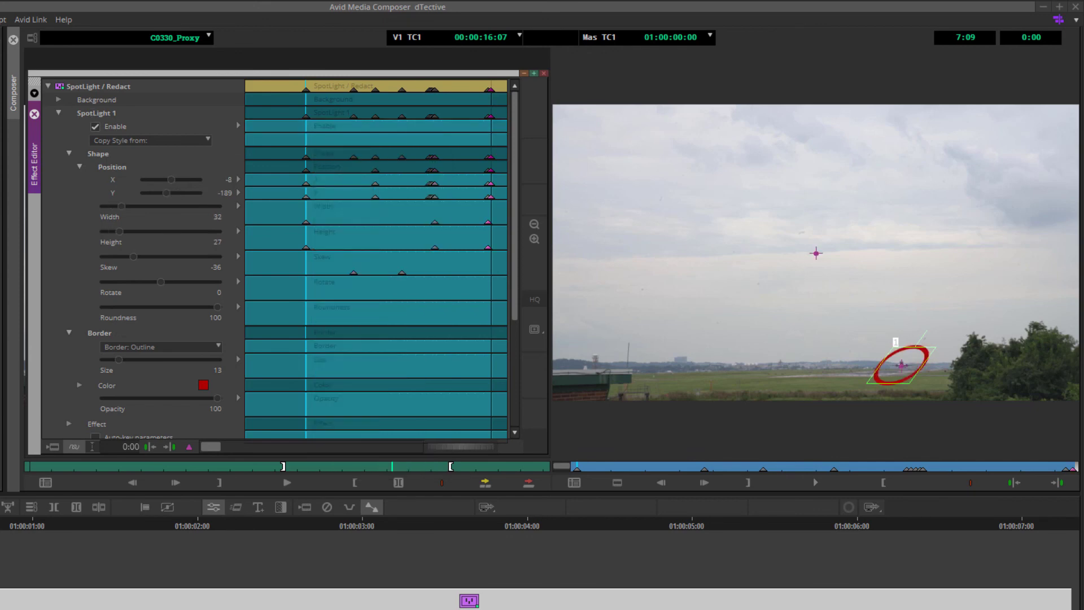
- Add a keyframe to the active Enable parameter at the start of the clip
{"action": "left_click", "coordinate": [308, 127]}
{"action": "left_click", "coordinate": [305, 126]}
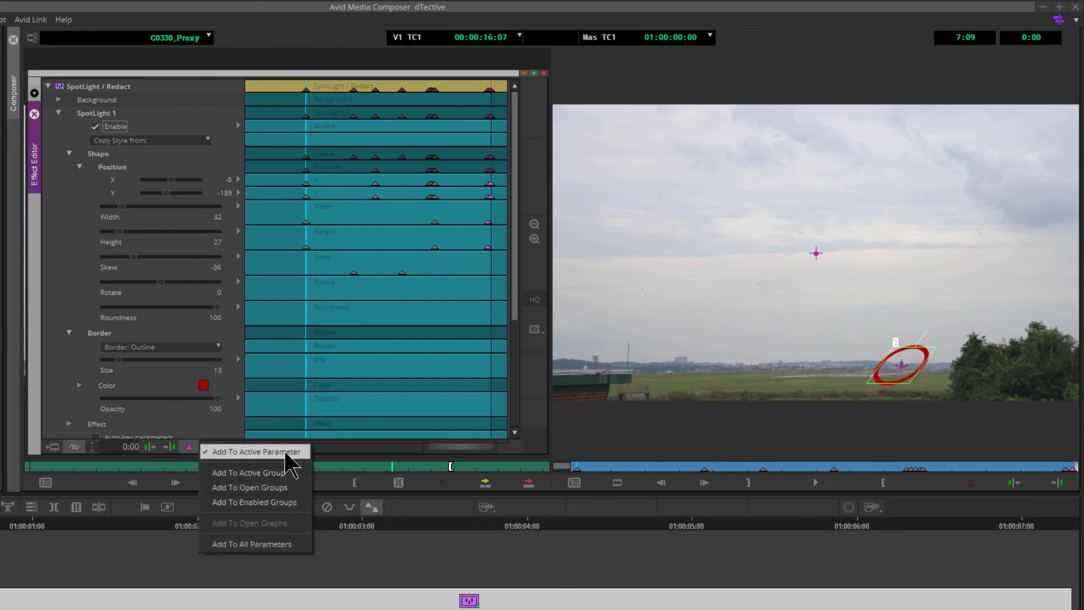
{"action": "left_click", "coordinate": [294, 452]}
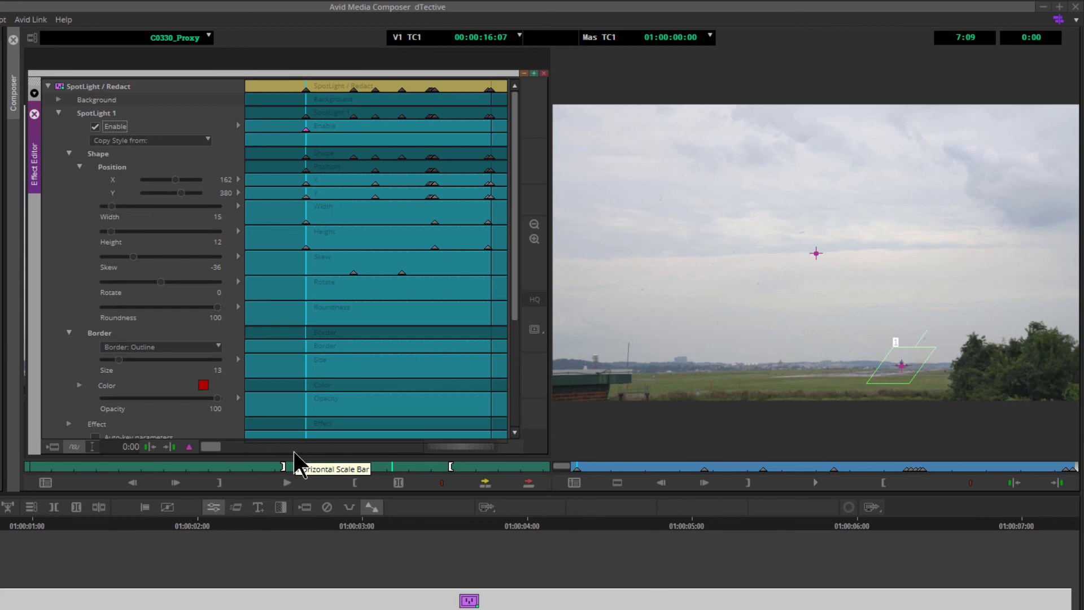
- Jump to the end of the clip and add a keyframe to the Enable parameter
{"action": "key", "text": "End"}
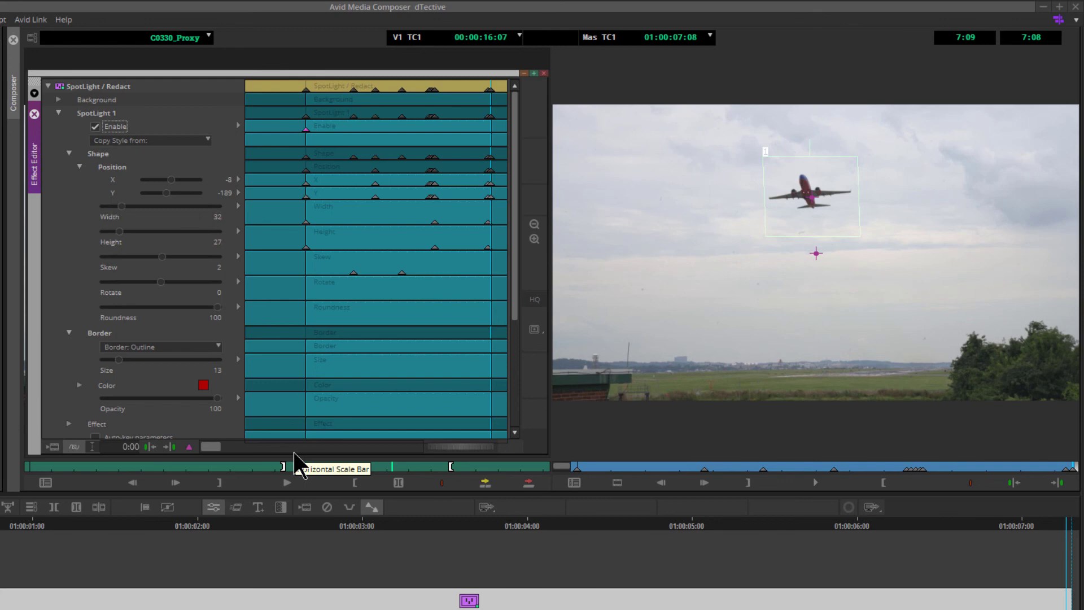
{"action": "right_click", "coordinate": [492, 130]}
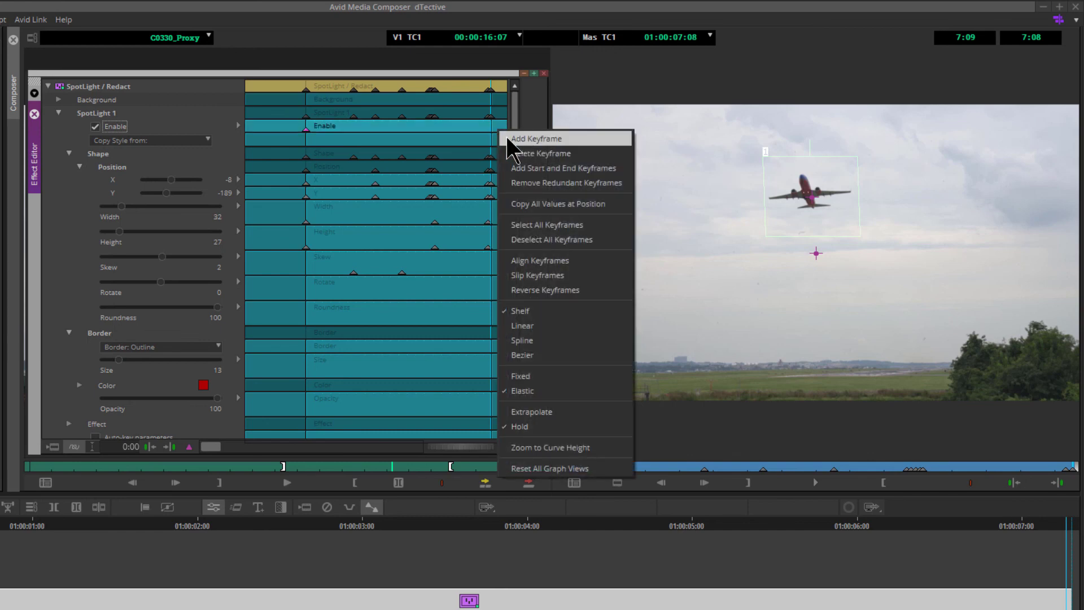
{"action": "left_click", "coordinate": [538, 139]}
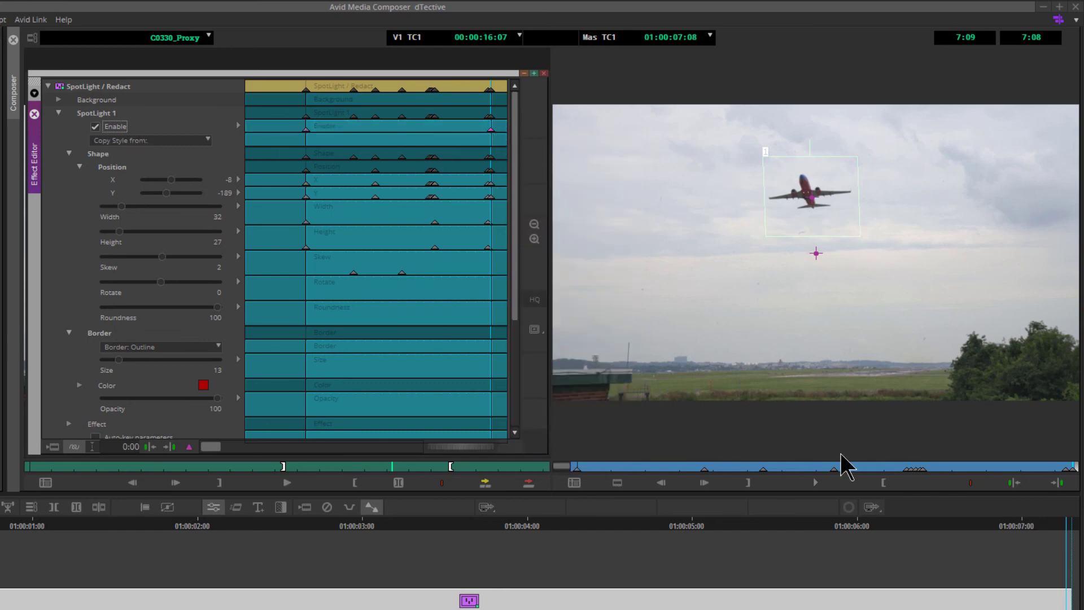
- Set the fade animation Duration to 1.6
{"action": "left_click", "coordinate": [623, 465]}
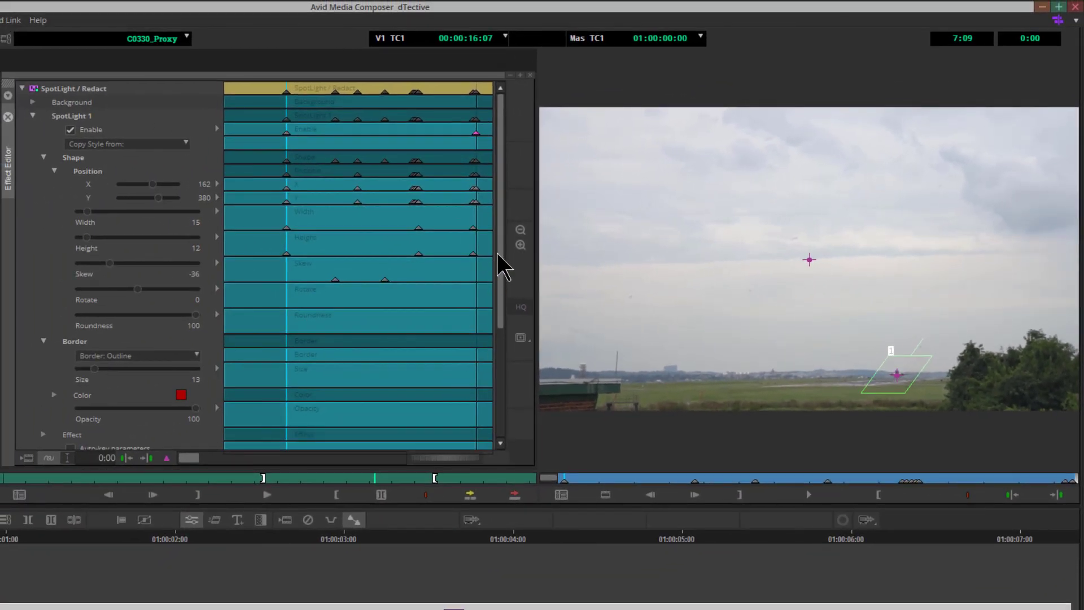
{"action": "left_click_drag", "start_coordinate": [497, 253], "coordinate": [500, 396]}
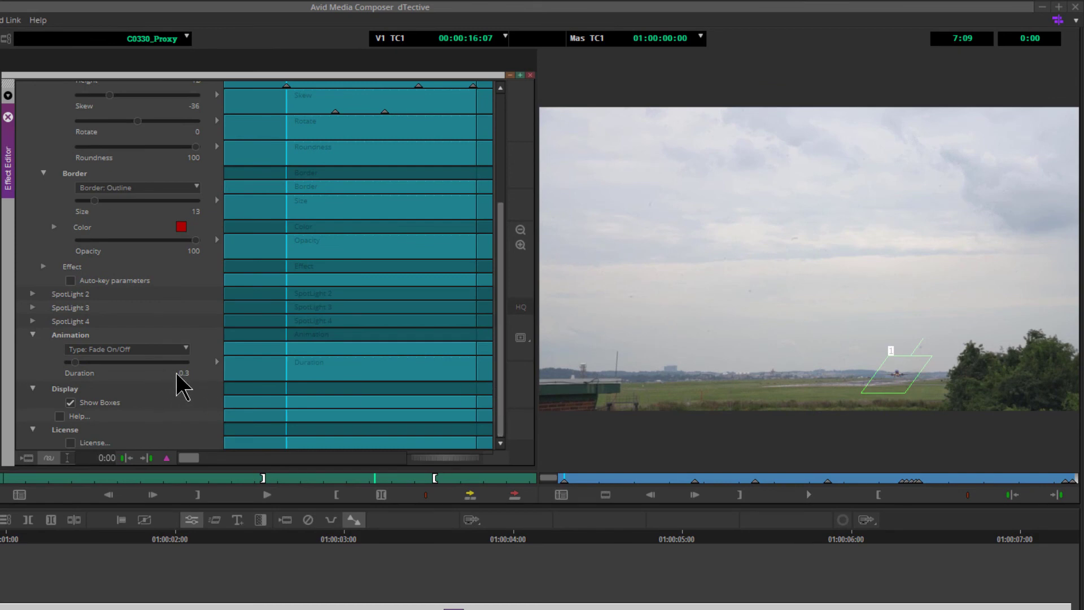
{"action": "left_click_drag", "start_coordinate": [76, 362], "coordinate": [106, 364]}
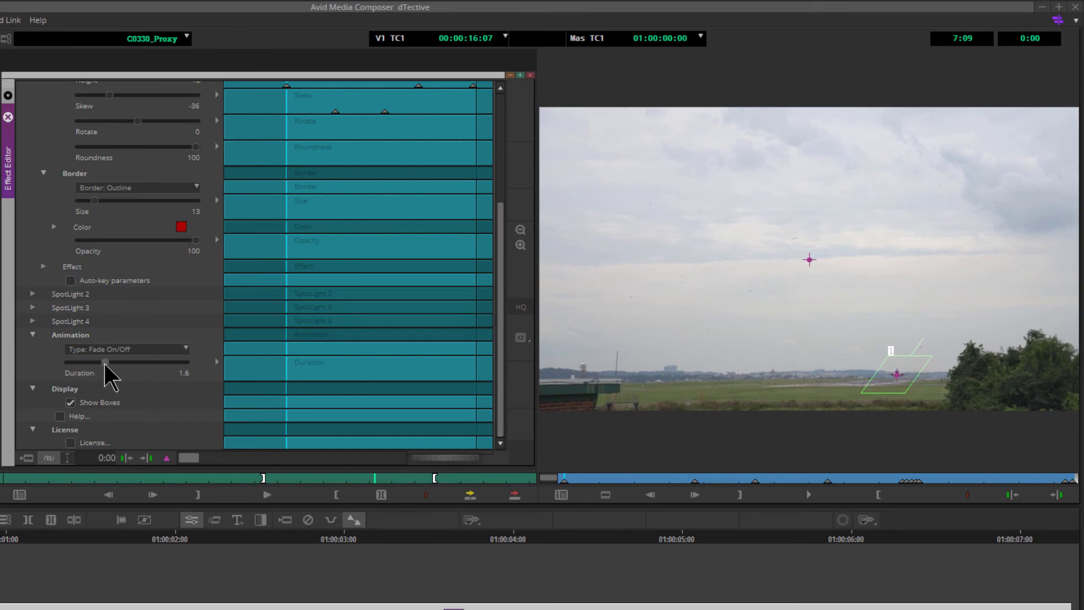
- Play back and scrub the clip to review the spotlight fading on the airplane
{"action": "left_click", "coordinate": [801, 495]}
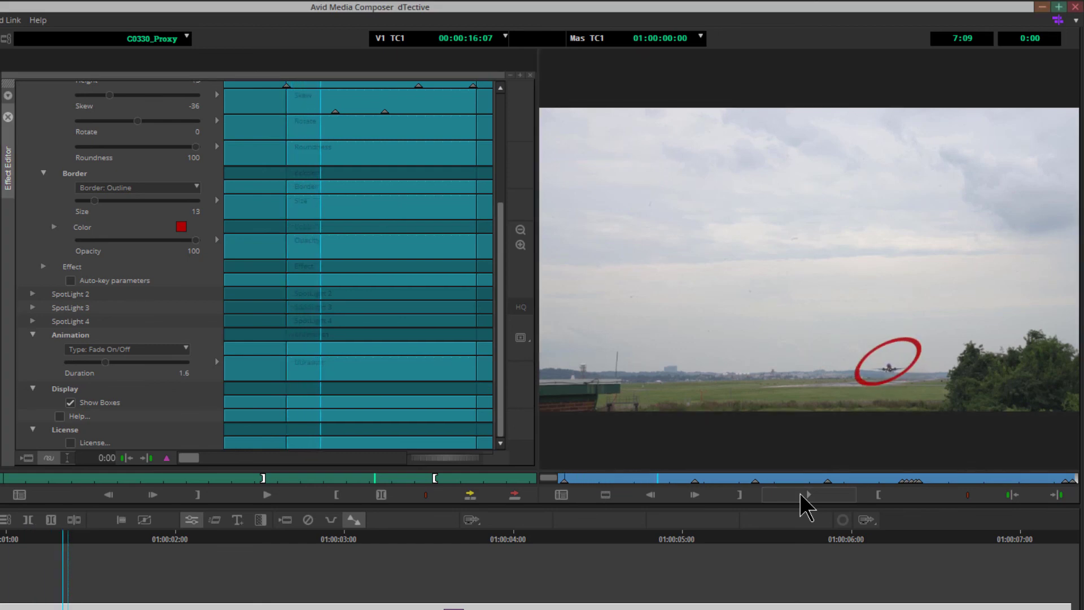
{"action": "left_click", "coordinate": [801, 496]}
{"action": "left_click", "coordinate": [1028, 481]}
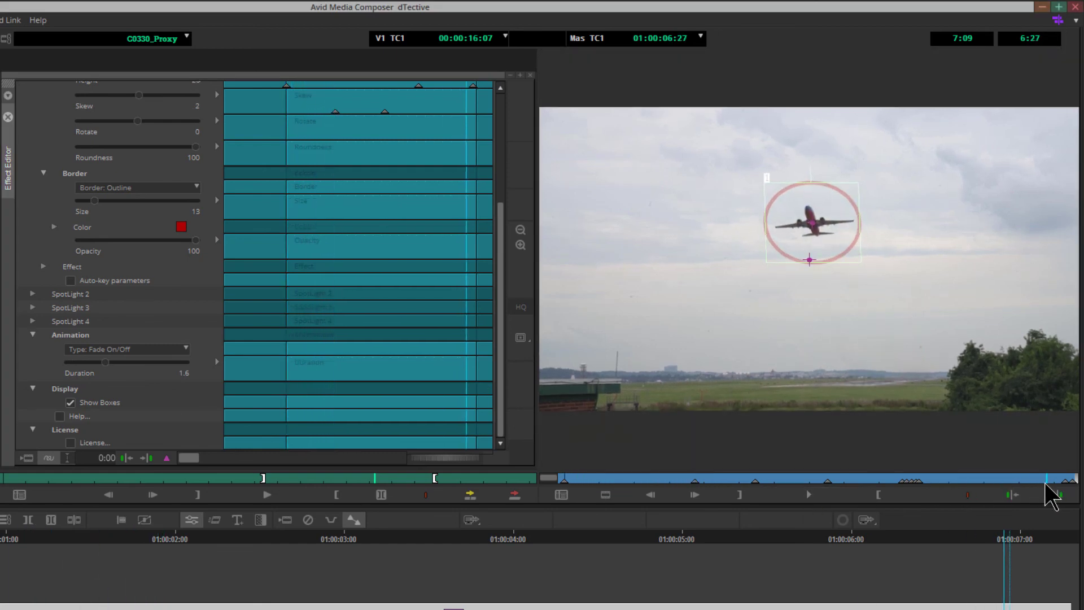
{"action": "left_click", "coordinate": [805, 496]}
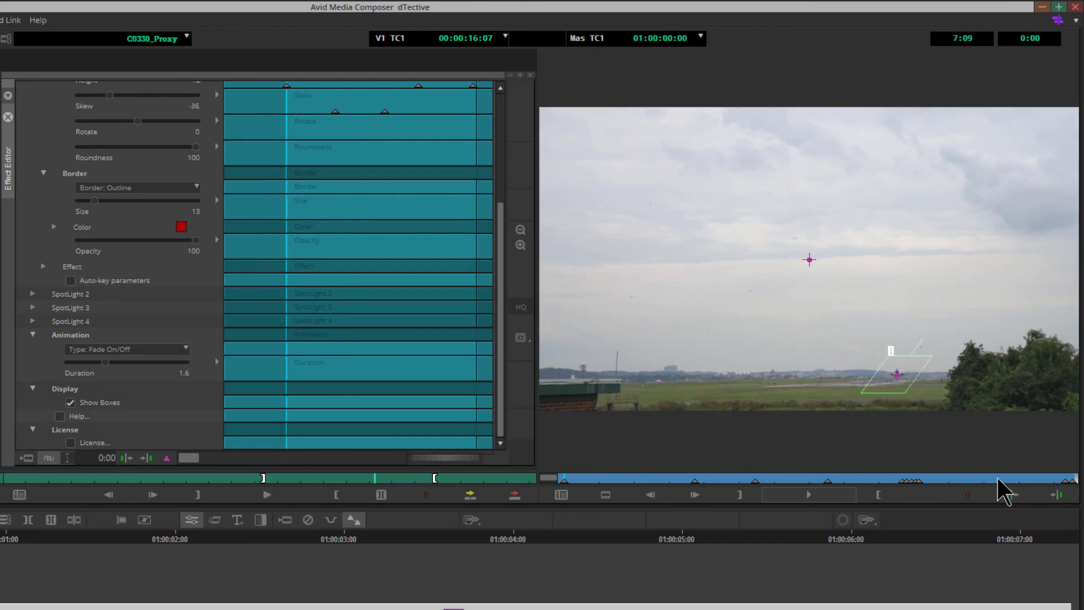
{"action": "mouse_move", "coordinate": [998, 480]}
{"action": "left_mouse_down"}
{"action": "mouse_move", "coordinate": [1046, 480]}
{"action": "mouse_move", "coordinate": [985, 481]}
{"action": "left_mouse_up"}
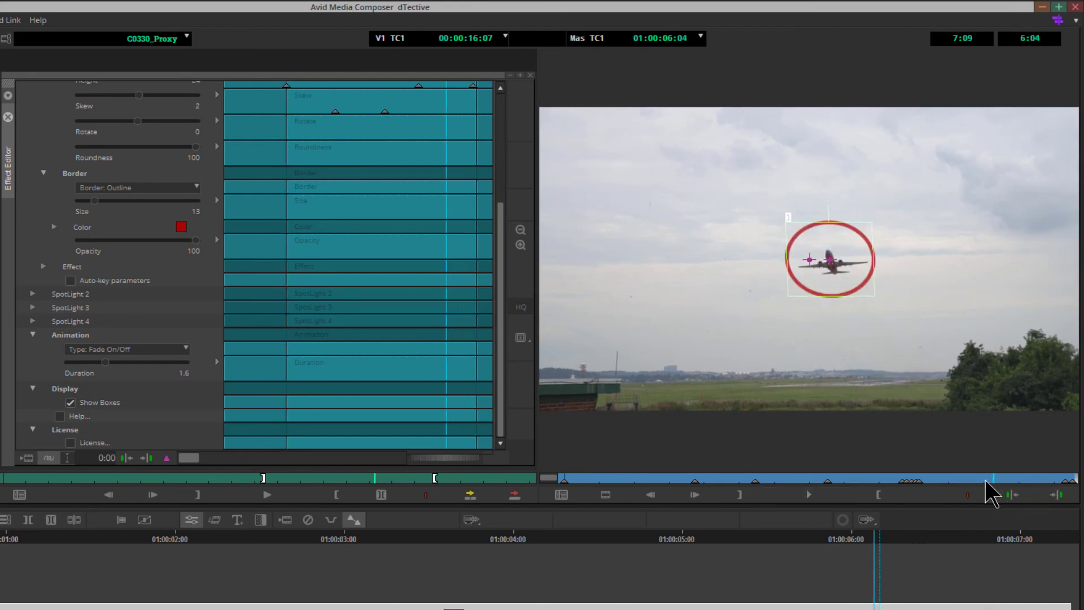
- Switch the animation Type to Wipe Outline and play the clip from the start to preview it
{"action": "left_click", "coordinate": [811, 495]}
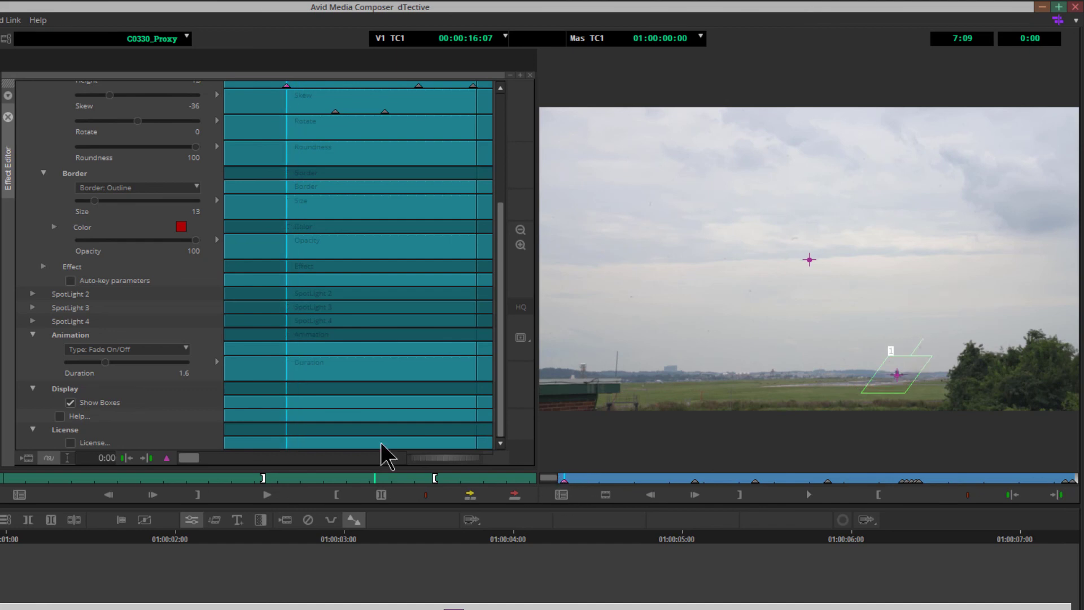
{"action": "left_click", "coordinate": [84, 350]}
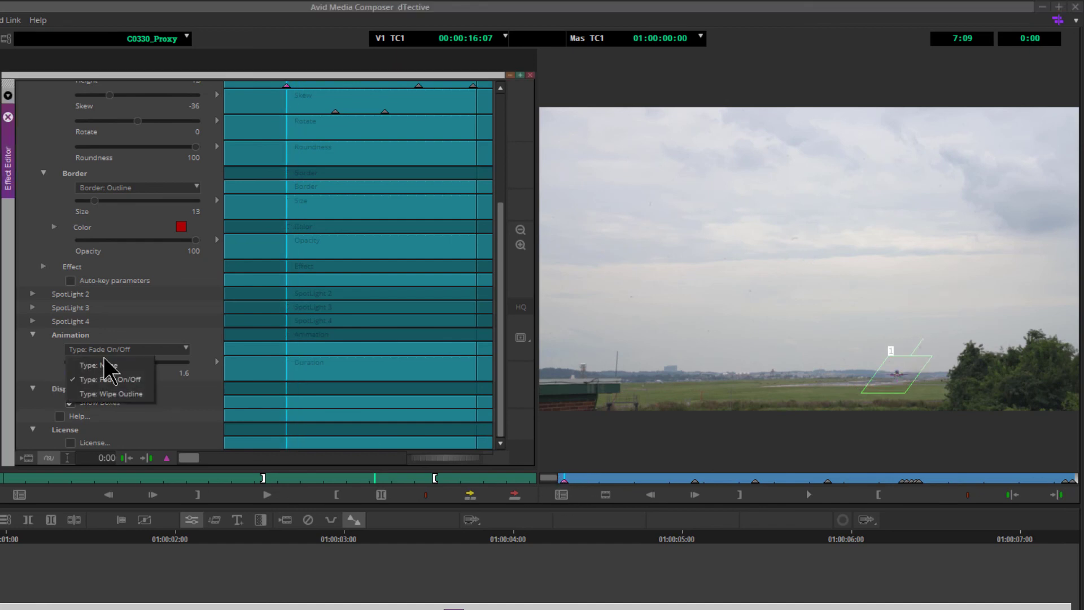
{"action": "left_click", "coordinate": [127, 394]}
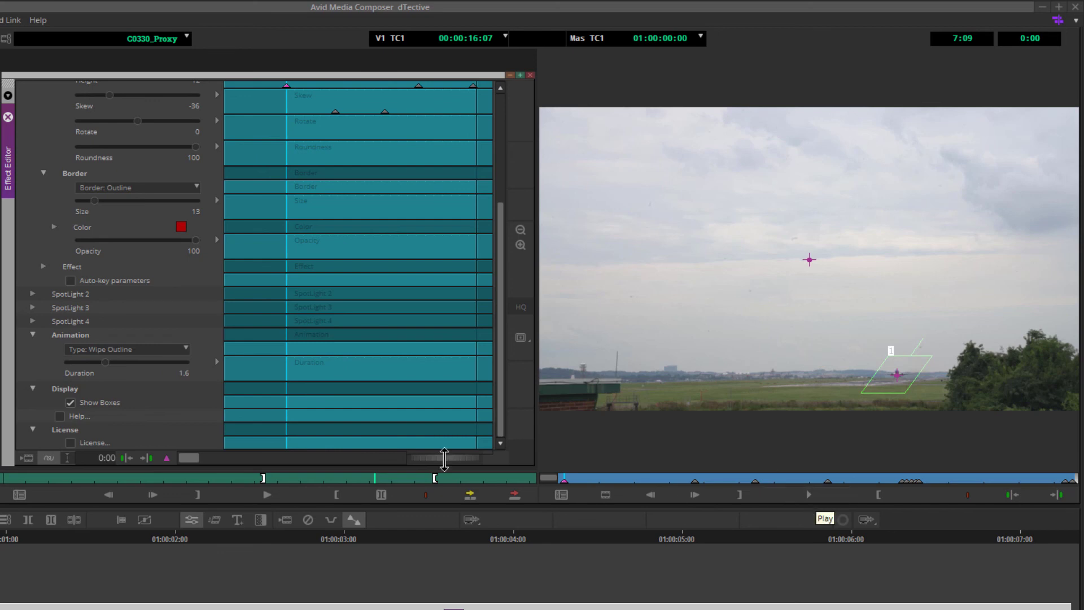
{"action": "left_click", "coordinate": [795, 493]}
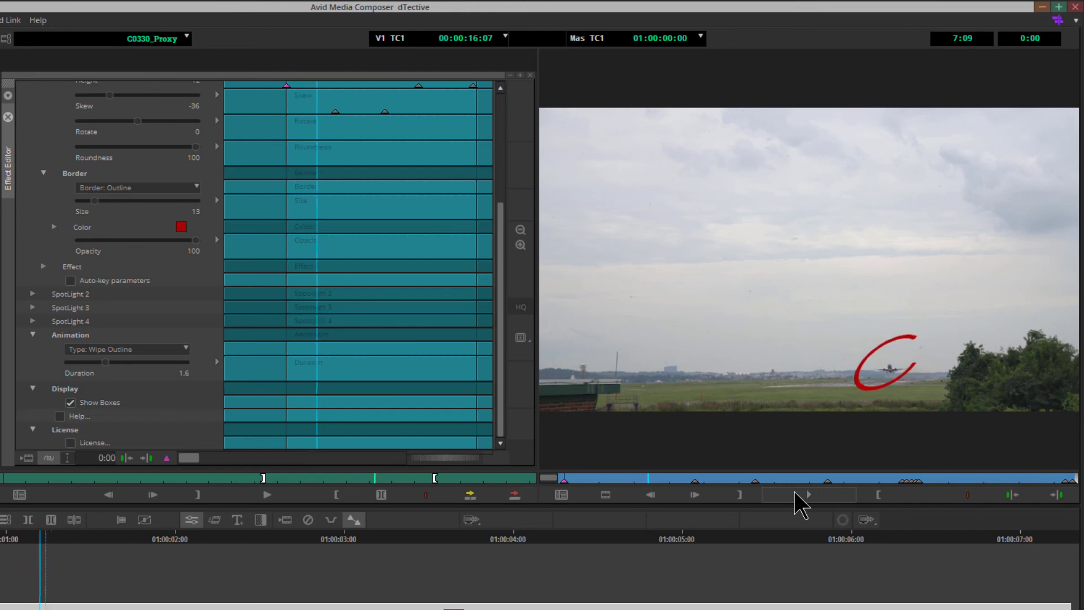
{"action": "left_click", "coordinate": [794, 492]}
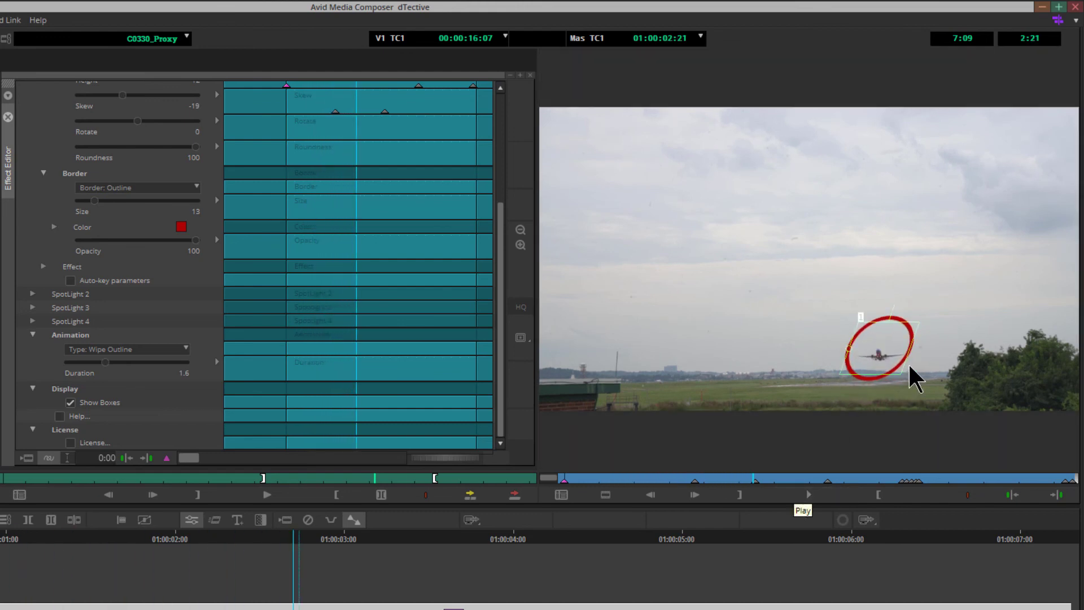
- Set the animation Duration to 0.4 and play the clip from the start to review the wipe
{"action": "left_click", "coordinate": [106, 361]}
{"action": "left_click_drag", "start_coordinate": [107, 362], "coordinate": [87, 363]}
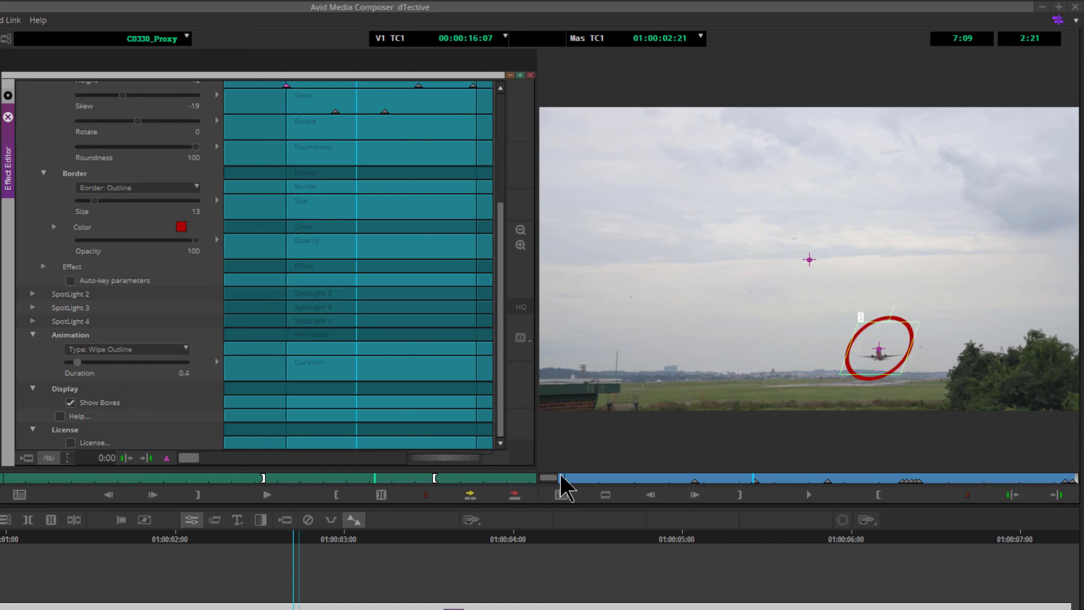
{"action": "left_click_drag", "start_coordinate": [589, 479], "coordinate": [538, 480]}
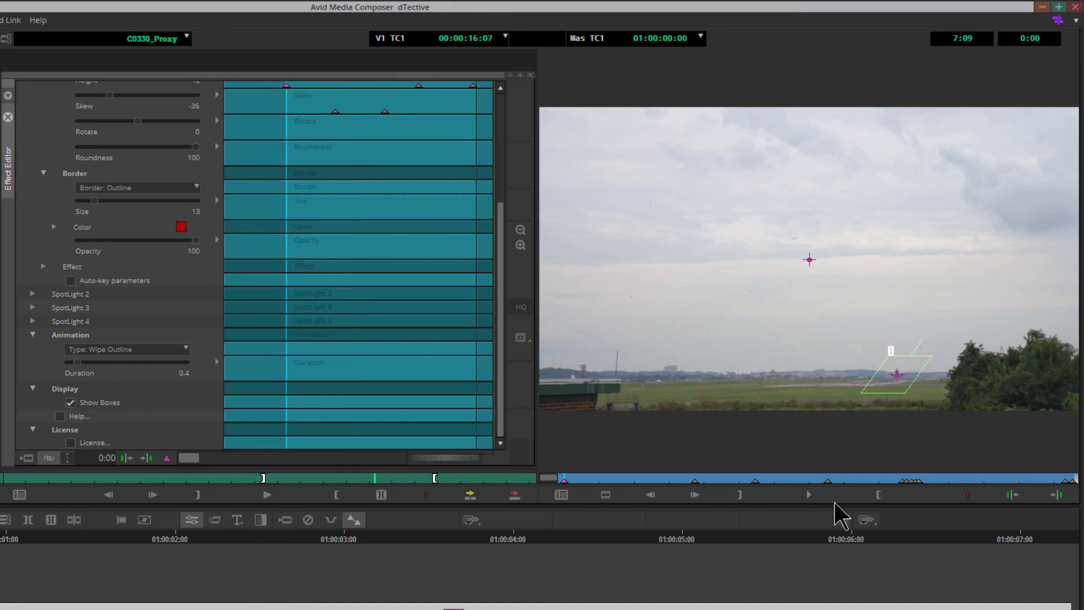
{"action": "left_click", "coordinate": [819, 499]}
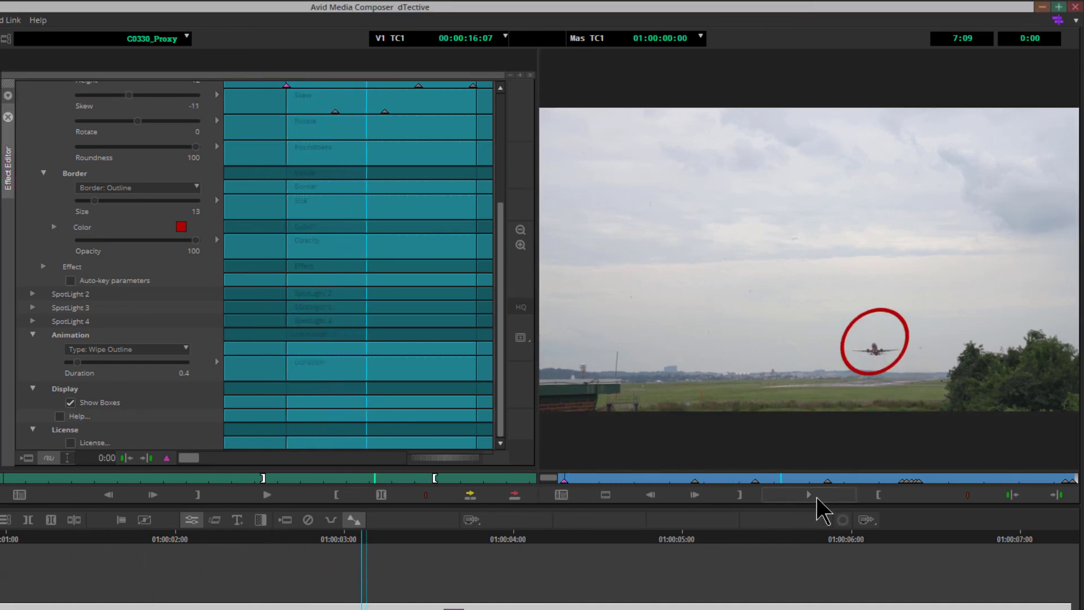
{"action": "left_click", "coordinate": [816, 496]}
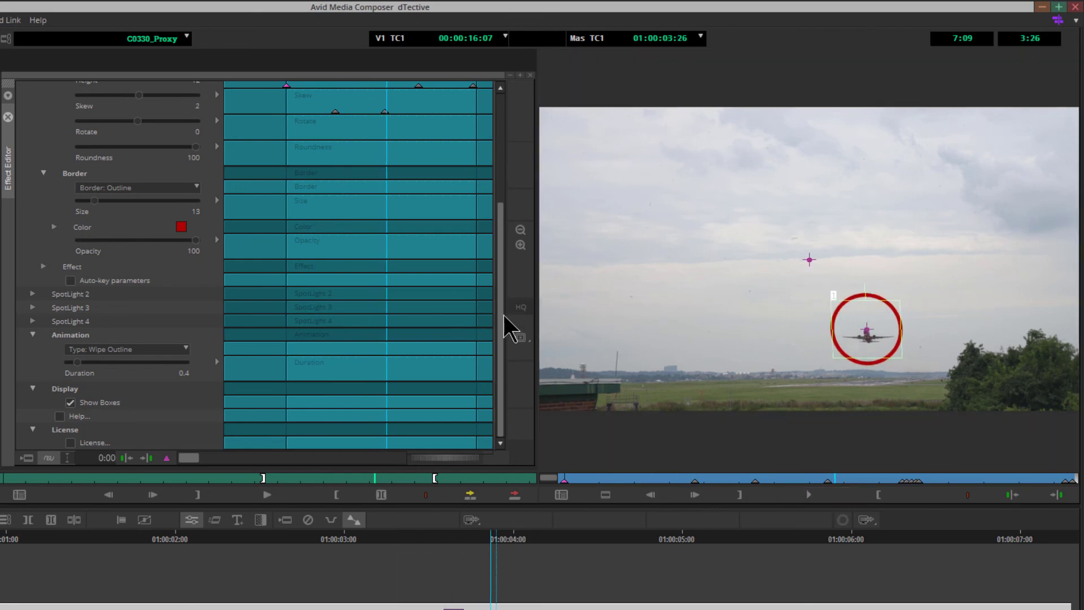
- Save the SpotLight / Redact effect as a template in the dTective Bin and rename it SpotLight / Redact - plane
{"action": "left_click_drag", "start_coordinate": [500, 348], "coordinate": [497, 226]}
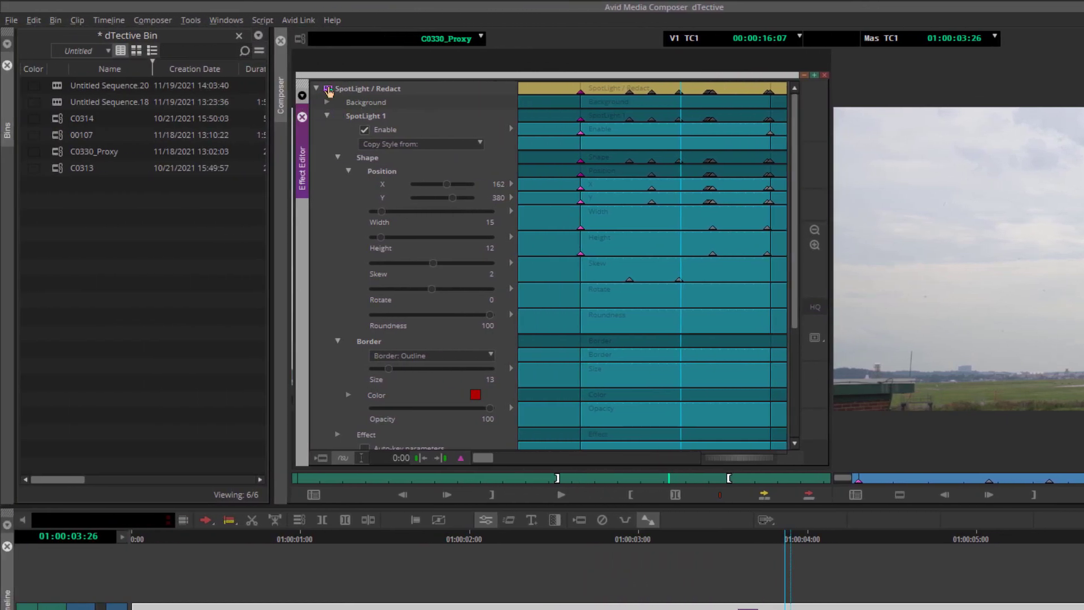
{"action": "left_click_drag", "start_coordinate": [93, 223], "coordinate": [100, 233]}
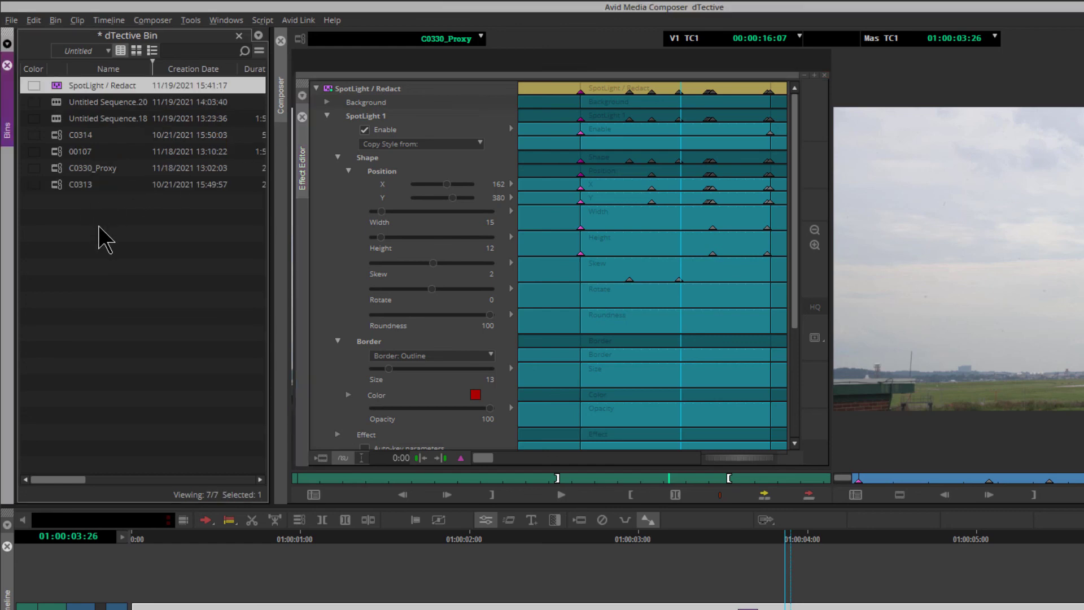
{"action": "left_click", "coordinate": [76, 86]}
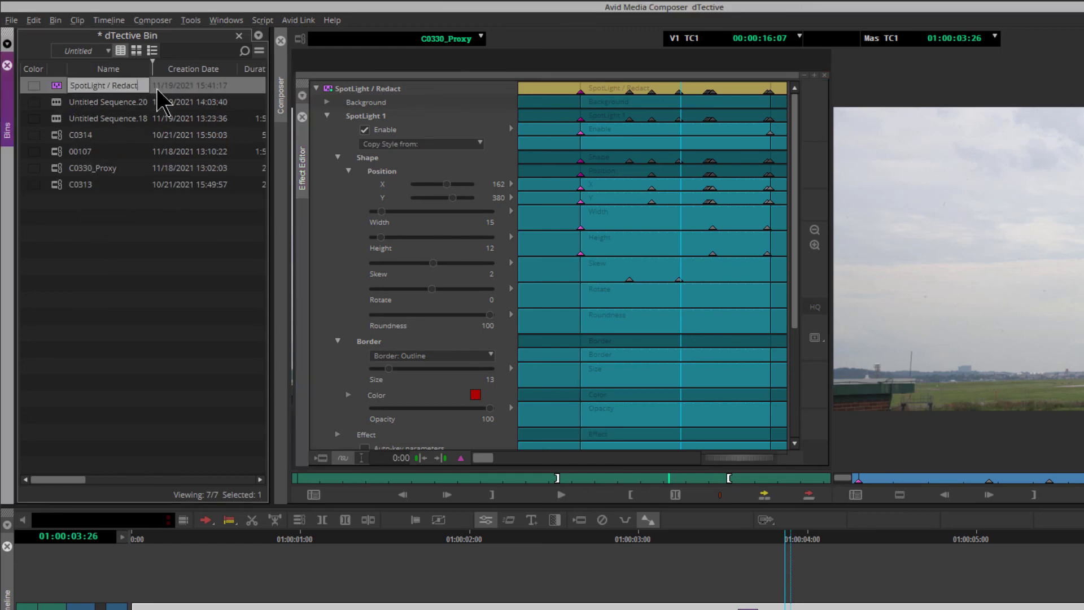
{"action": "type", "text": "- plane"}
{"action": "key", "text": "Return"}
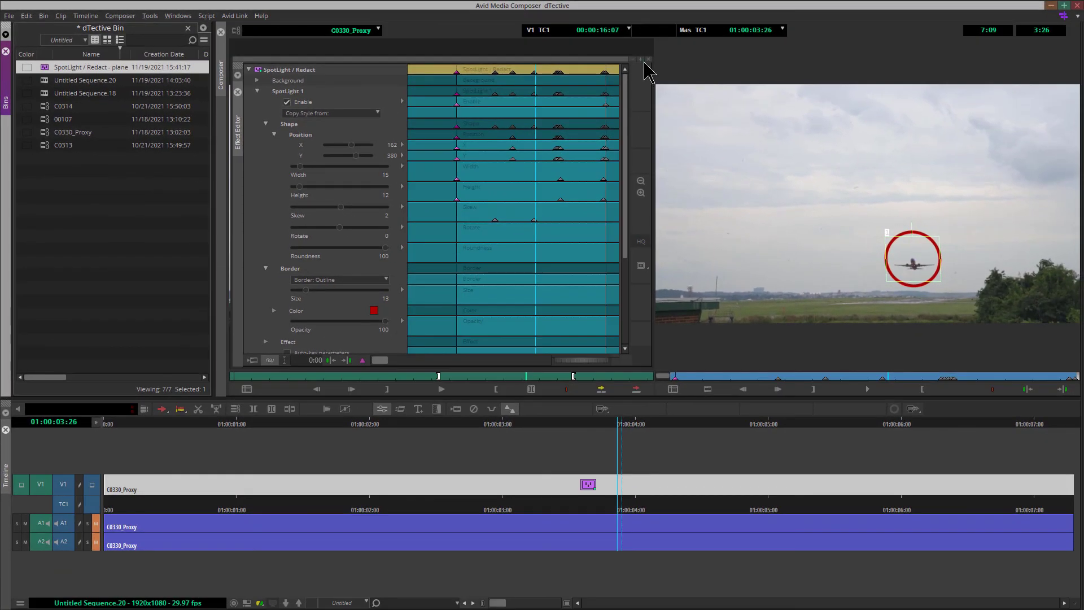
- Close the Effect Editor and remove the SpotLight effect from the clip in the timeline
{"action": "left_click", "coordinate": [714, 65]}
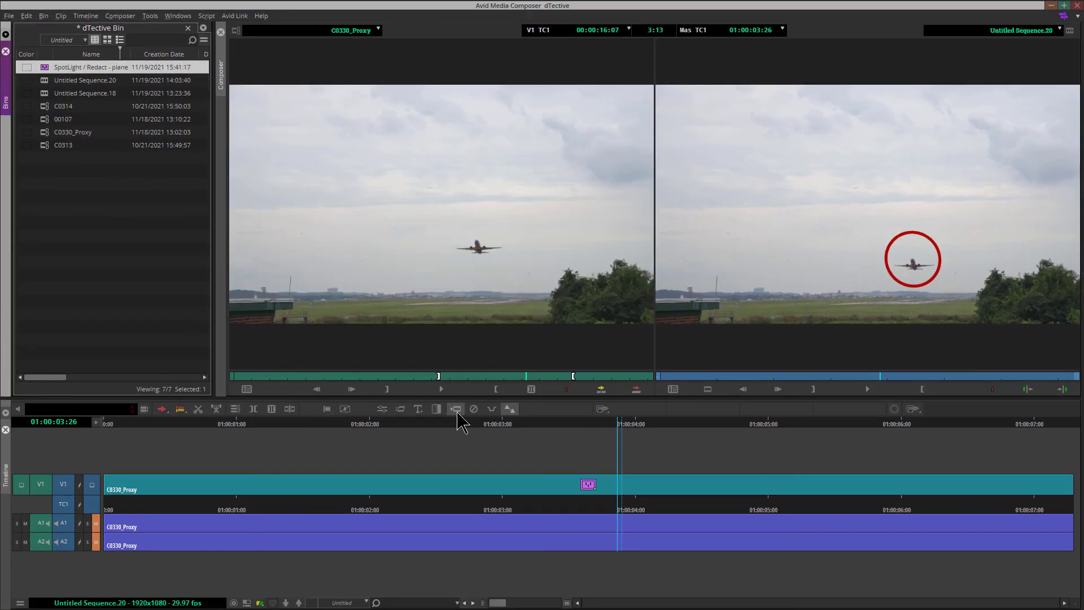
{"action": "left_click", "coordinate": [474, 409]}
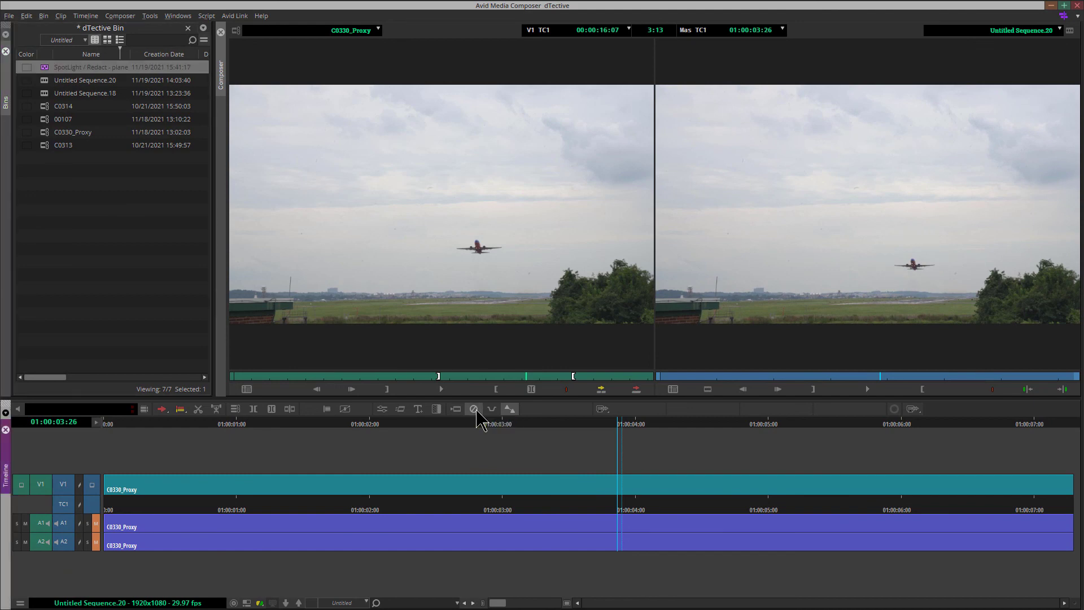